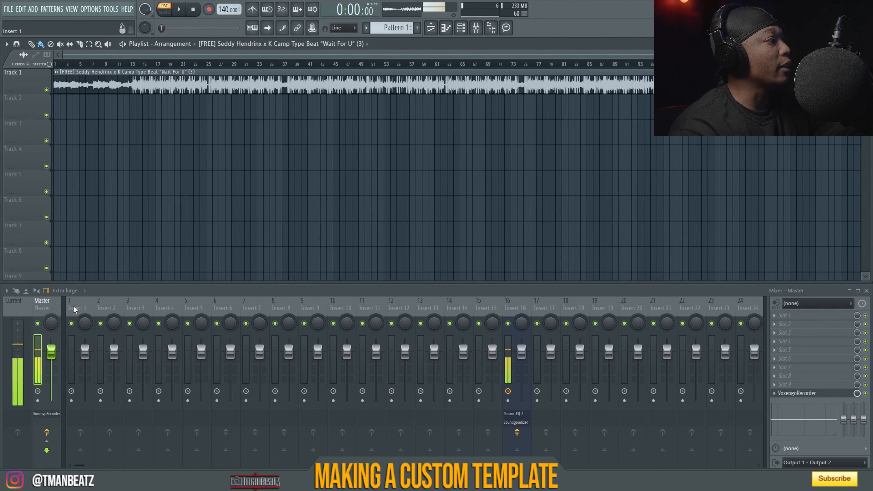
right_click(90, 308)
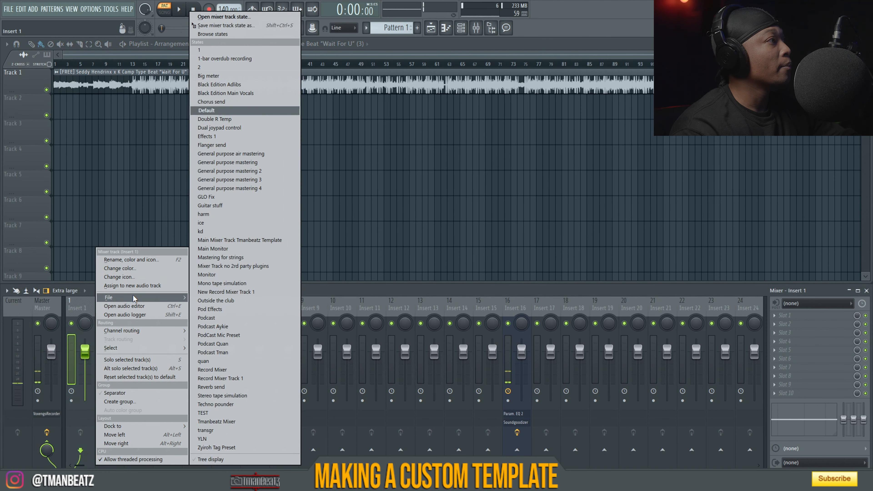
click(77, 305)
right_click(77, 305)
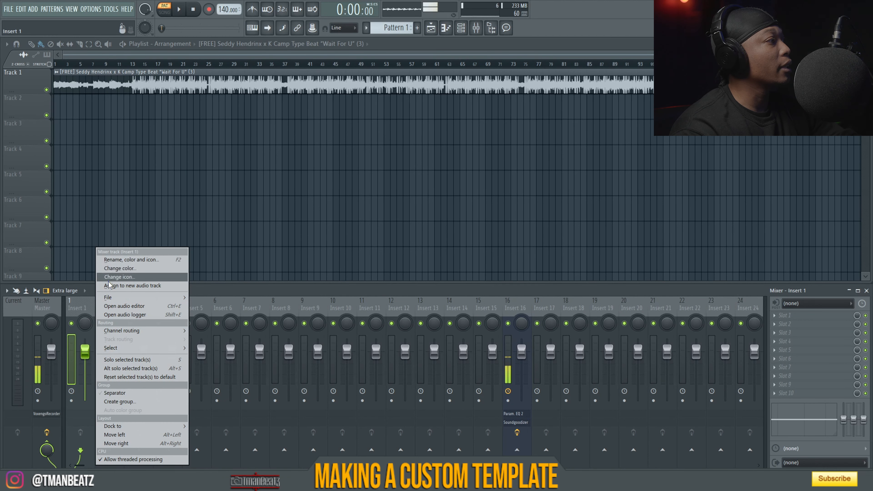
click(85, 303)
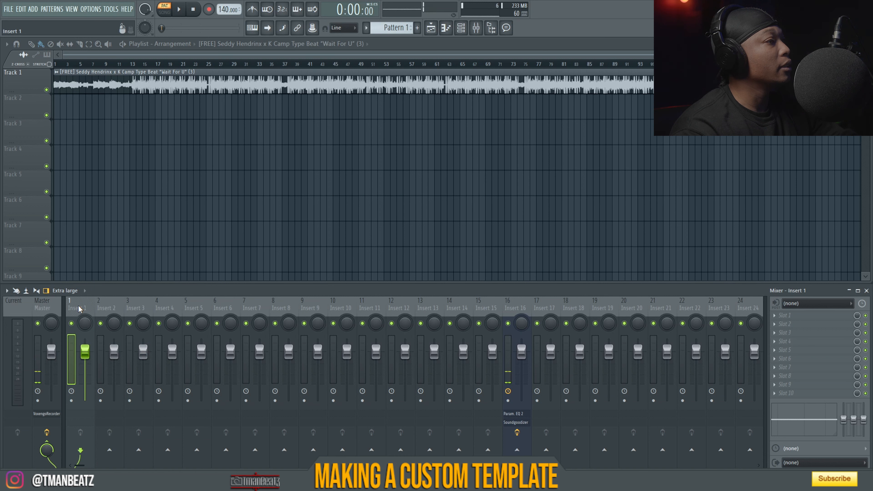
Step: Load the saved mixer track state "New Record Mixer Track 1" onto Insert 1
right_click(80, 308)
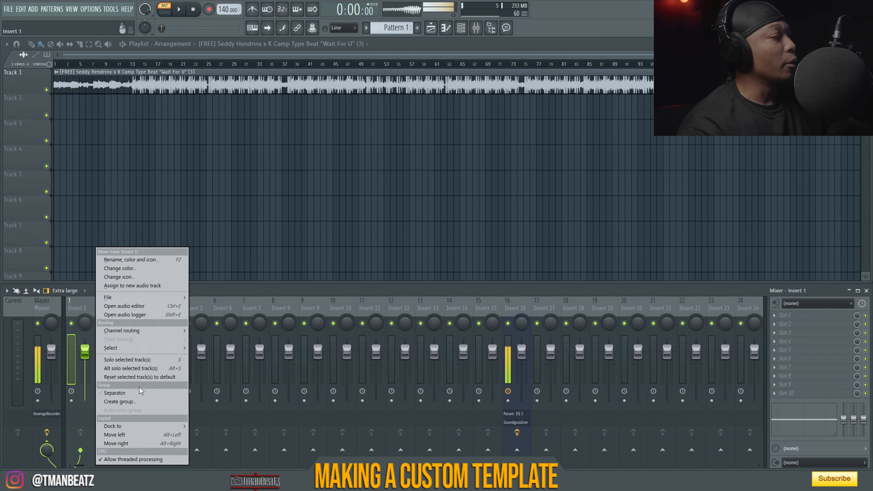
mouse_move(132, 423)
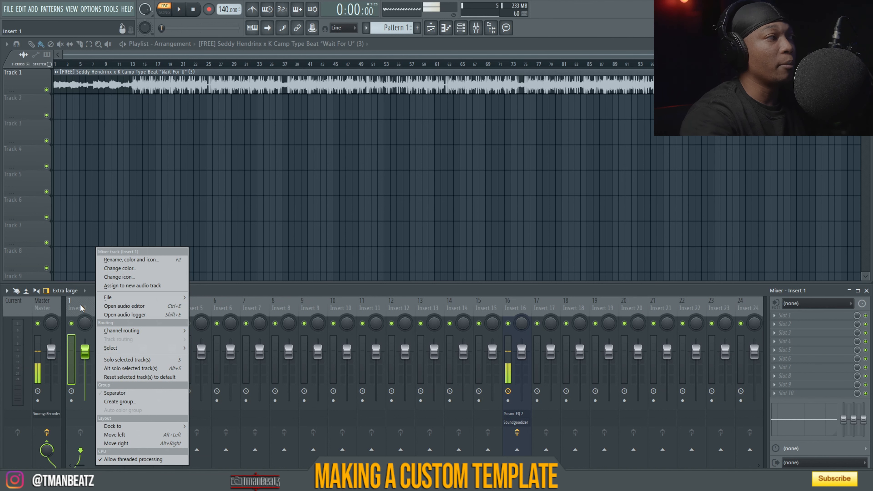
mouse_move(144, 298)
click(239, 293)
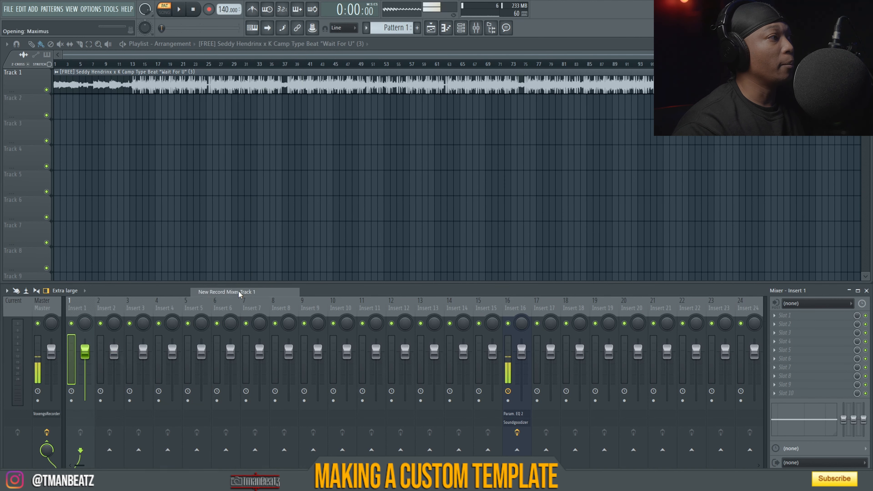
right_click(81, 309)
mouse_move(144, 299)
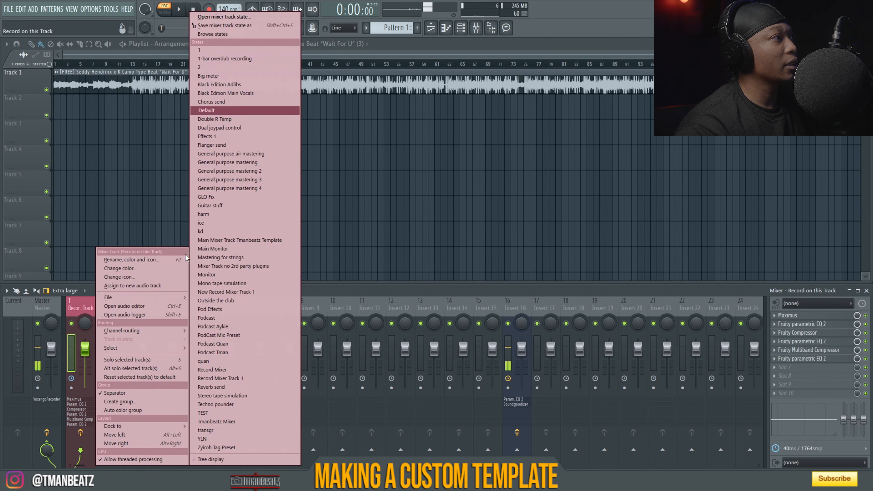
click(133, 301)
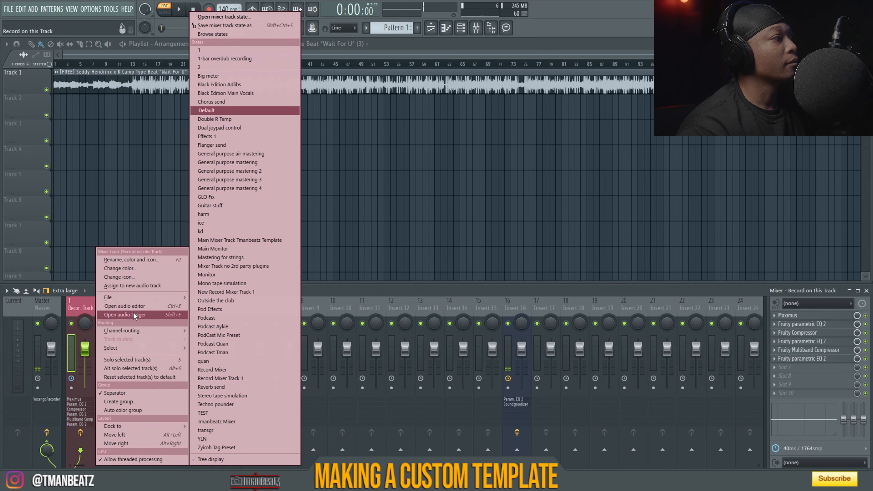
click(84, 303)
scroll(81, 306, down, 3)
scroll(81, 307, up, 3)
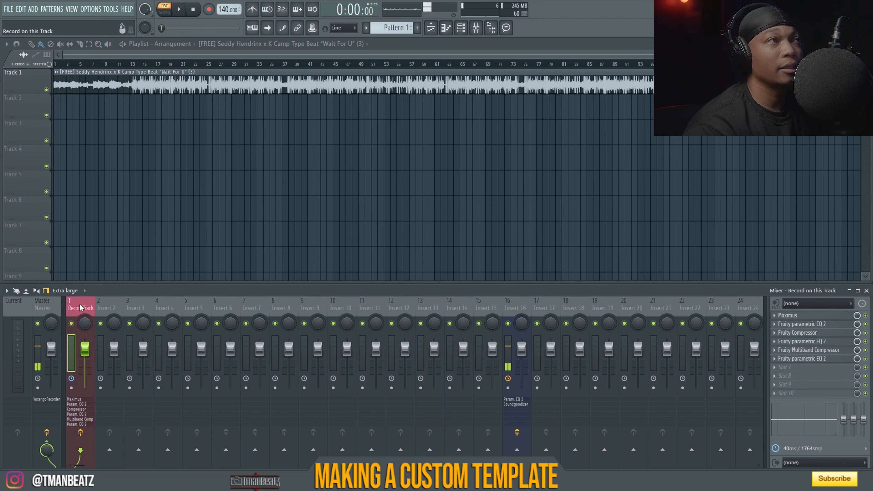
Step: Restore the first mixer track to the "Default" mixer track state
right_click(81, 307)
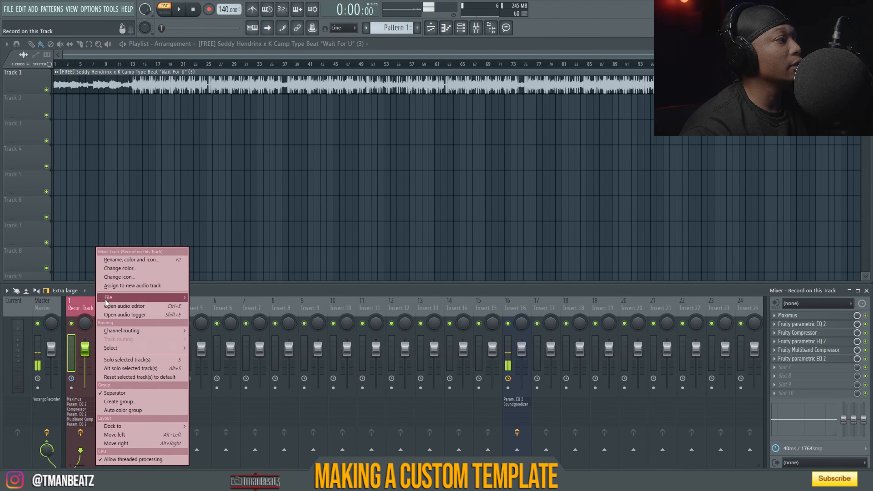
mouse_move(107, 302)
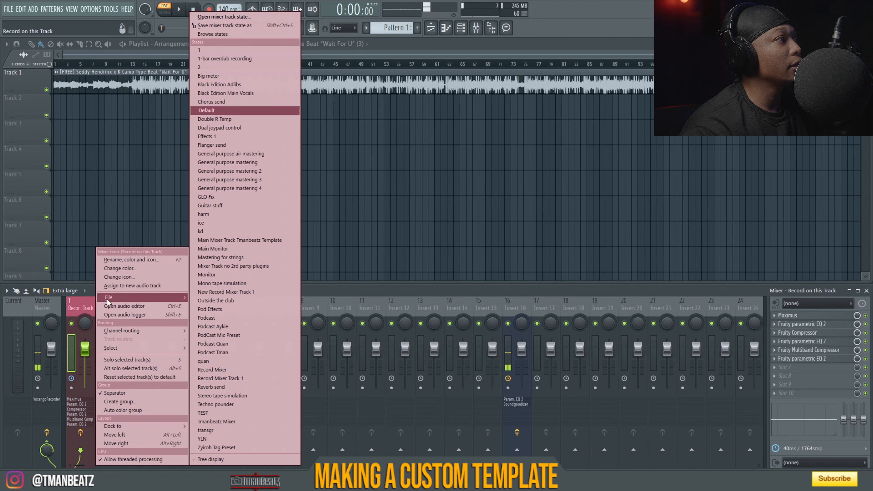
click(206, 110)
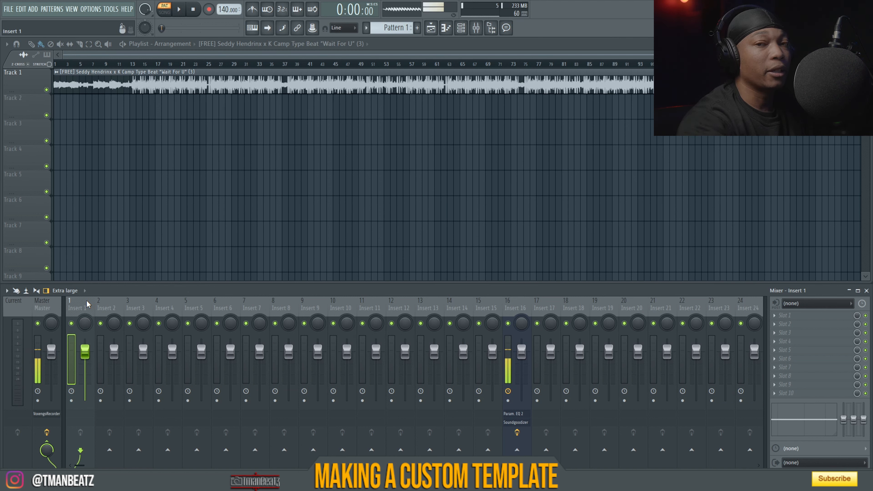
key(m)
key(m)
key(m)
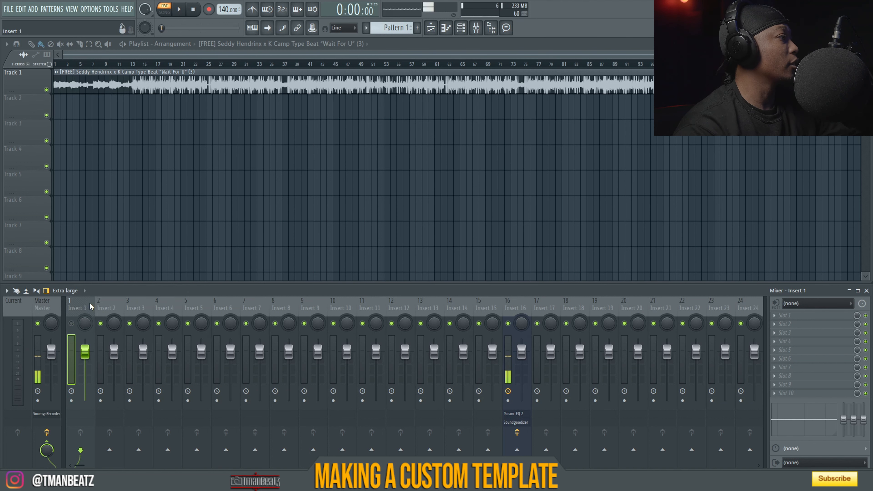
Step: Dock mixer tracks Insert 1 and Insert 2 to the mixer's Right section
right_click(90, 307)
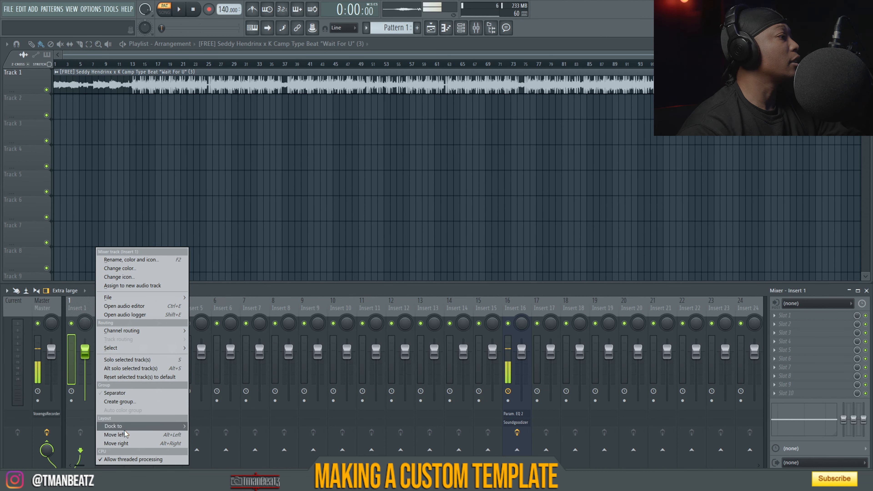
mouse_move(137, 426)
click(201, 444)
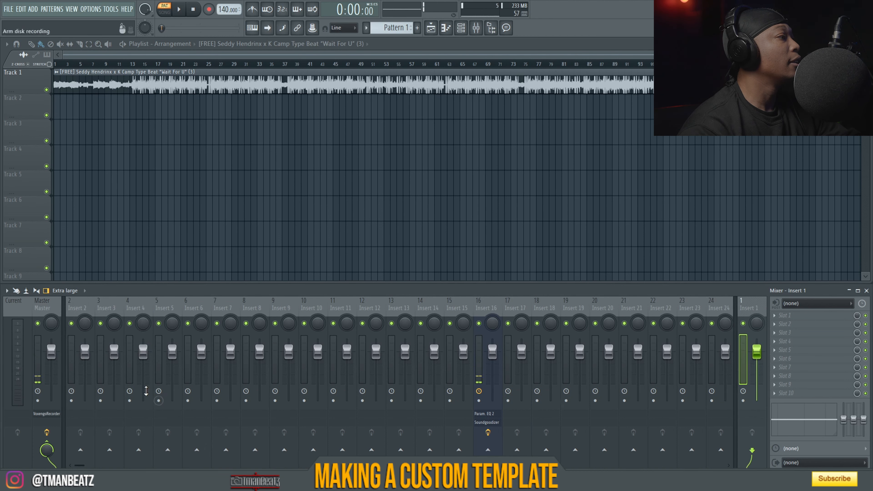
click(80, 307)
right_click(79, 308)
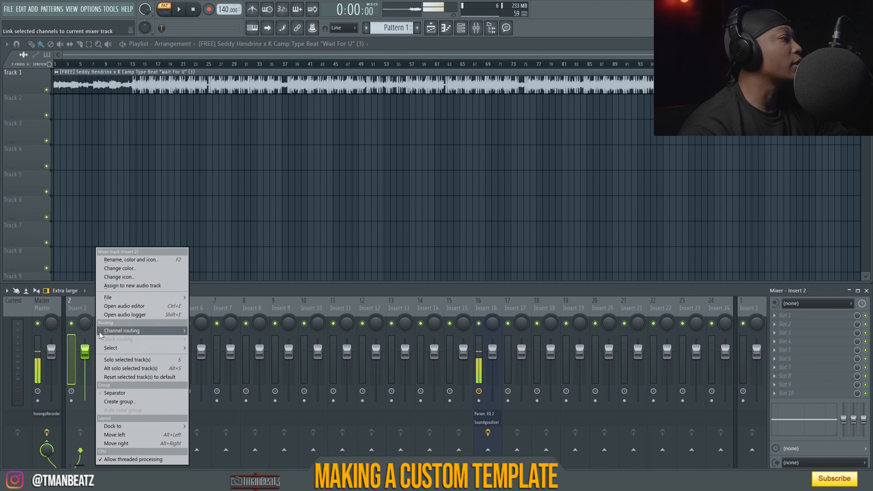
mouse_move(125, 427)
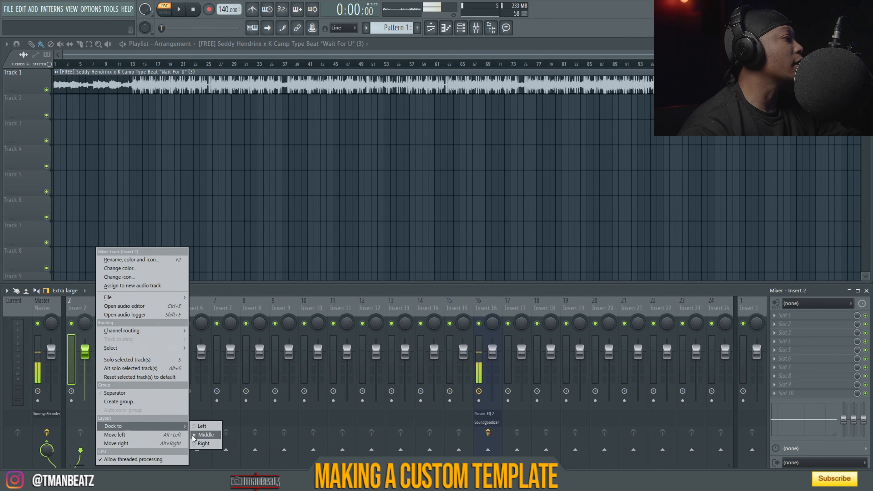
click(203, 445)
Step: Add a group separator to each of the docked tracks Insert 1 and Insert 2
right_click(725, 309)
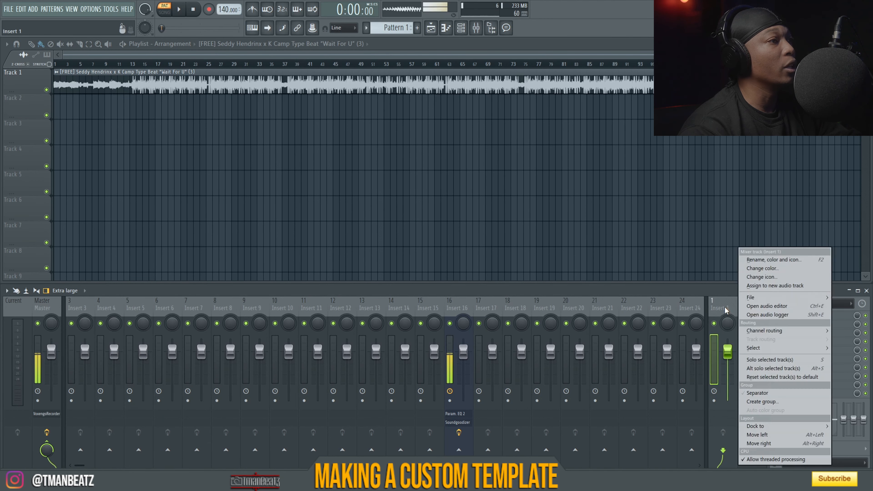
click(769, 394)
right_click(765, 396)
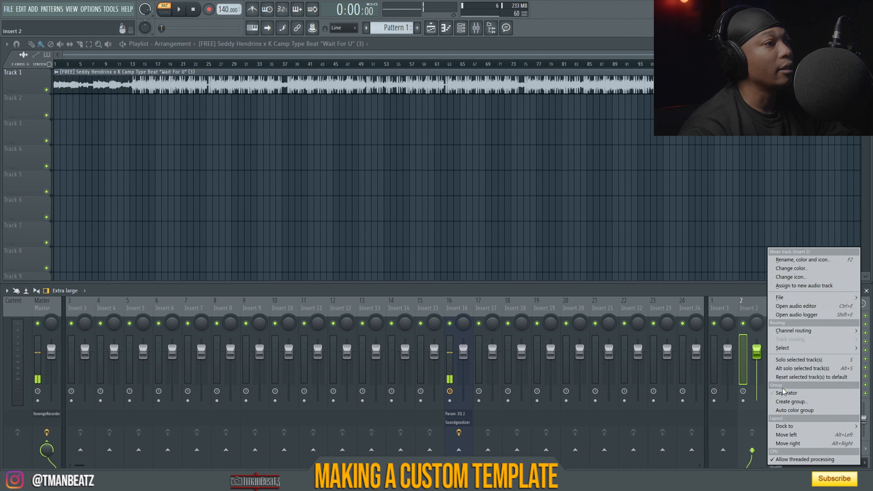
click(787, 396)
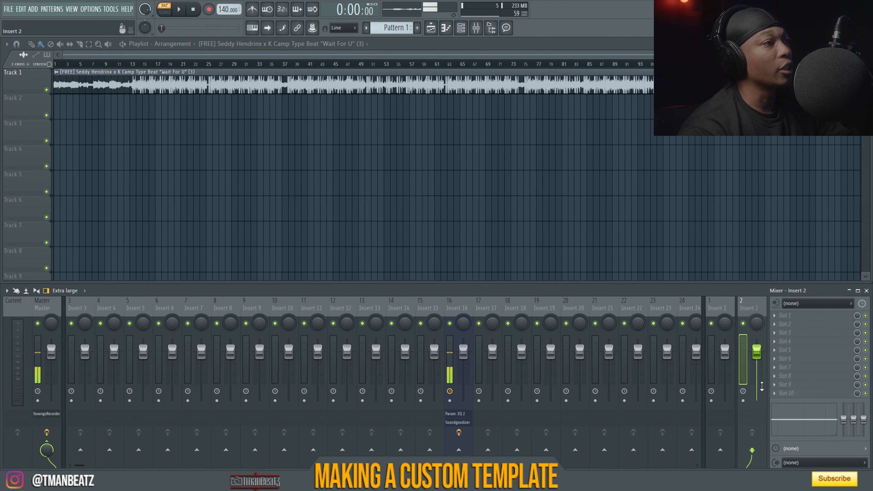
click(731, 306)
Step: Dock mixer tracks Insert 3, Insert 4 and Insert 5 to the Left section beside the Master
click(93, 304)
right_click(94, 304)
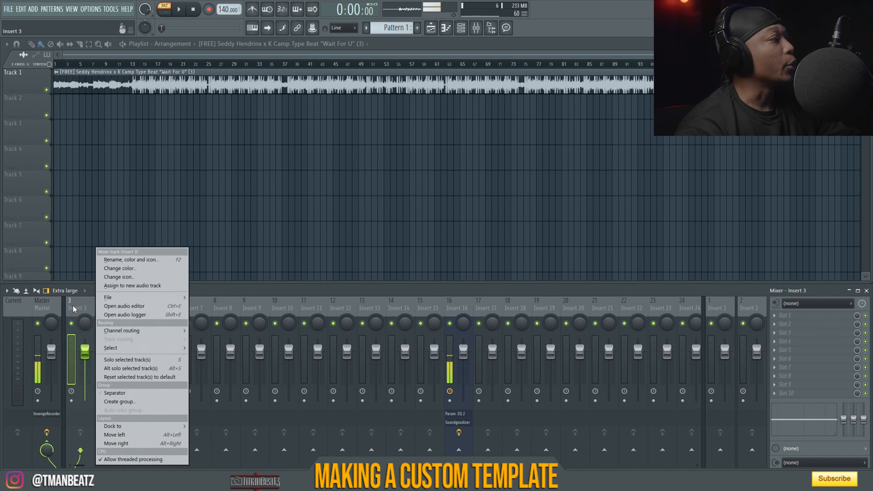
mouse_move(114, 426)
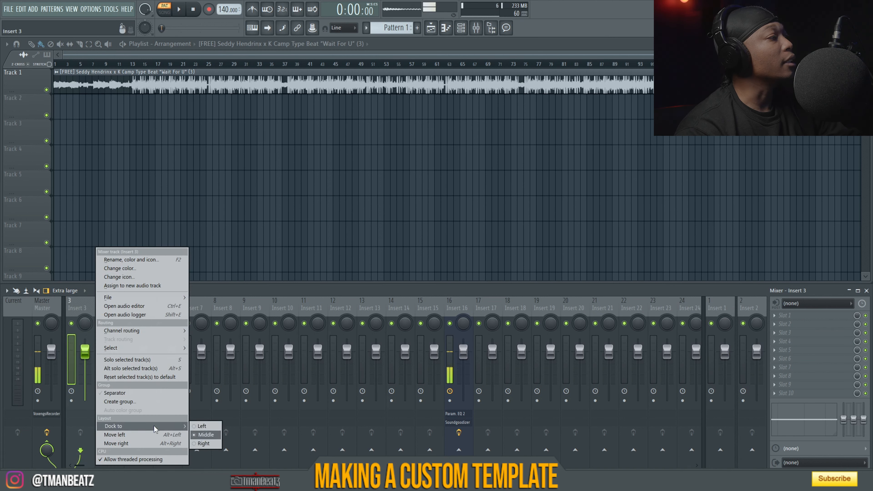
click(202, 426)
right_click(111, 308)
mouse_move(156, 426)
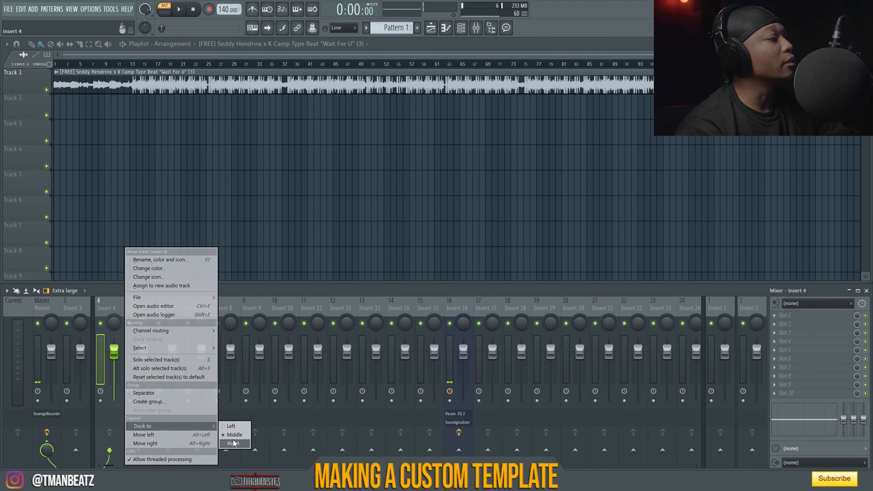
click(231, 426)
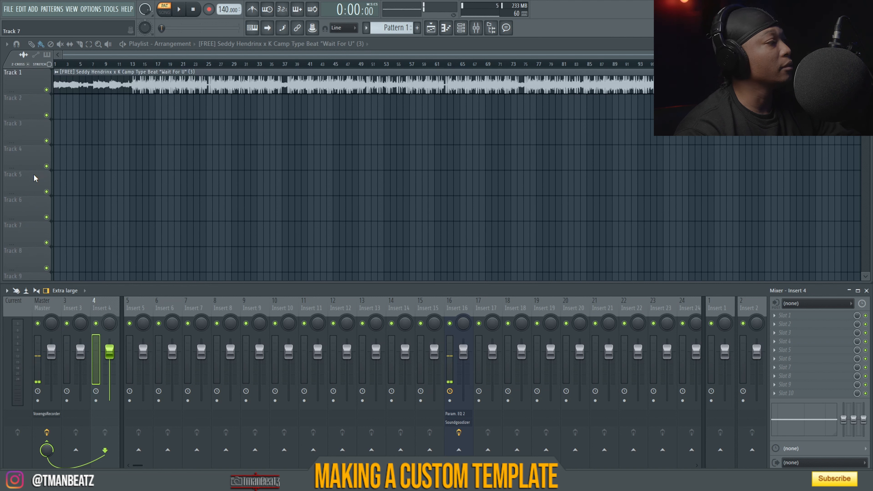
right_click(155, 315)
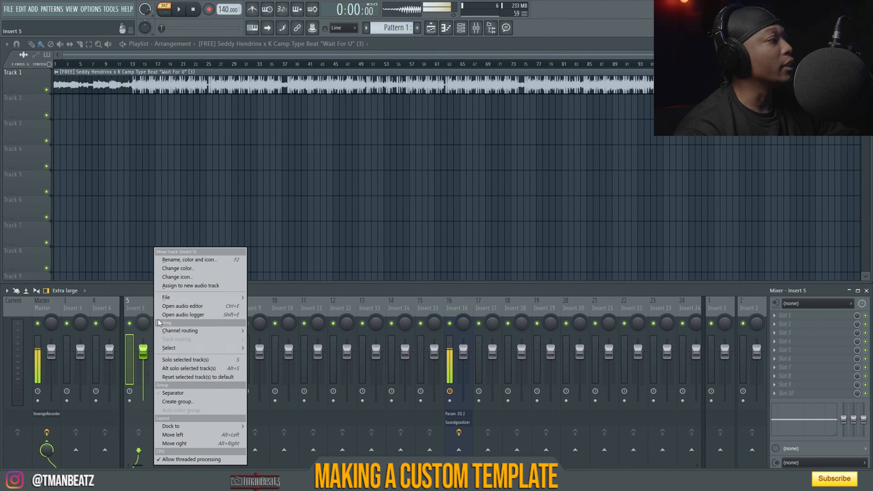
mouse_move(189, 330)
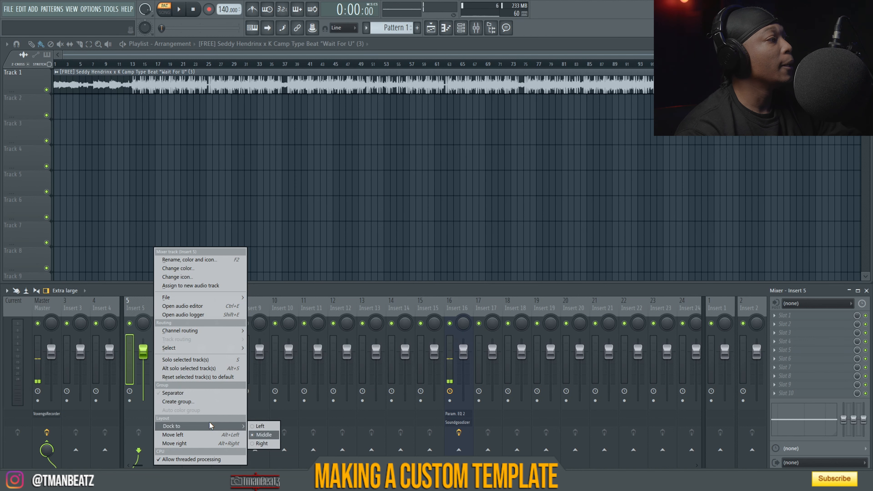
click(265, 426)
Step: Add a group separator to each of the mixer tracks Insert 3, Insert 4 and Insert 5
right_click(68, 306)
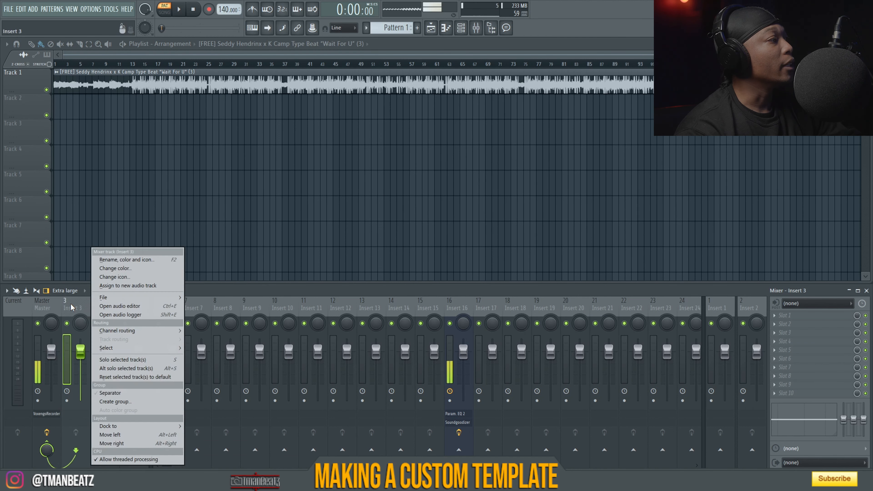
click(114, 393)
right_click(107, 320)
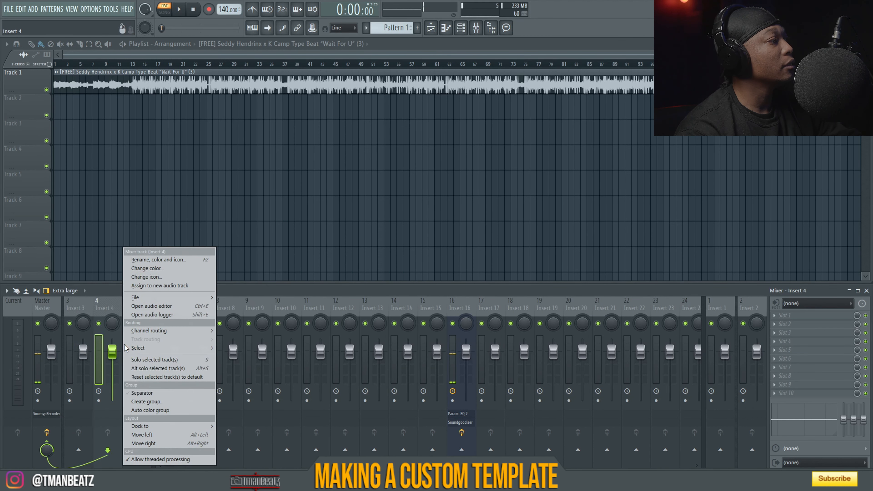
click(141, 393)
right_click(146, 316)
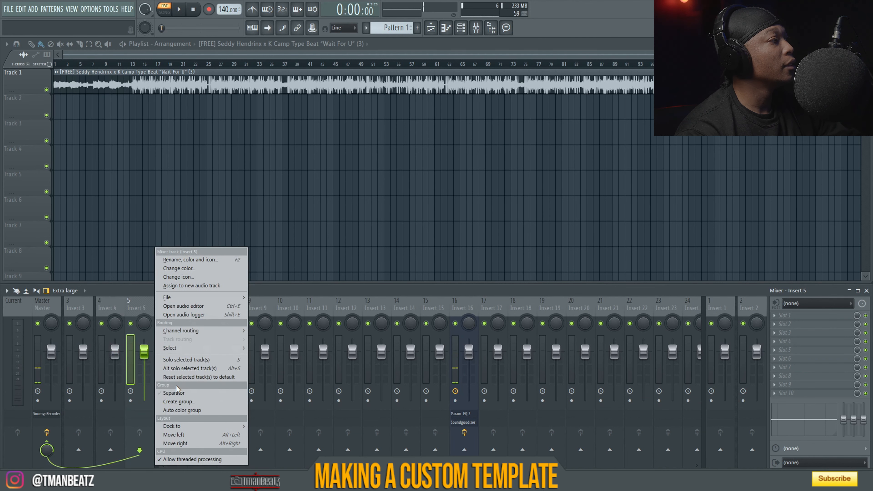
click(174, 394)
Step: Name mixer track Insert 3 "Beat"
right_click(84, 310)
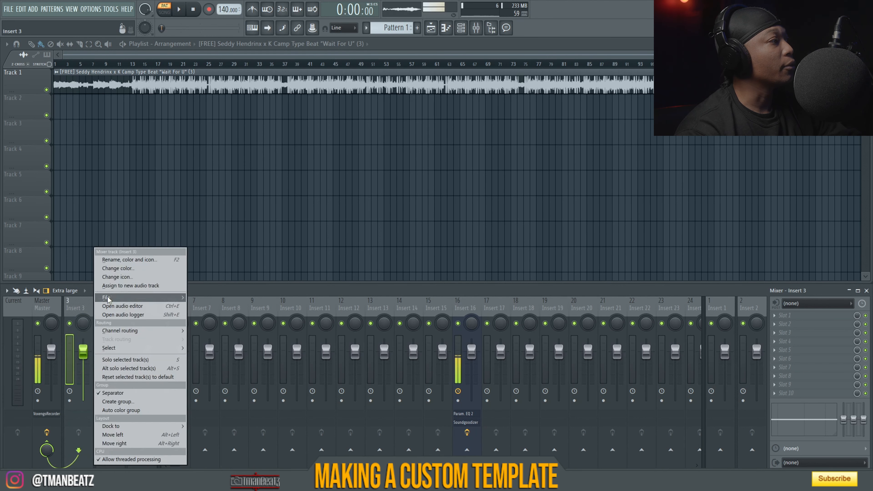
click(123, 260)
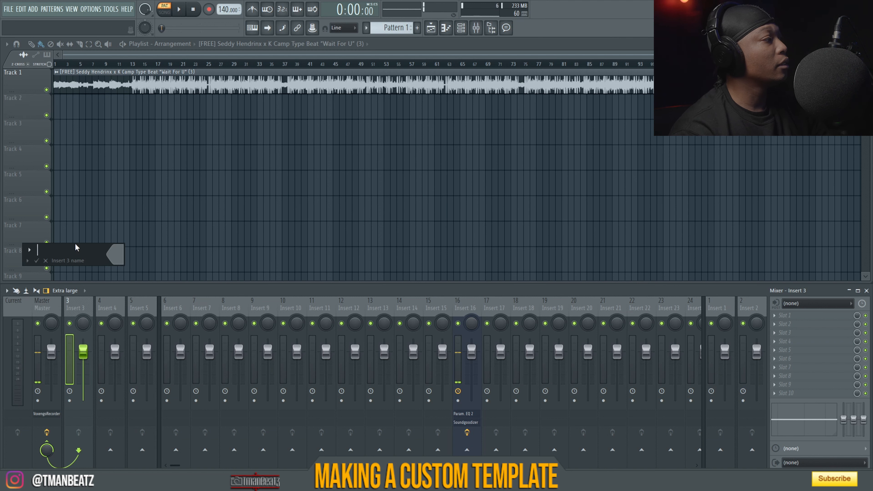
text(BEe)
key(BackSpace)
key(BackSpace)
text(eays)
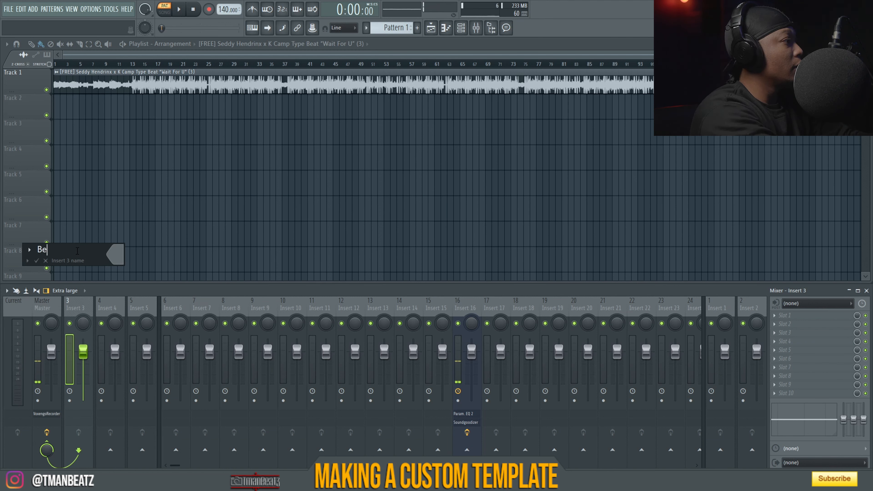
key(BackSpace)
key(BackSpace)
text(y)
key(BackSpace)
text(t)
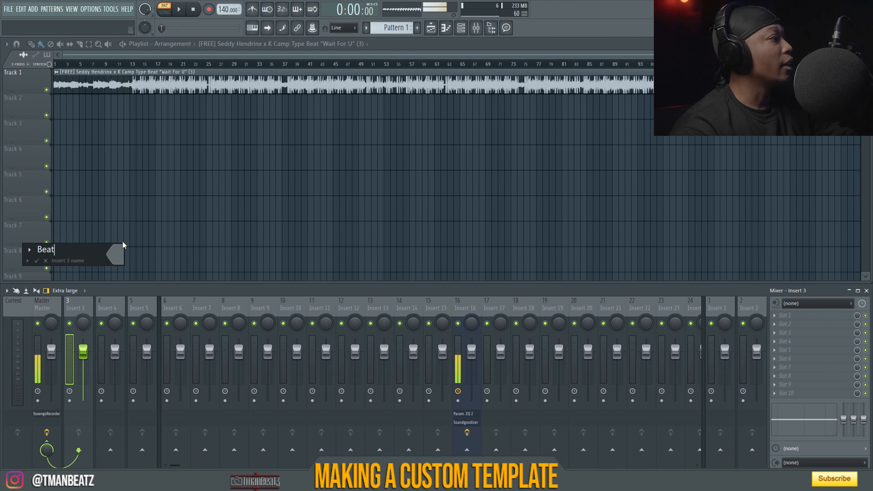
Step: Give the Beat mixer track a purple color and apply the new name and color
click(115, 254)
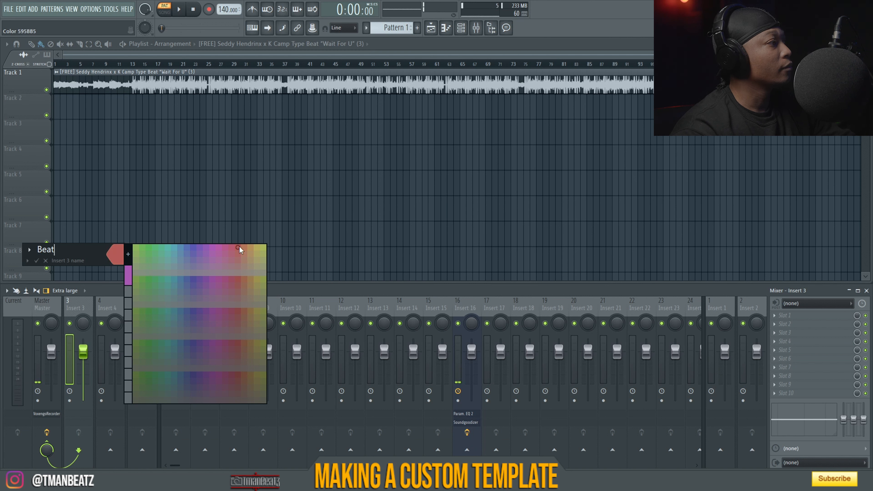
click(204, 246)
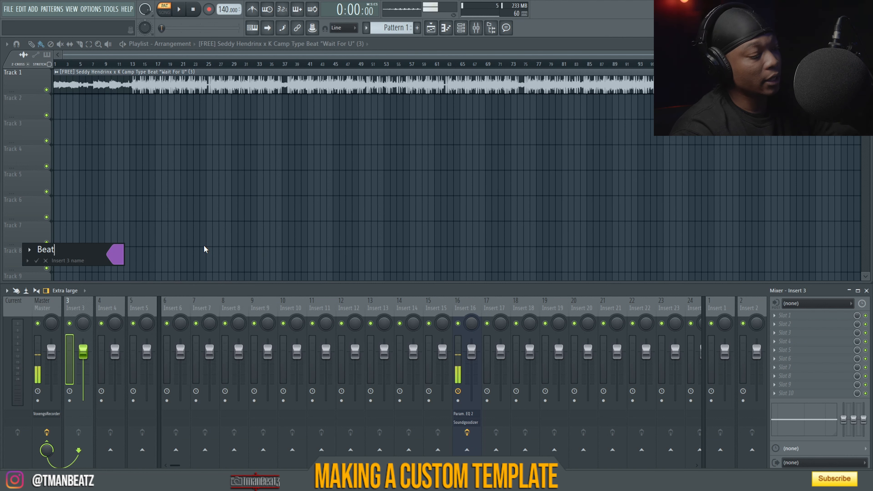
key(Return)
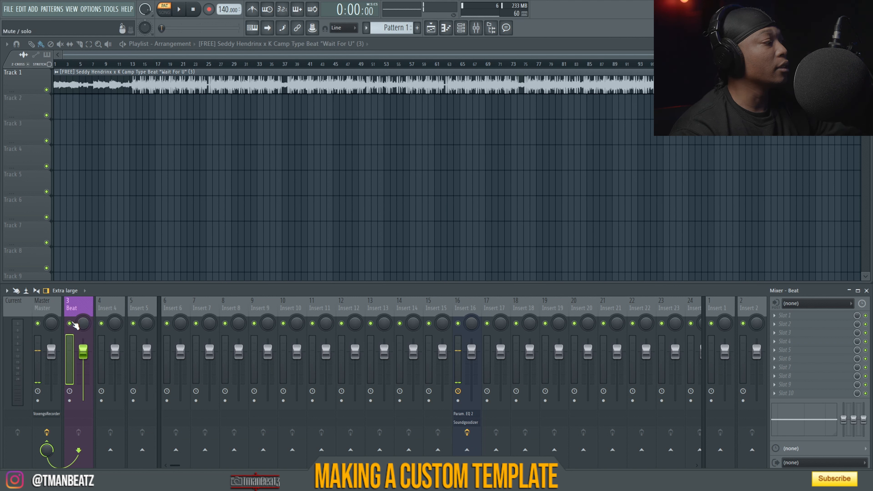
Step: Set playlist Track 1 to audio track mode, assigned to the Beat mixer track
right_click(13, 84)
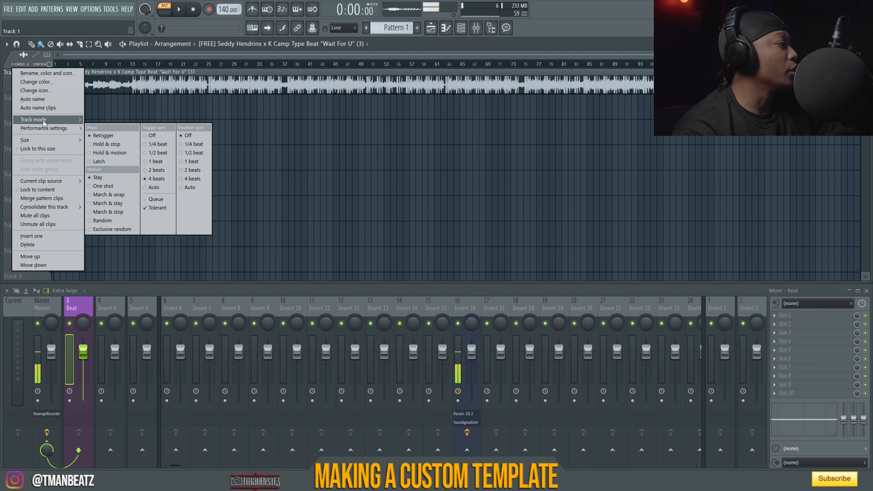
mouse_move(48, 119)
mouse_move(99, 131)
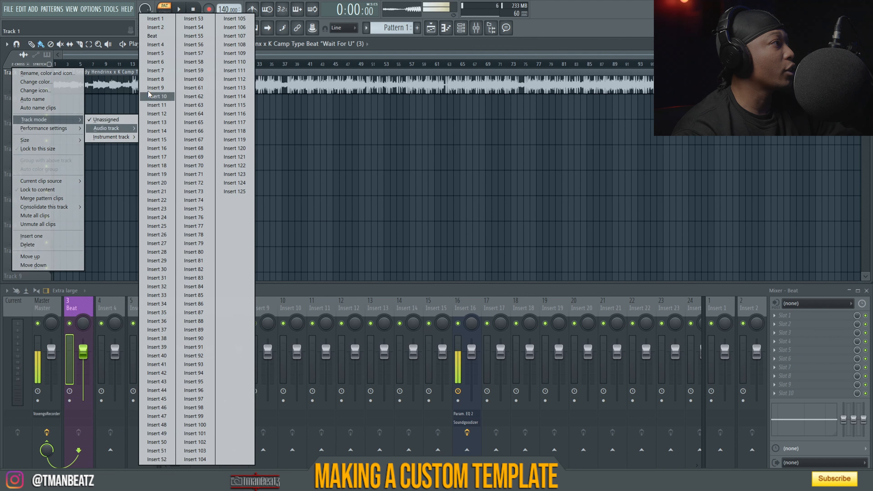
click(153, 35)
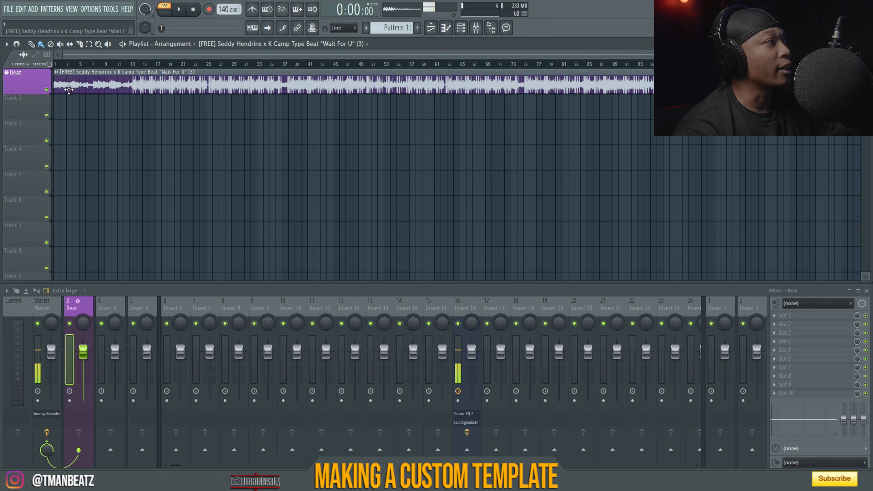
Step: Check the beat clip's channel settings on the Beat track and on playlist Track 2, returning the clip to the Beat track
double_click(70, 77)
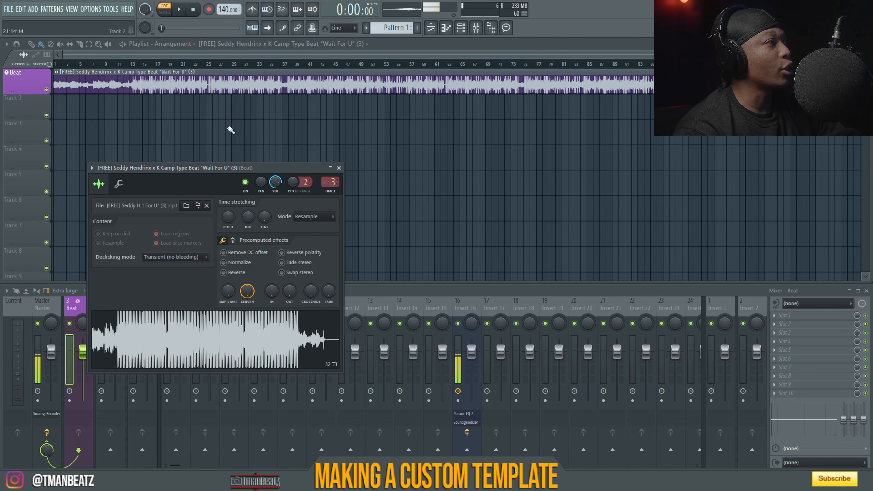
click(339, 168)
drag(76, 79, 77, 106)
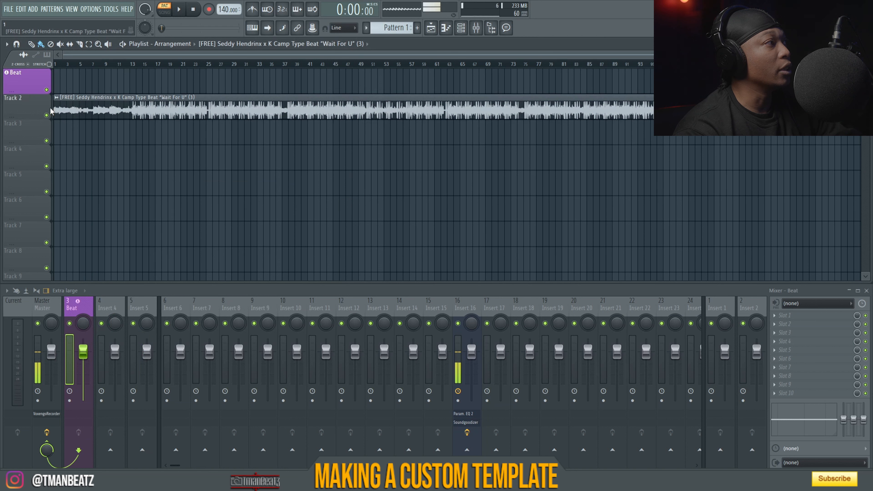
right_click(23, 97)
double_click(165, 111)
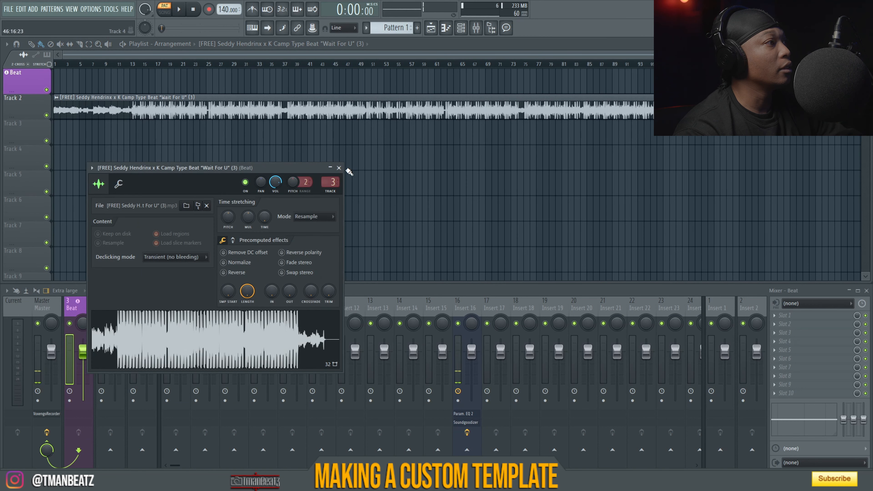
click(339, 167)
drag(93, 110, 85, 86)
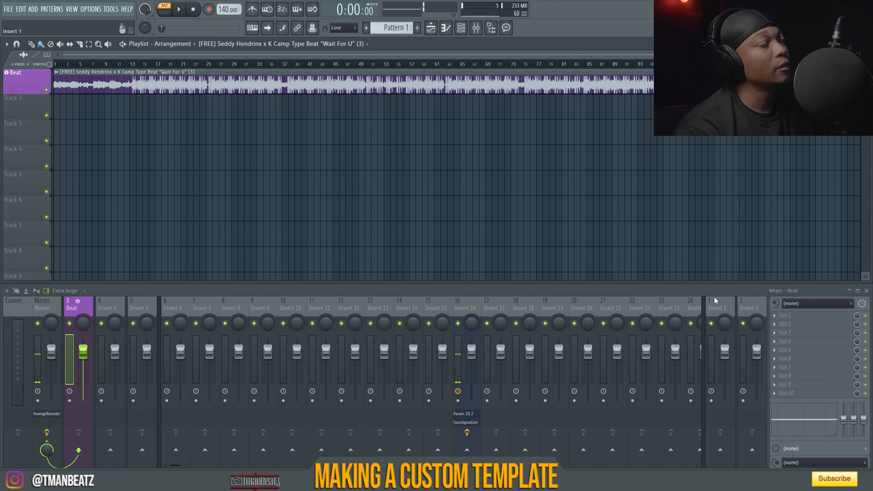
Step: Select mixer track Insert 1 and look through its list of saved mixer track presets
click(717, 317)
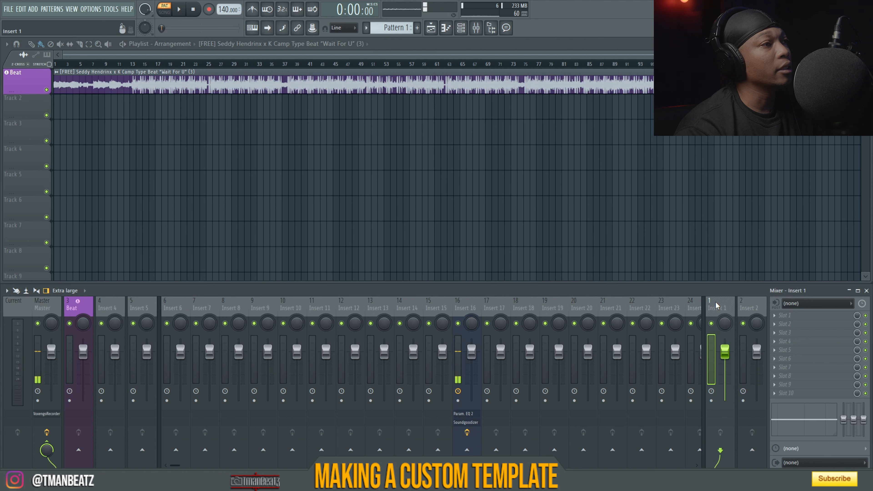
right_click(717, 305)
mouse_move(777, 298)
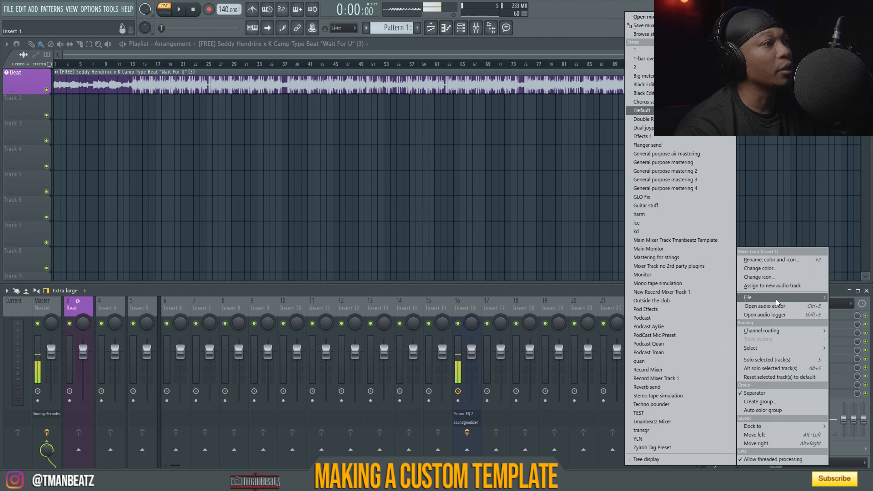
click(662, 292)
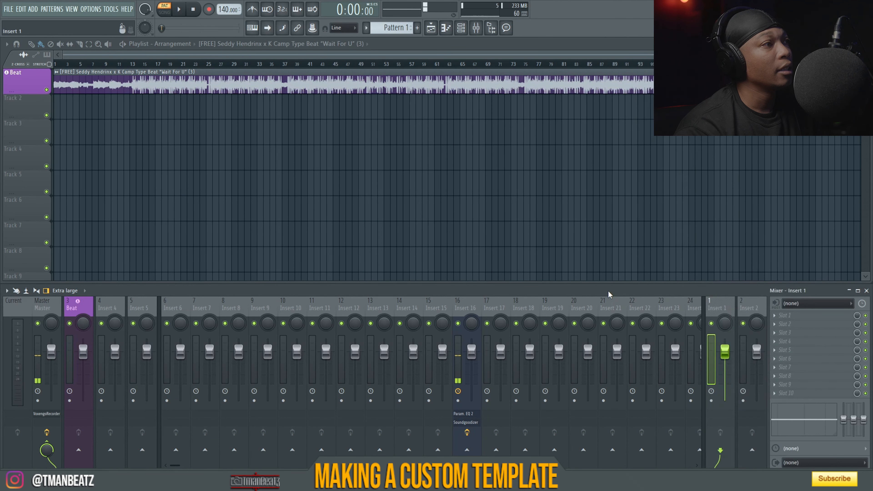
Step: Add Fruity Parametric EQ 2 to effect slot 1 of Insert 1 with the Vocal Presence preset
click(816, 315)
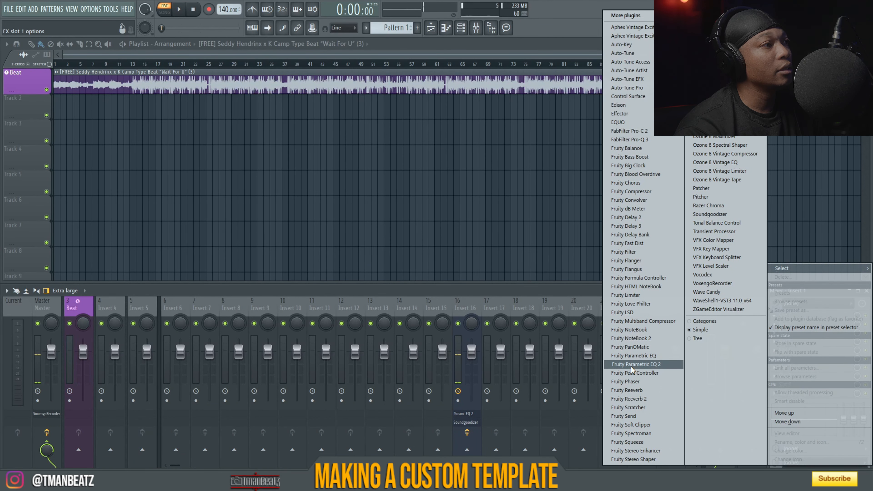
click(632, 366)
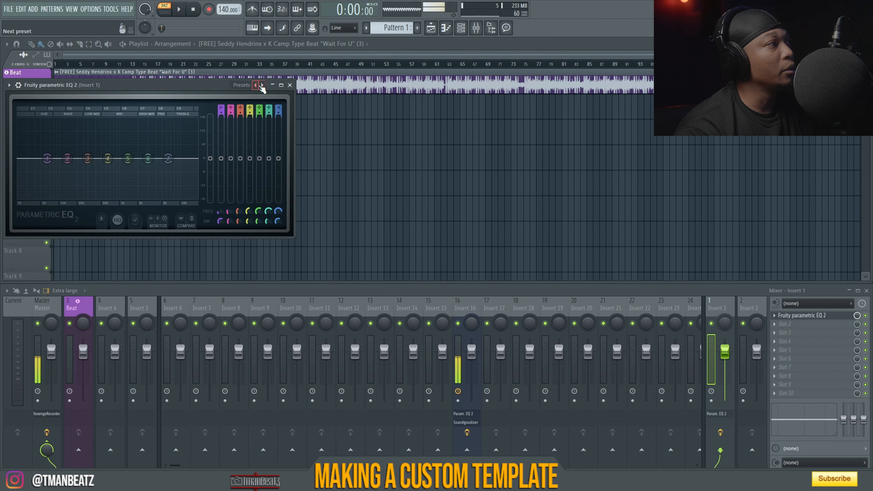
click(262, 85)
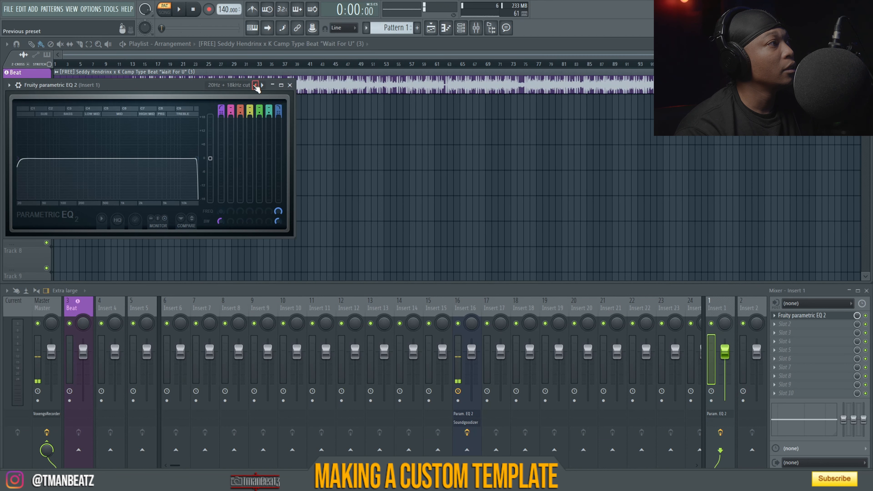
click(256, 85)
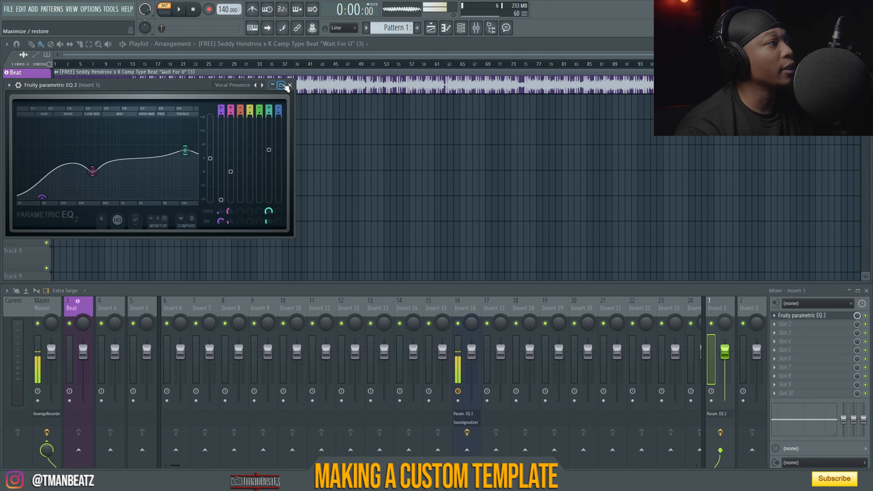
click(290, 85)
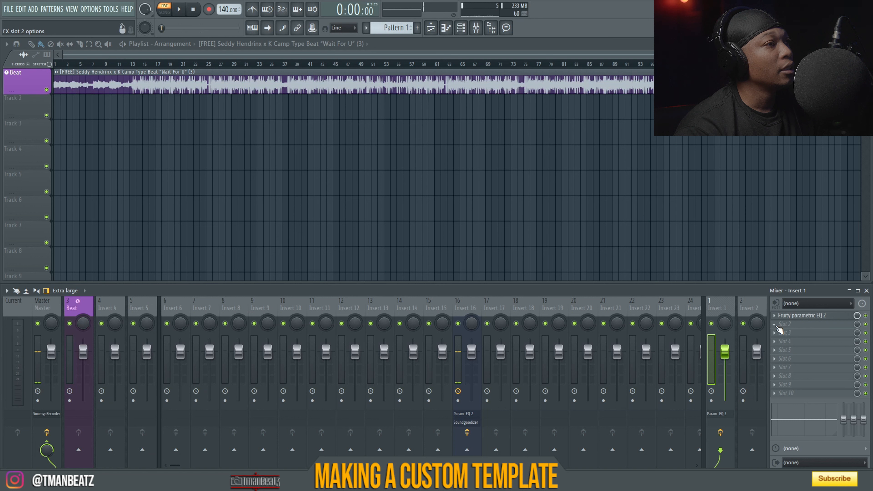
Step: Add Fruity Multiband Compressor to effect slot 2 of Insert 1 with the Bright preset
click(780, 327)
mouse_move(805, 272)
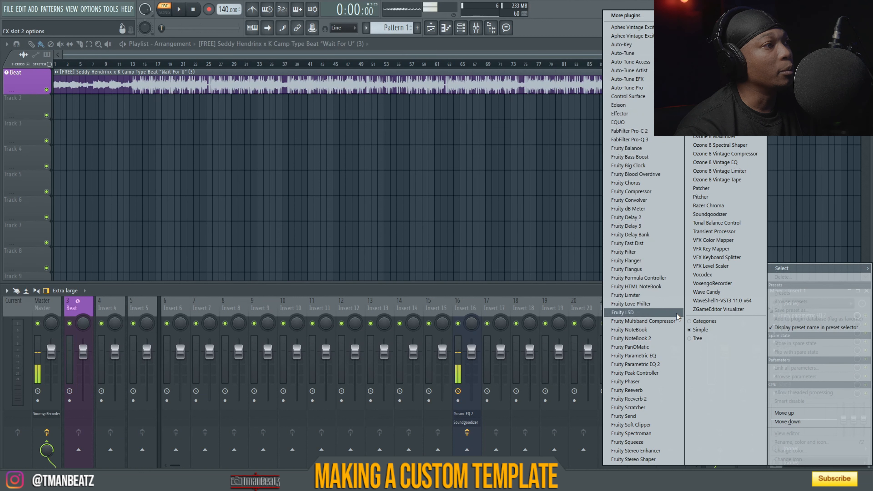
click(663, 321)
click(21, 97)
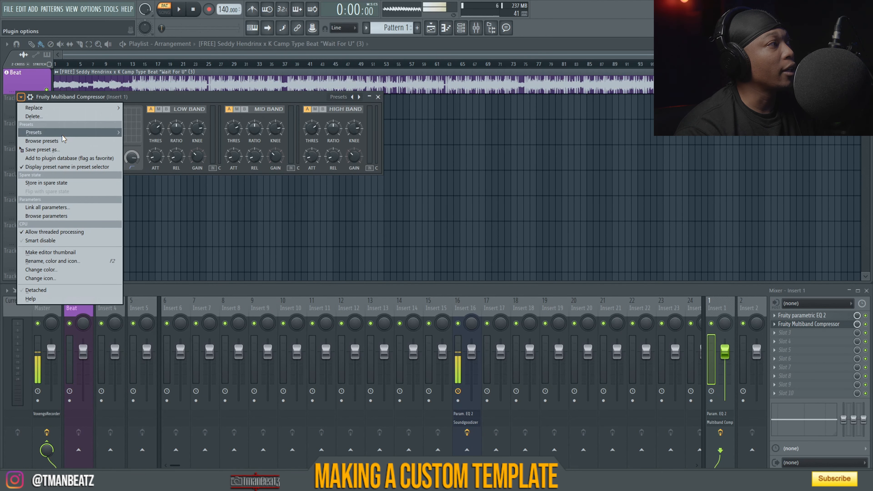
mouse_move(66, 133)
click(151, 159)
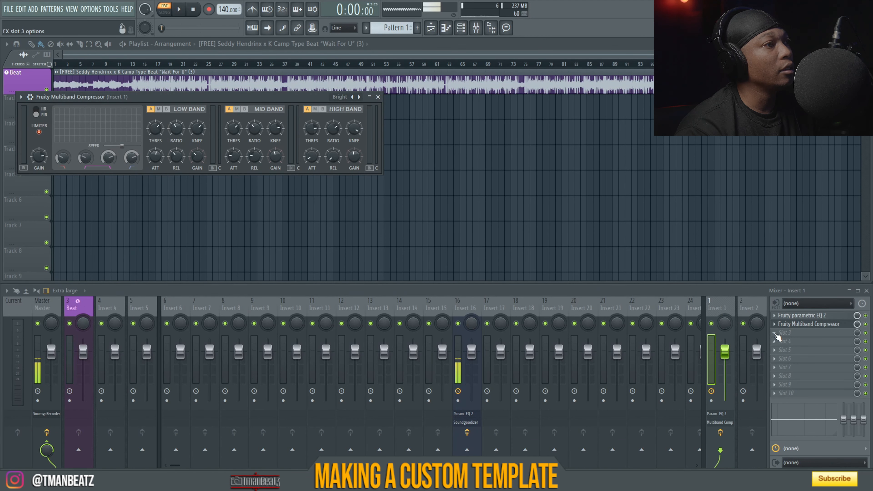
Step: Load Auto-Key into effect slot 3 of Insert 1 and replace it with Auto-Tune Pro
click(785, 333)
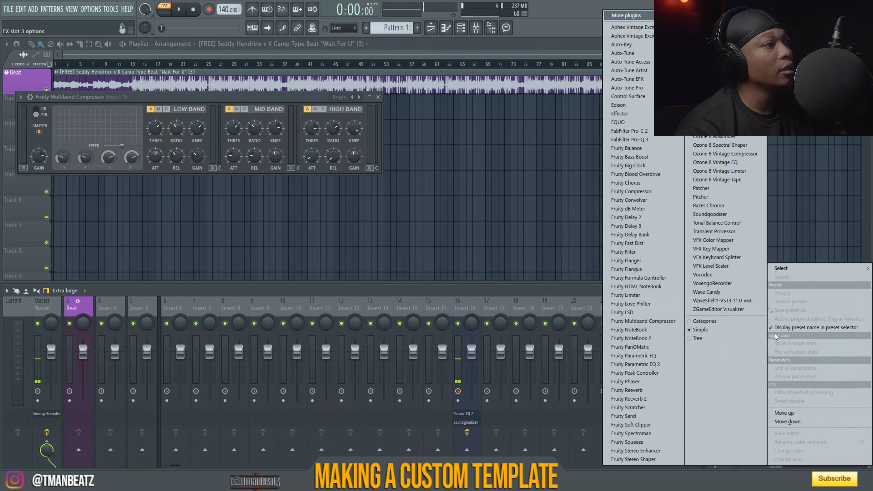
click(624, 45)
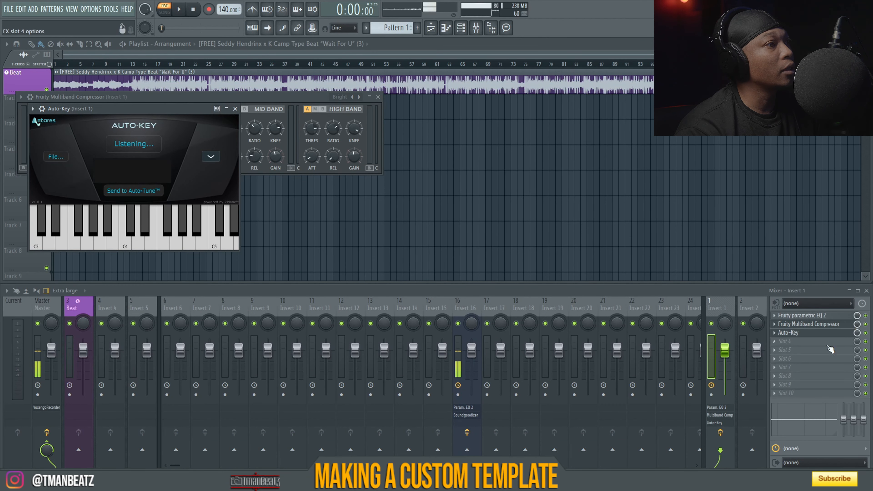
click(779, 333)
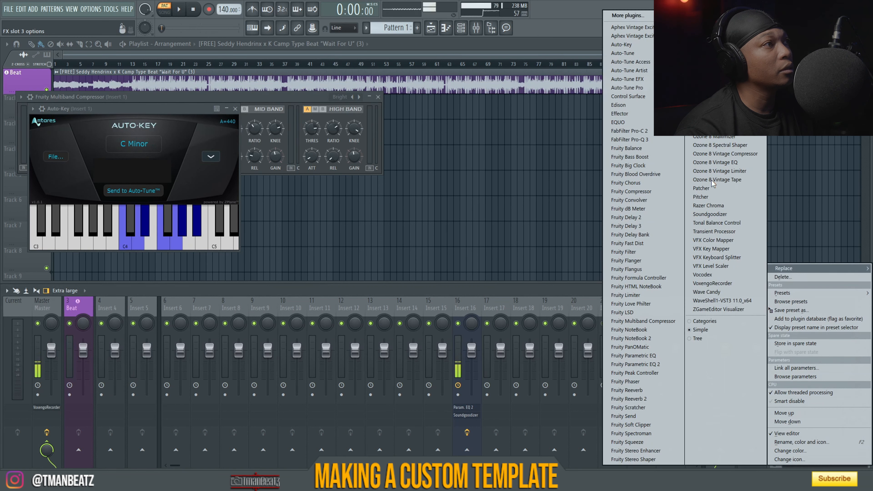
click(638, 88)
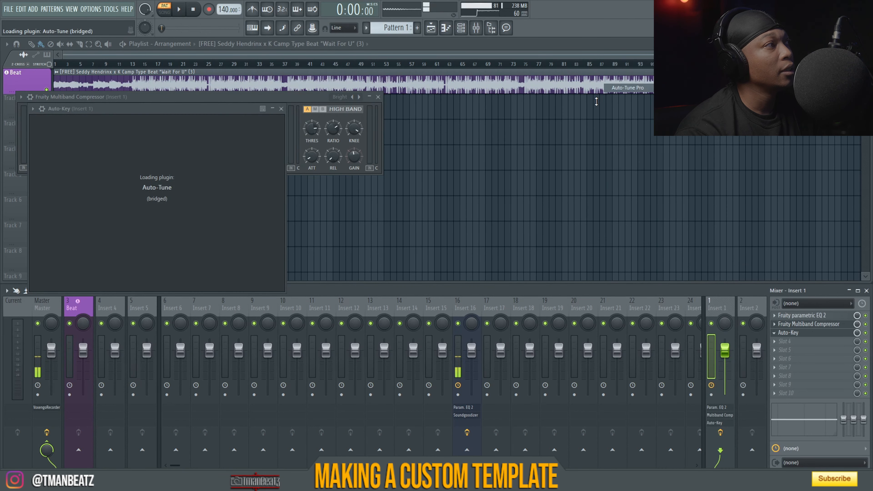
Step: Move the Auto-Tune Pro window clear of the compressor's and enable its Use Low Latency option
drag(239, 108, 426, 109)
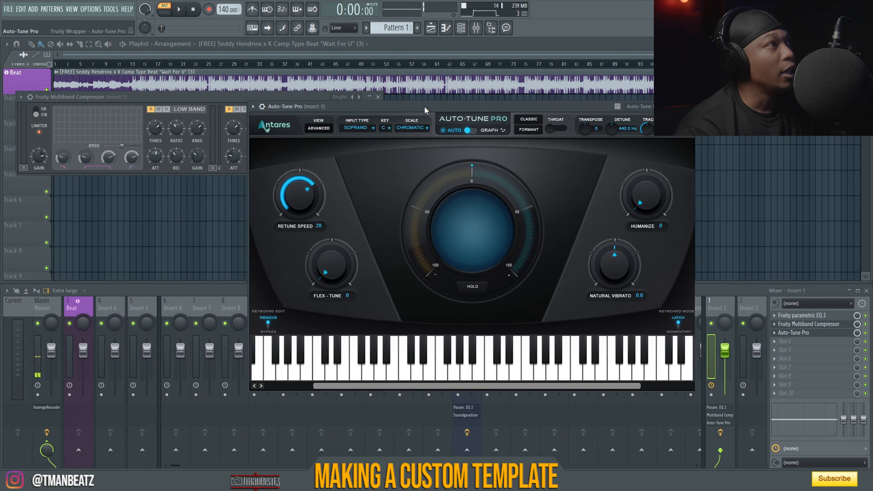
click(677, 127)
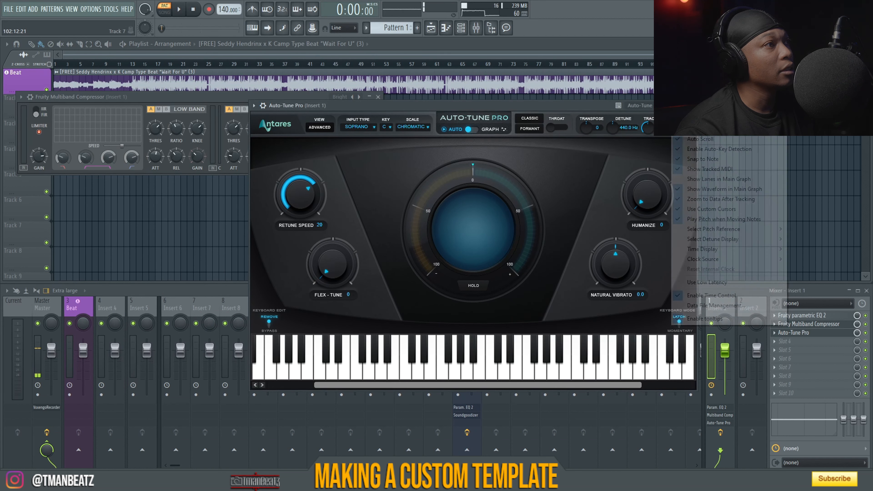
click(708, 282)
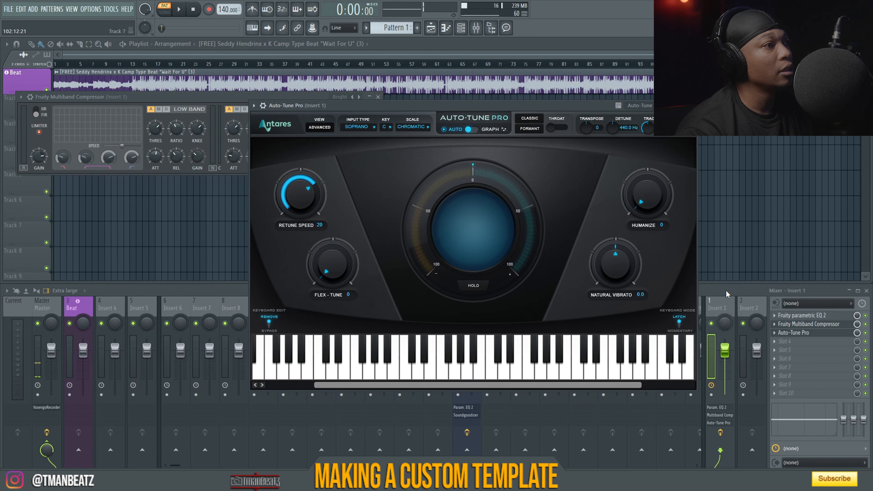
Step: Add Fruity Reeverb 2 to effect slot 4 of mixer track Insert 1
click(727, 294)
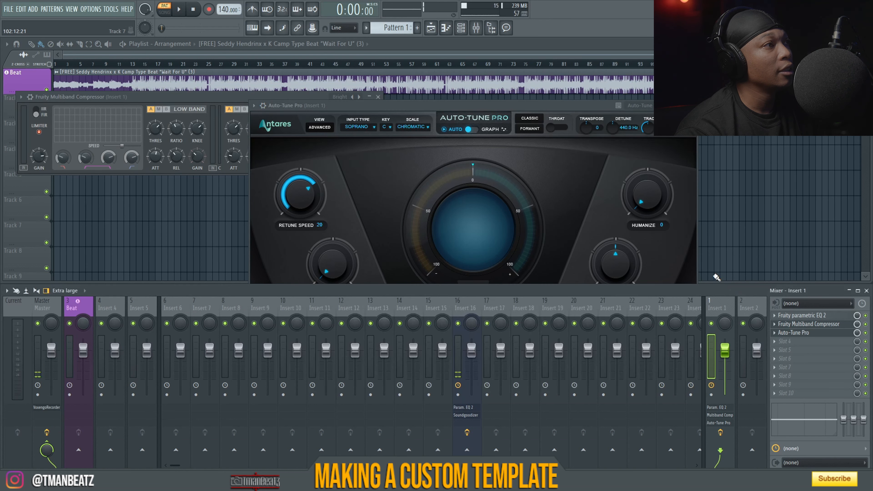
click(785, 342)
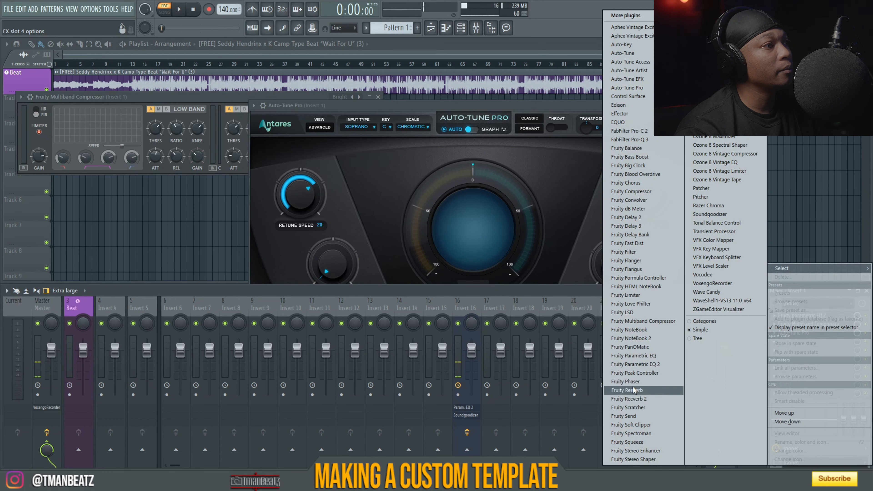
click(630, 399)
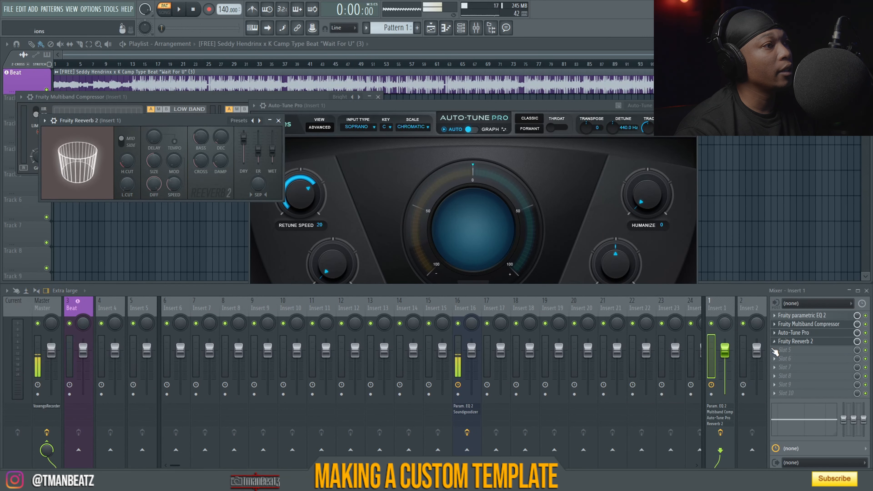
Step: Add Fruity Delay 2 to effect slot 5 of mixer track Insert 1
click(785, 350)
mouse_move(788, 268)
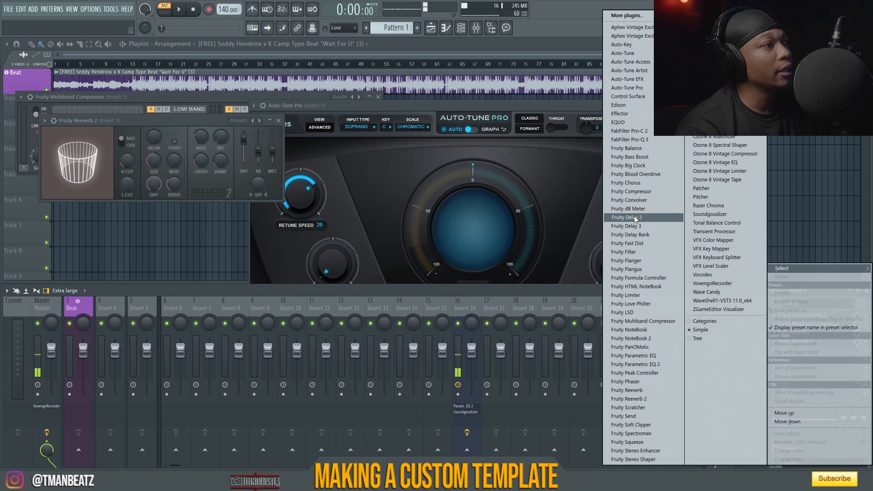
click(626, 217)
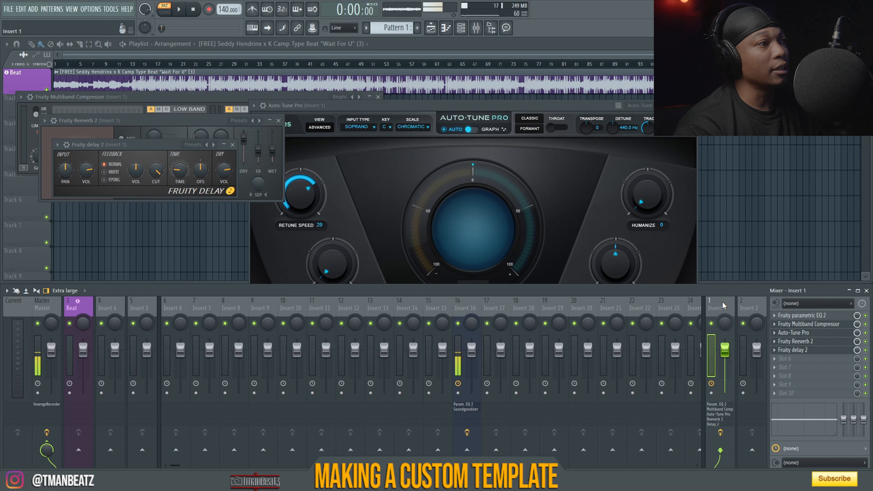
Step: Set Insert 1's audio input to mono Input 5 and its audio output to Output 1 - Output 2
click(811, 305)
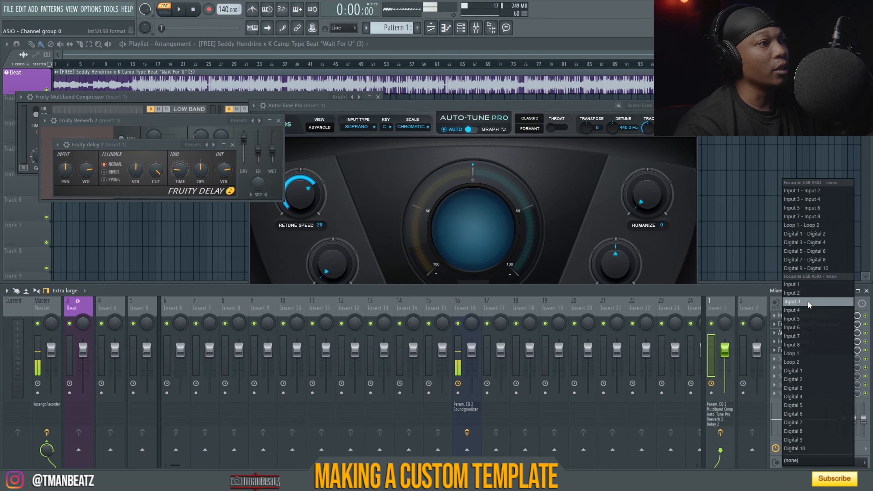
click(802, 320)
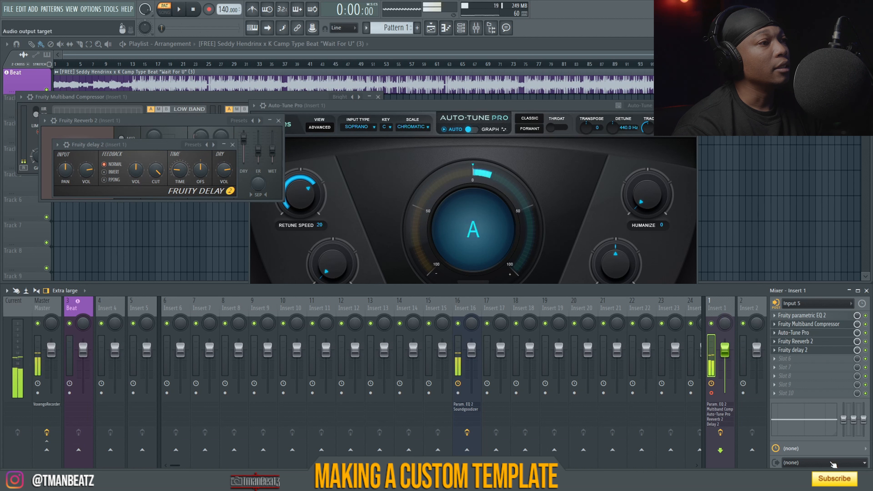
click(823, 467)
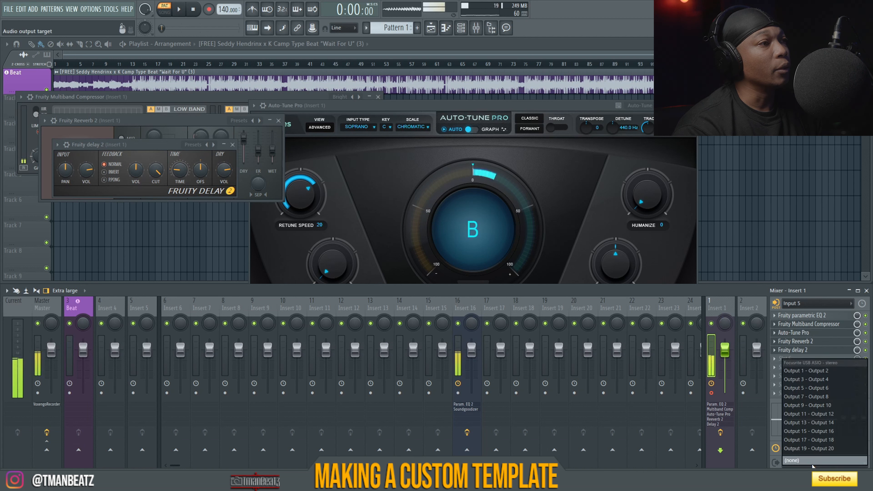
click(812, 371)
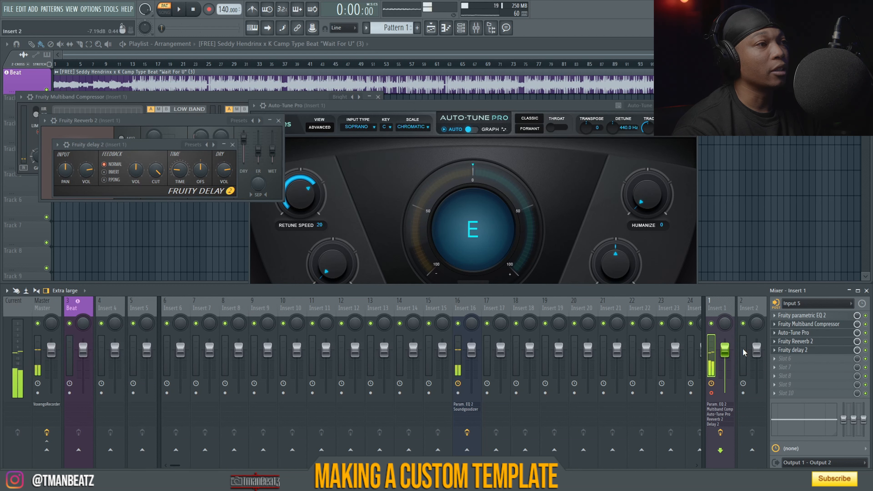
Step: Load VoxengoRecorder into Insert 1's slot 10, set it to Realtek Digital Output with MME output, and start it
click(775, 395)
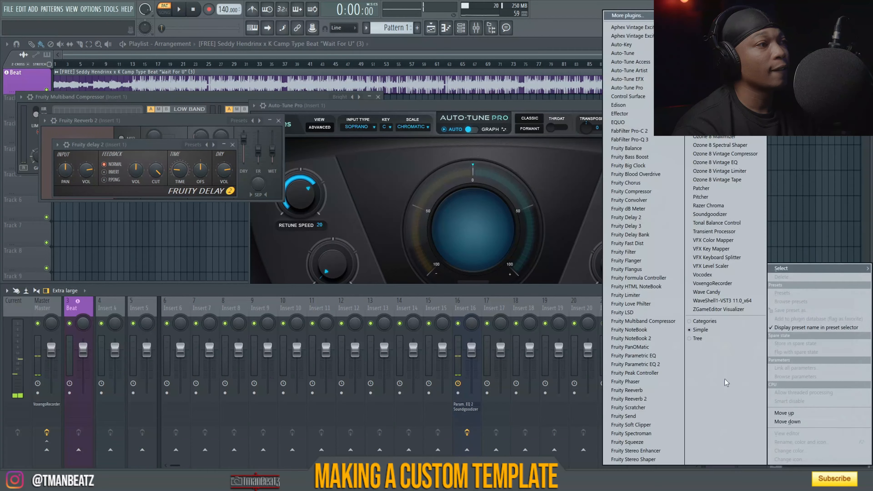
click(734, 285)
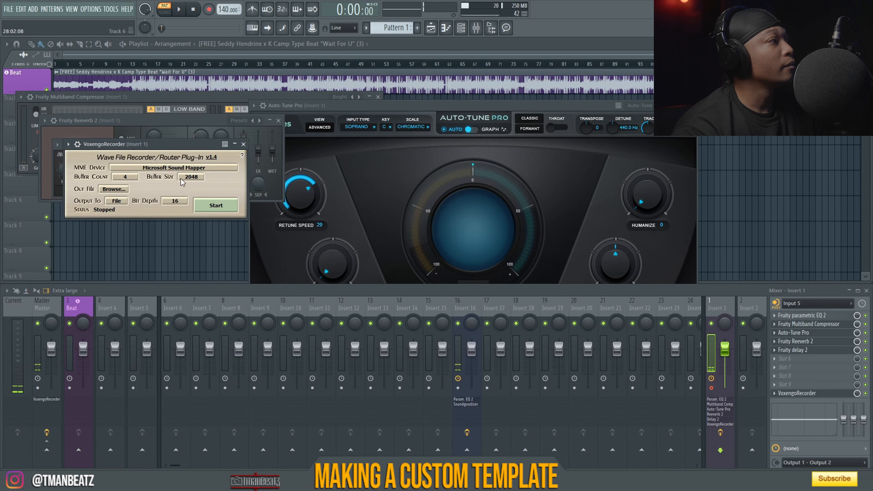
click(186, 170)
click(148, 204)
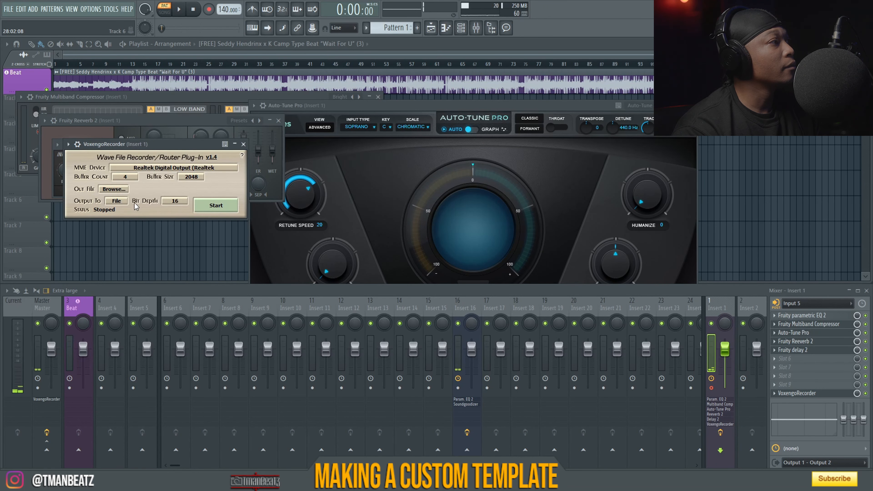
click(231, 213)
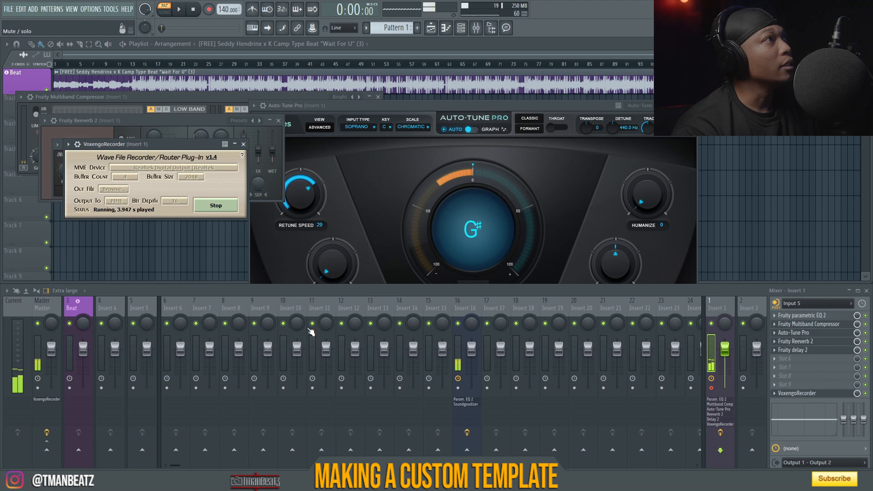
Step: Lower the mix level of Fruity Delay 2 on Insert 1 to about 8%
click(468, 310)
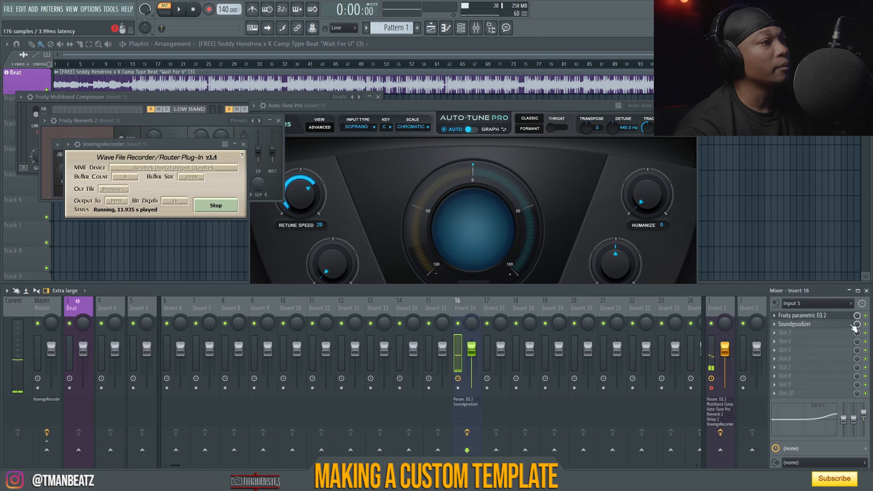
click(727, 312)
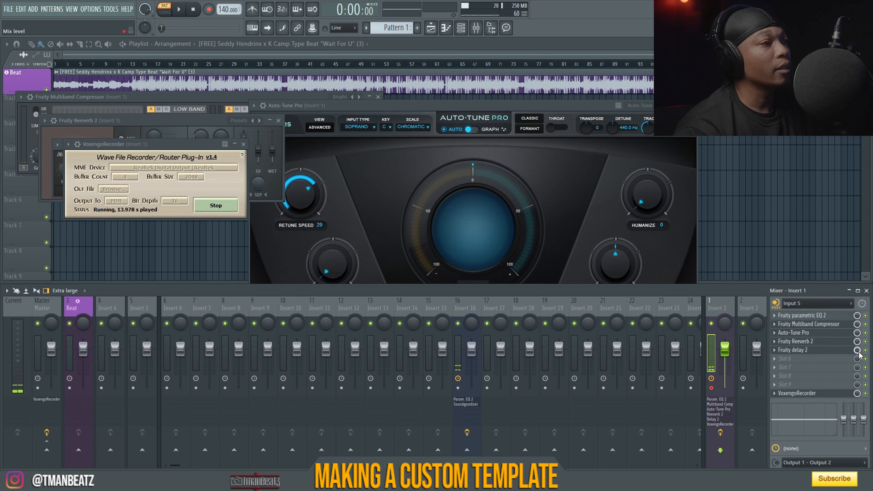
drag(859, 354, 859, 375)
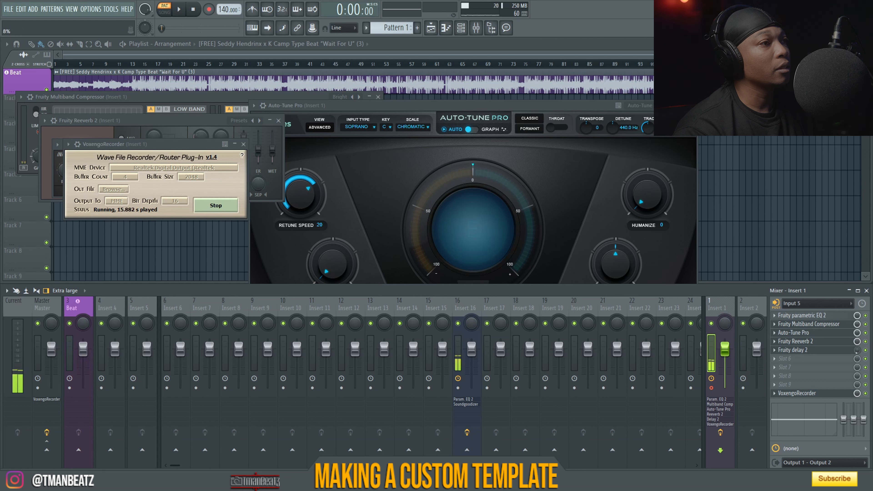
click(827, 353)
click(827, 353)
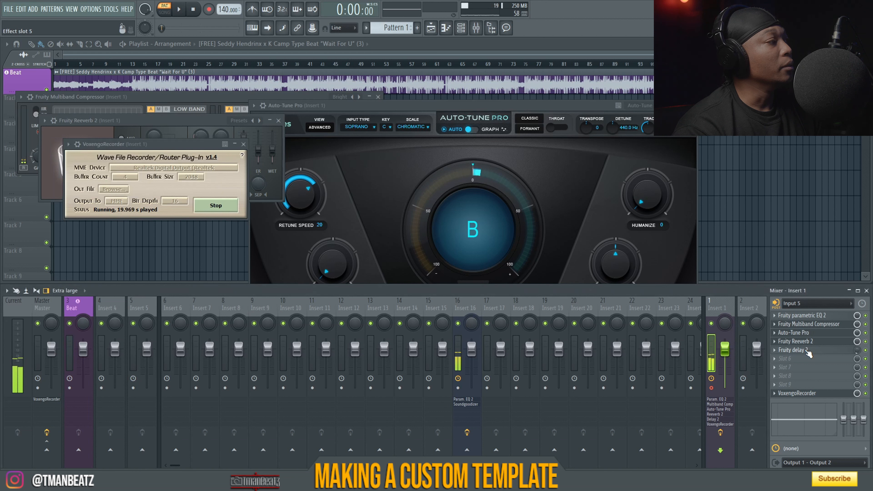
Step: Open Fruity Delay 2, readjust its mix level and set its feedback level to 10%
drag(129, 124, 133, 126)
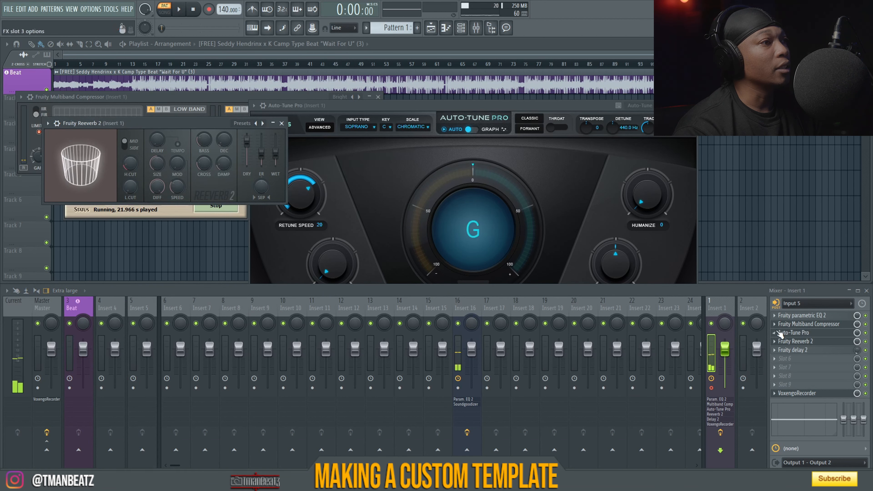
click(800, 350)
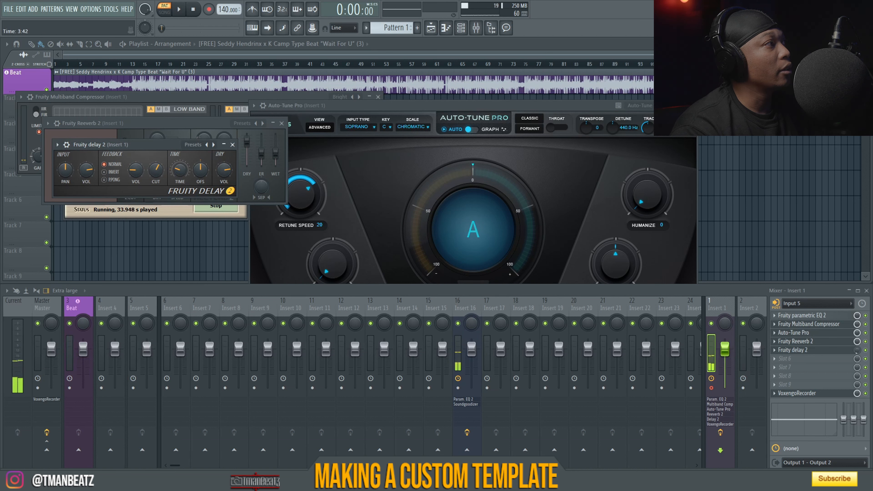
drag(858, 349, 858, 348)
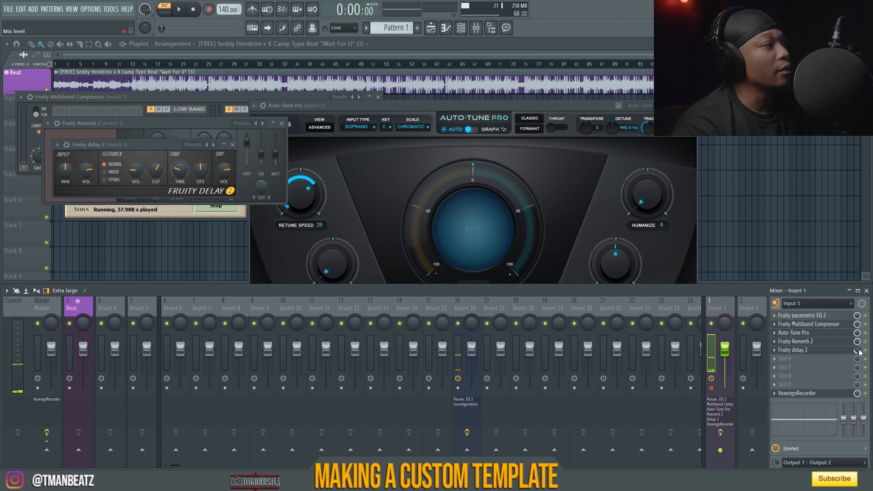
drag(137, 175, 137, 174)
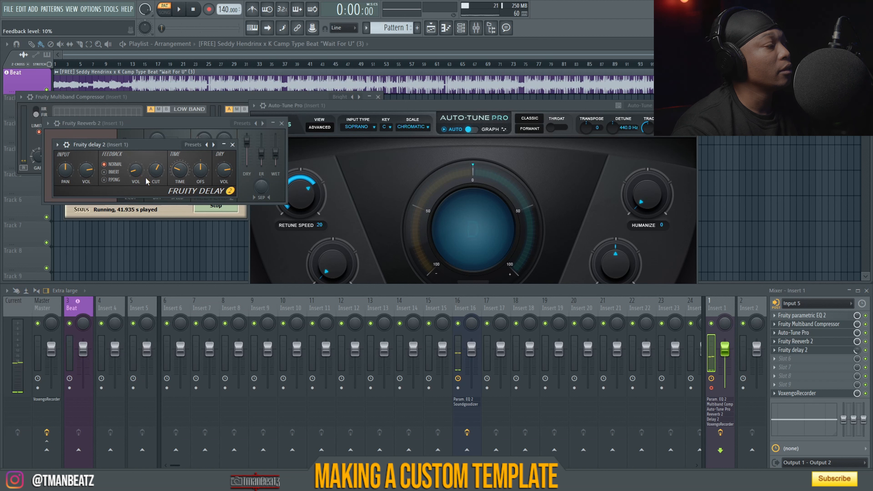
Step: Lower the mix level of Fruity Reeverb 2 on Insert 1 and adjust its early reflection level
drag(858, 343, 858, 357)
click(842, 343)
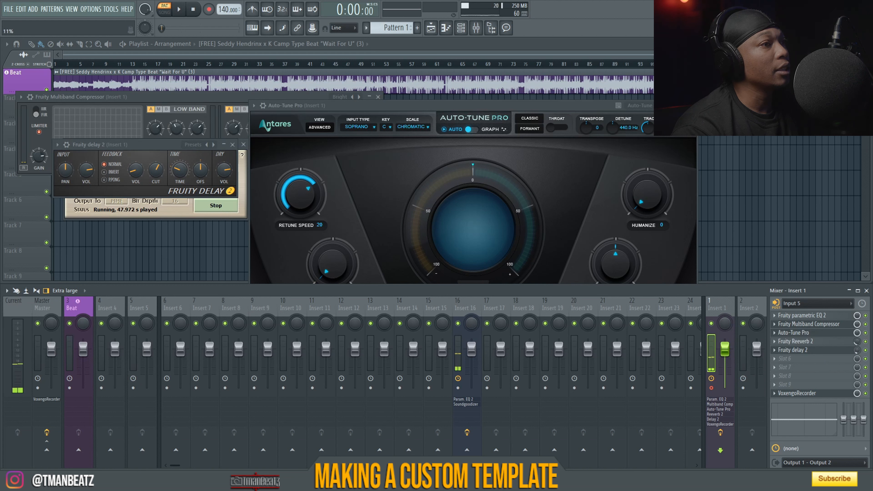
click(804, 342)
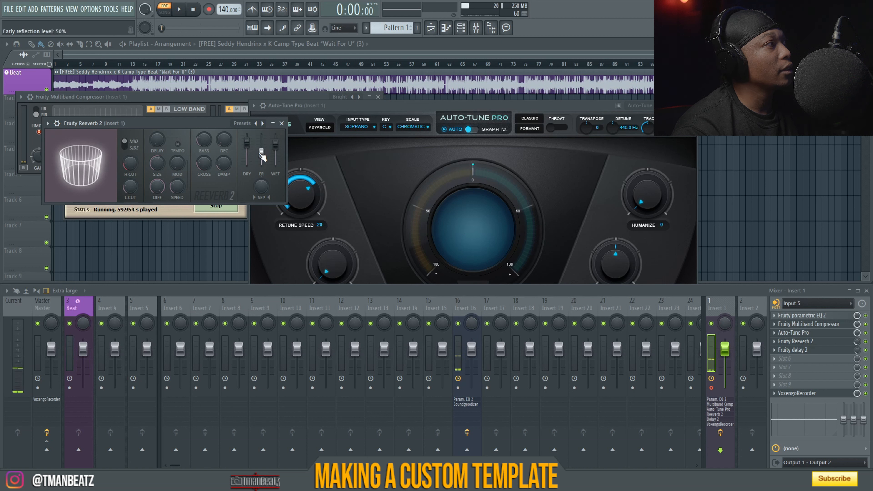
drag(261, 153, 263, 150)
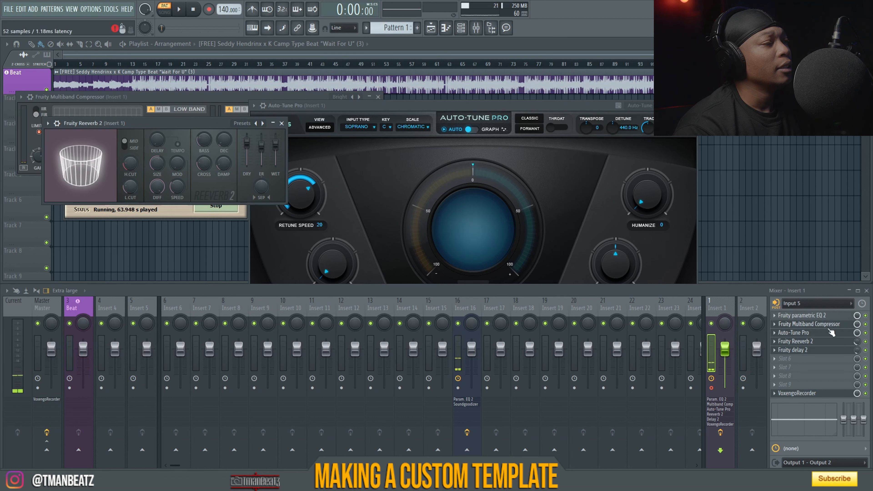
Step: Move the Auto-Tune Pro window fully into view, switch it to the Advanced view and set Retune Speed to 0
drag(521, 107, 605, 99)
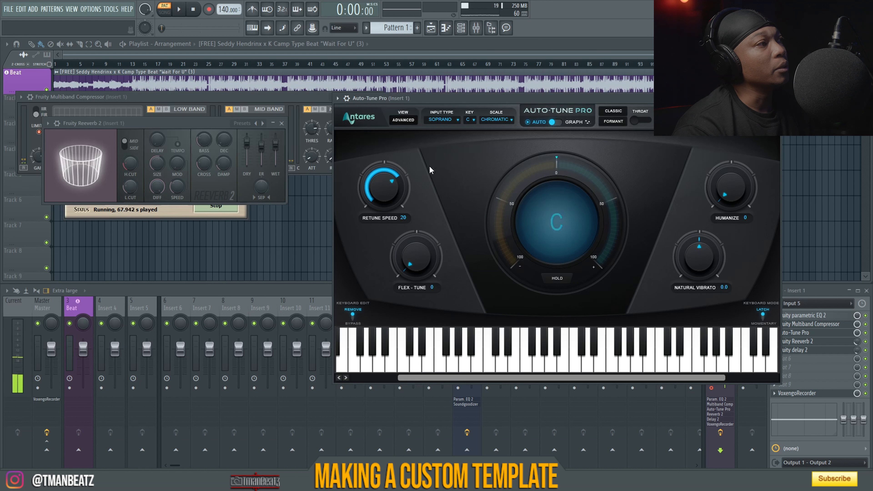
click(397, 122)
drag(386, 189, 387, 151)
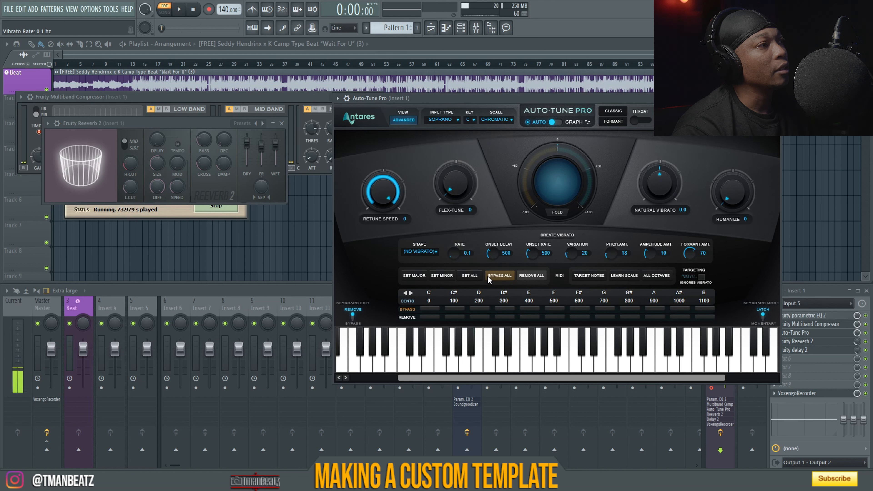
Step: Set Auto-Tune Pro's vibrato onset delay and rate to 0, variation 30, pitch amount 70, amplitude amount 30 and formant amount 100
drag(489, 254, 495, 284)
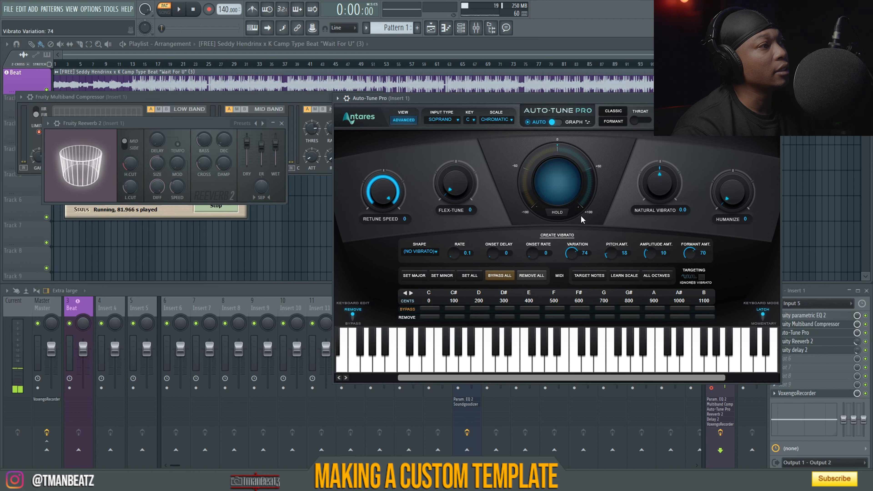
drag(611, 253, 613, 194)
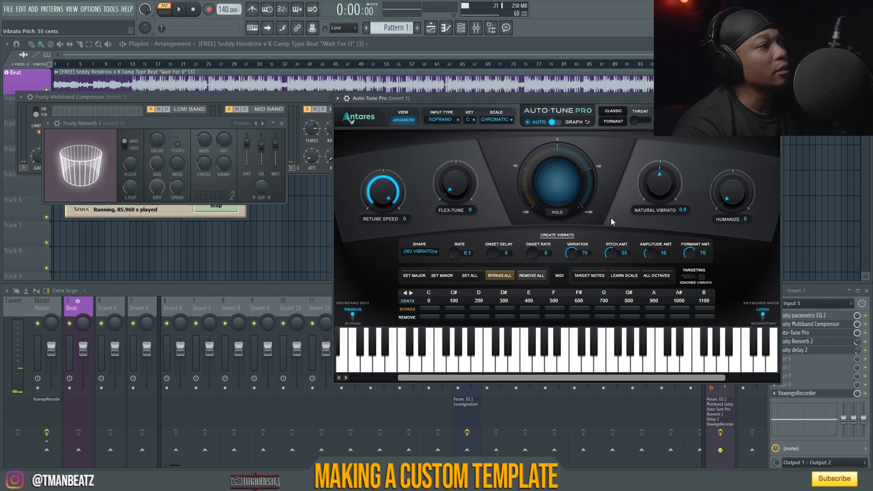
drag(611, 203, 610, 204)
drag(572, 258, 578, 290)
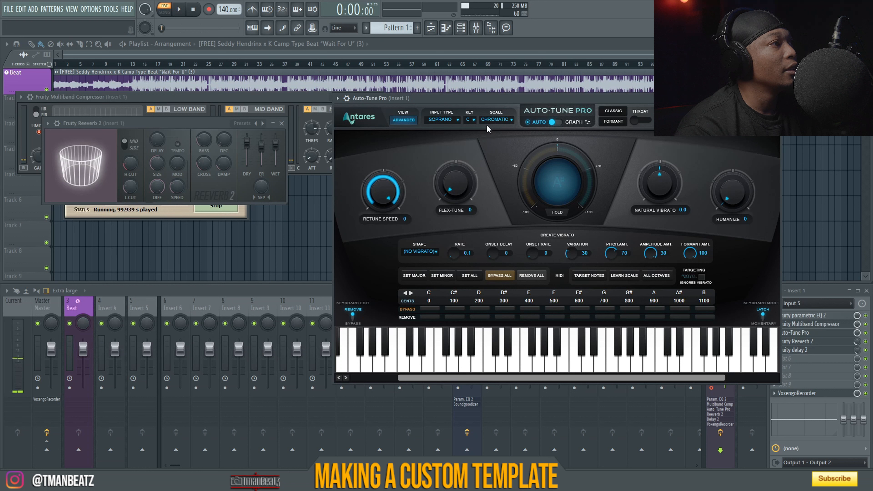
Step: Set the Auto-Tune Pro scale to Greek Dia and the key to D#
click(494, 120)
click(506, 182)
click(471, 120)
click(482, 151)
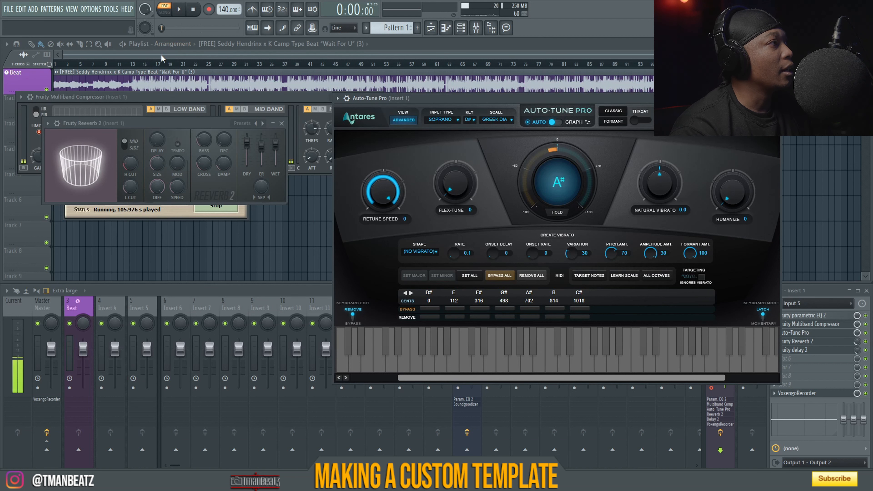
Step: Switch to song mode, audition the beat from about bar 11 with the mixer in front, and stop playback
click(165, 13)
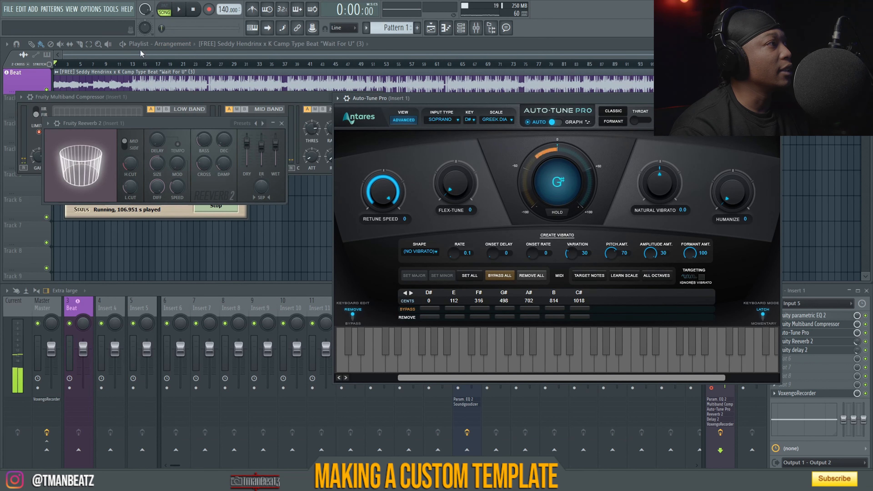
click(120, 64)
key(space)
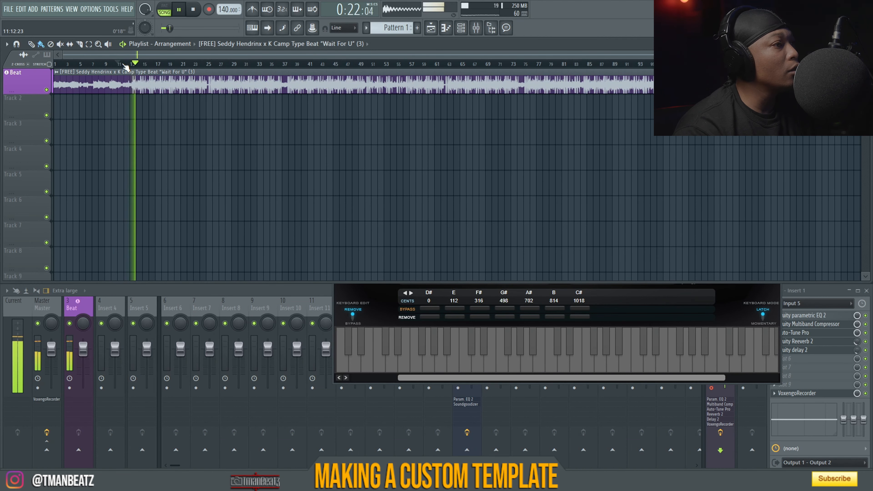
click(227, 289)
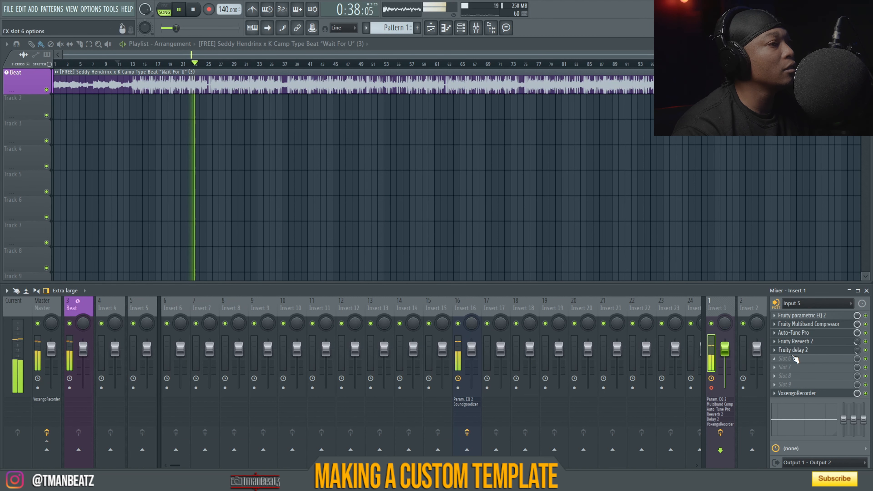
key(space)
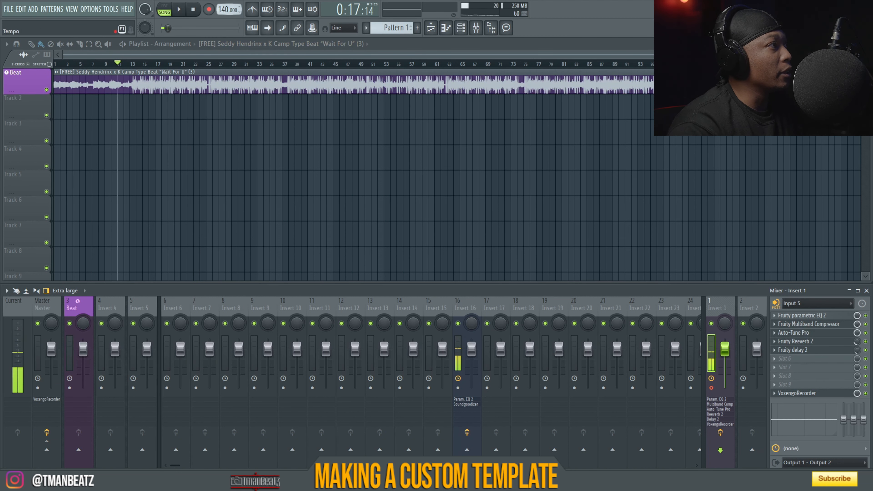
Step: Set the project tempo to 135 and play the beat from the start, checking it briefly against the metronome
drag(224, 10, 223, 16)
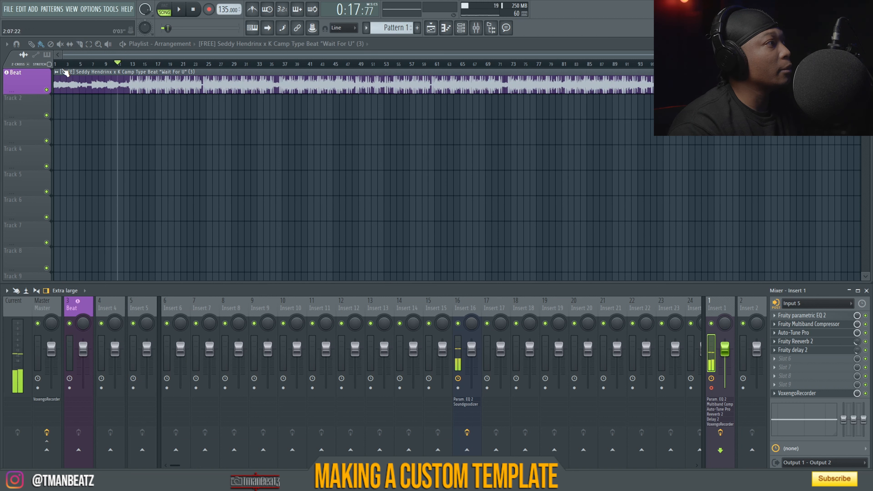
click(56, 64)
key(space)
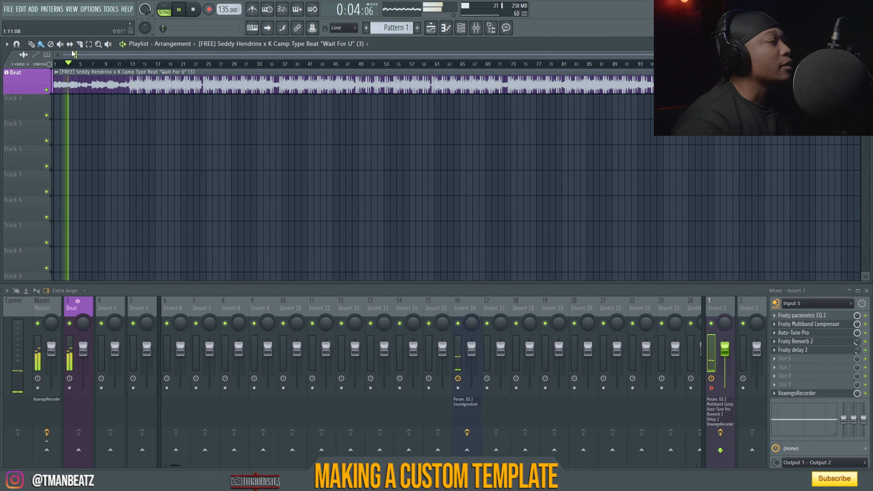
click(256, 10)
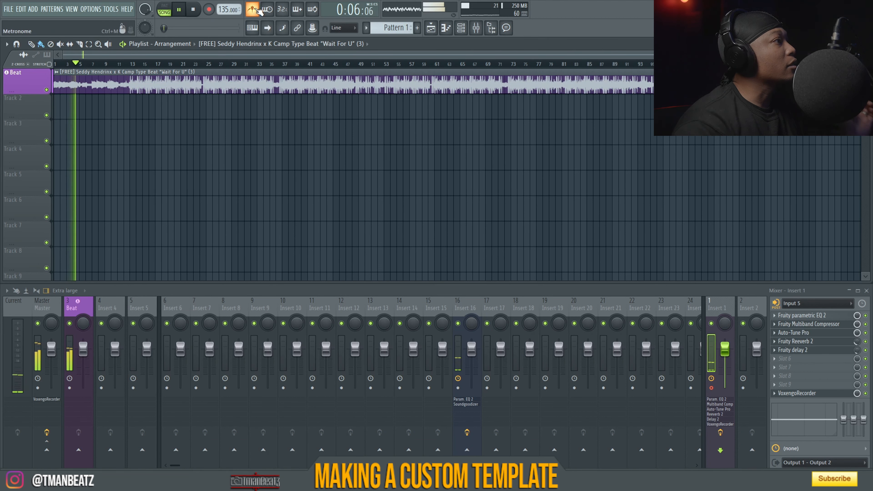
click(254, 13)
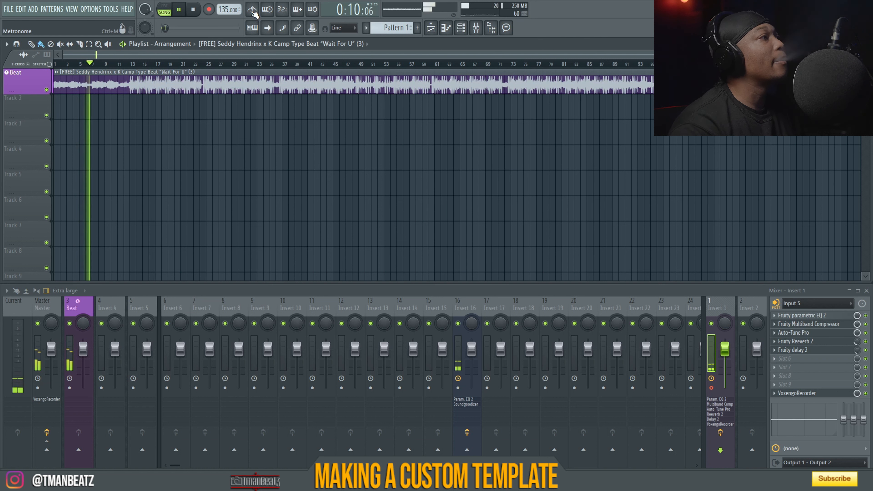
Step: Stop playback and set the project tempo to 180 BPM
key(space)
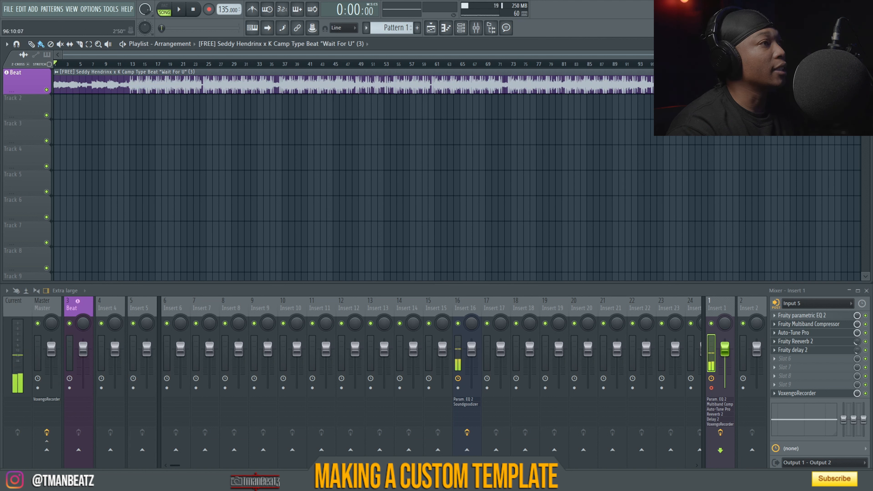
drag(224, 10, 224, 5)
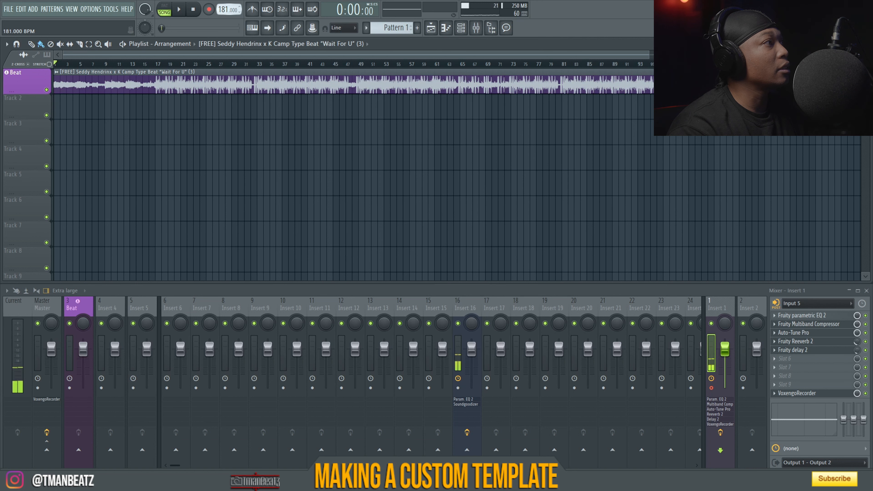
scroll(264, 67, down, 2)
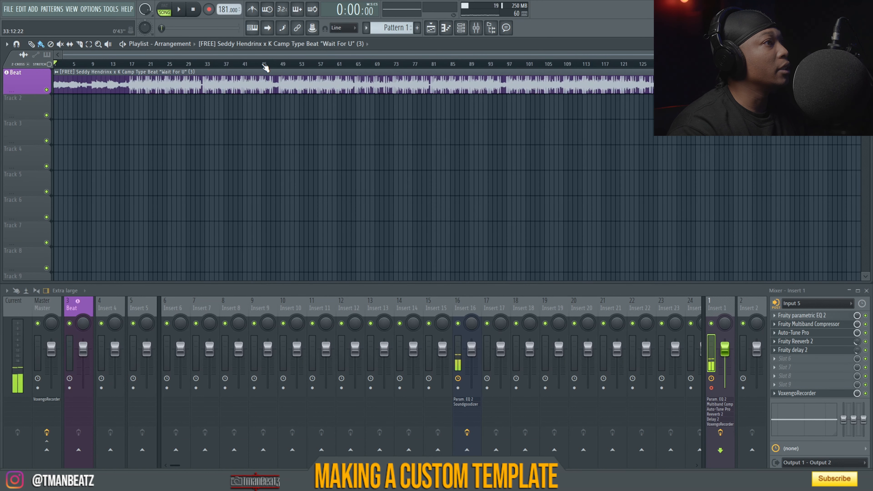
drag(224, 9, 224, 10)
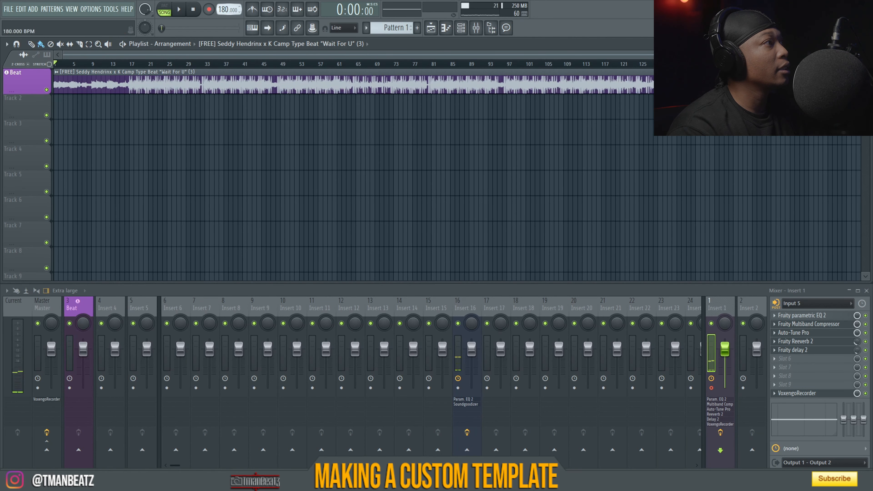
Step: Examine how the beat's waveform lines up with the playlist grid around bars 17 and 33
scroll(129, 69, up, 7)
scroll(155, 69, down, 4)
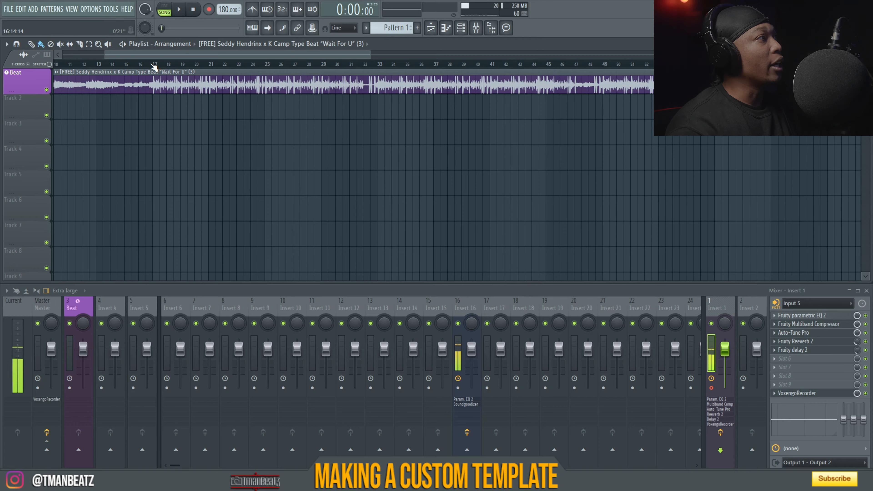
scroll(154, 67, down, 5)
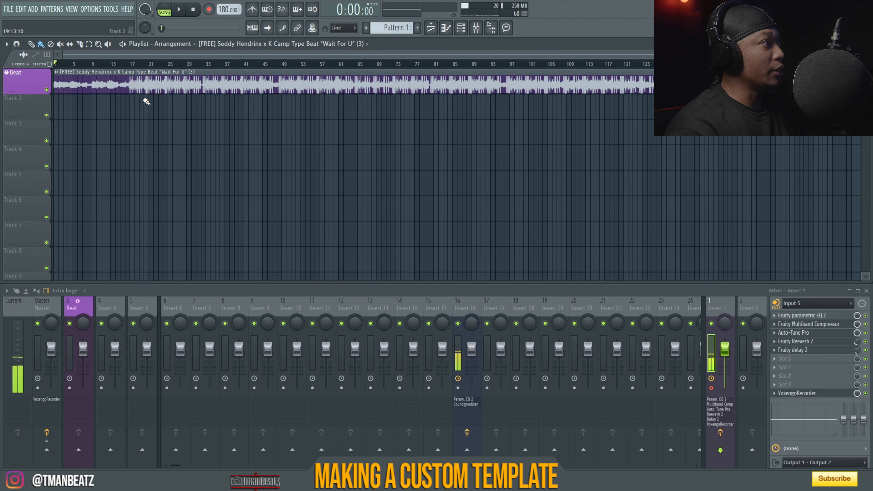
click(133, 64)
scroll(133, 66, up, 5)
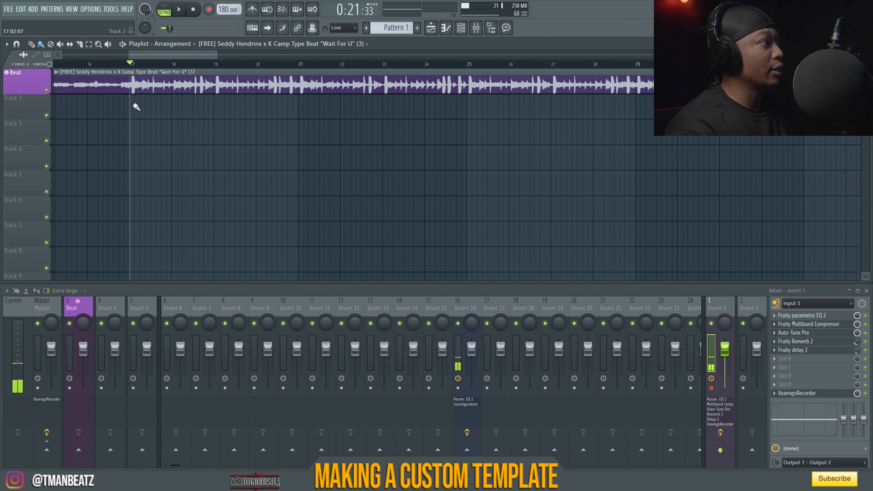
scroll(135, 68, down, 6)
scroll(135, 70, up, 2)
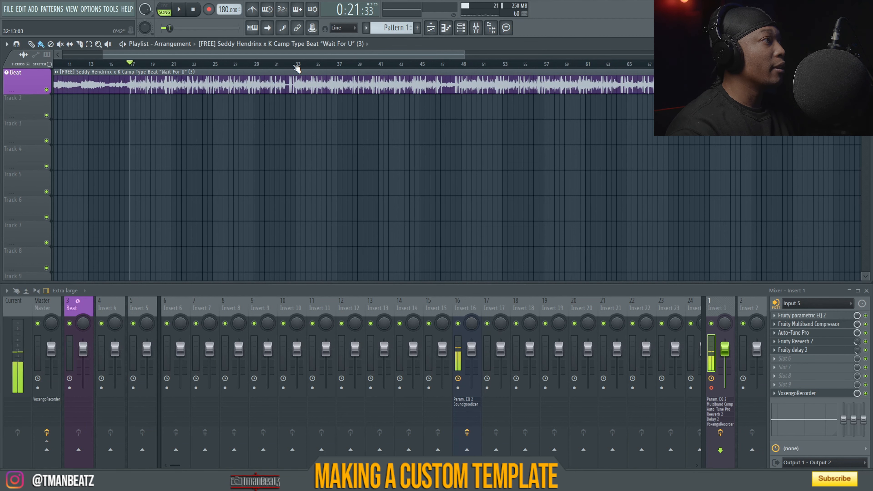
scroll(296, 68, up, 8)
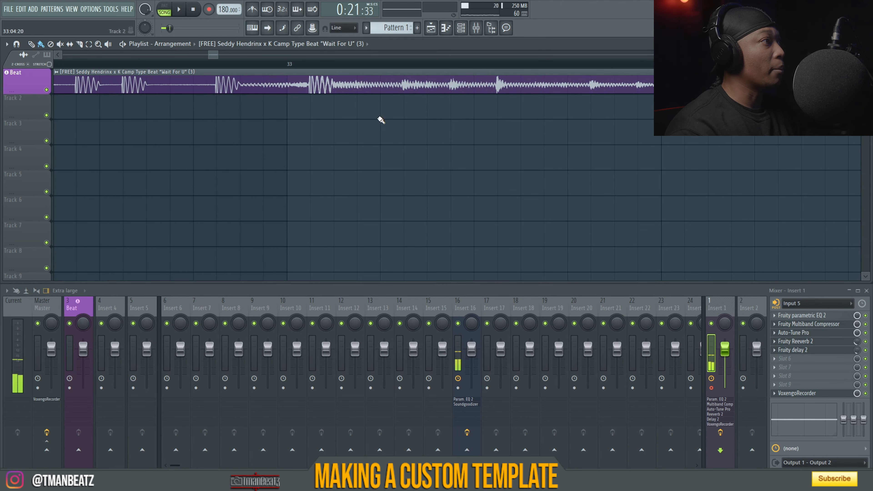
scroll(273, 68, down, 12)
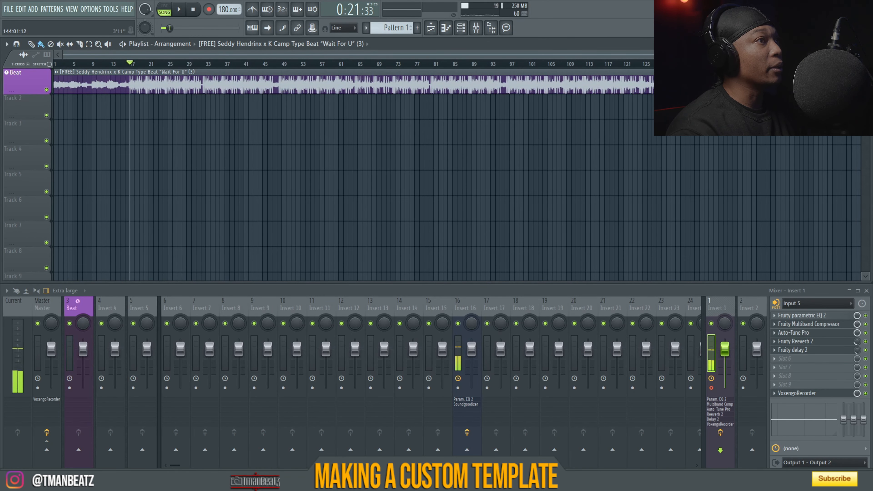
Step: Slide the beat clip off its starting point and return it to bar 1
scroll(71, 84, up, 10)
drag(57, 91, 131, 92)
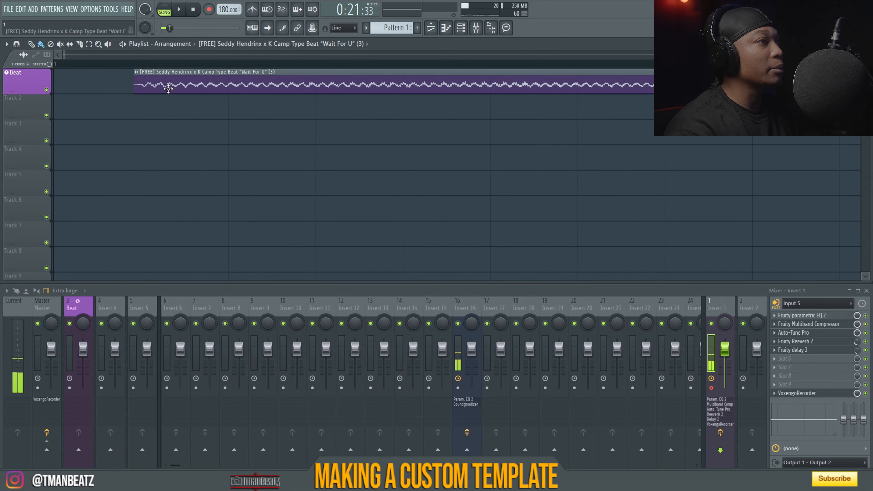
scroll(134, 67, down, 12)
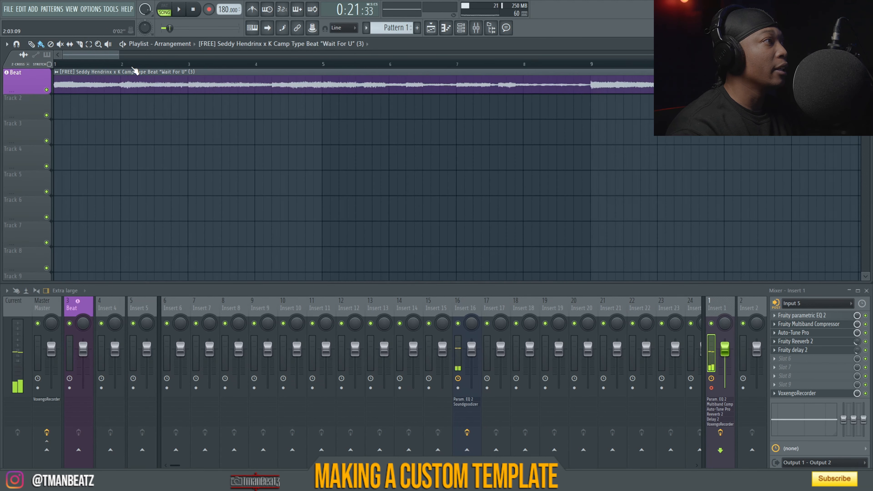
Step: Check the beat's drop against the bar 17 grid line and park the playhead at bar 15
scroll(588, 64, up, 1)
scroll(590, 66, down, 4)
click(616, 65)
scroll(622, 68, up, 8)
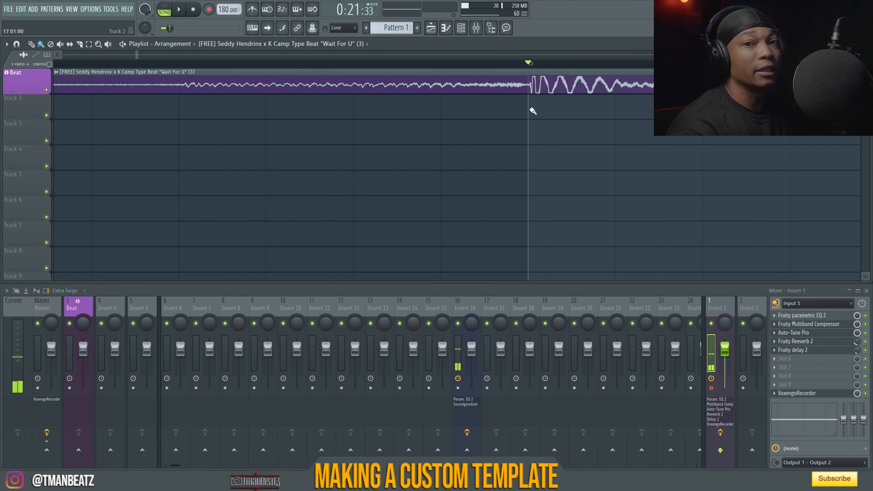
scroll(532, 65, down, 8)
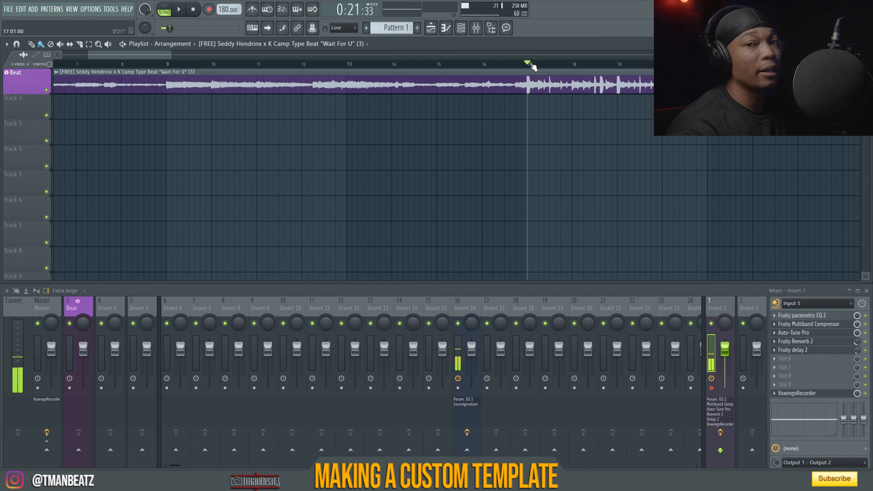
scroll(533, 67, down, 5)
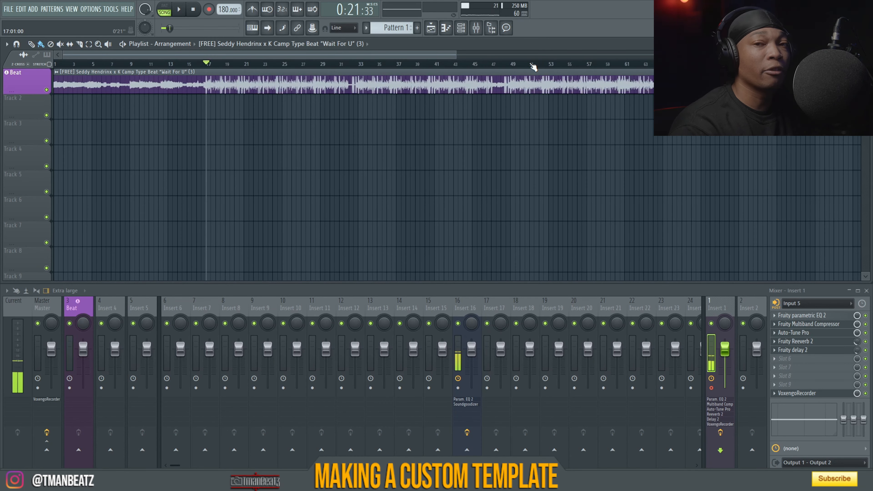
scroll(533, 66, down, 2)
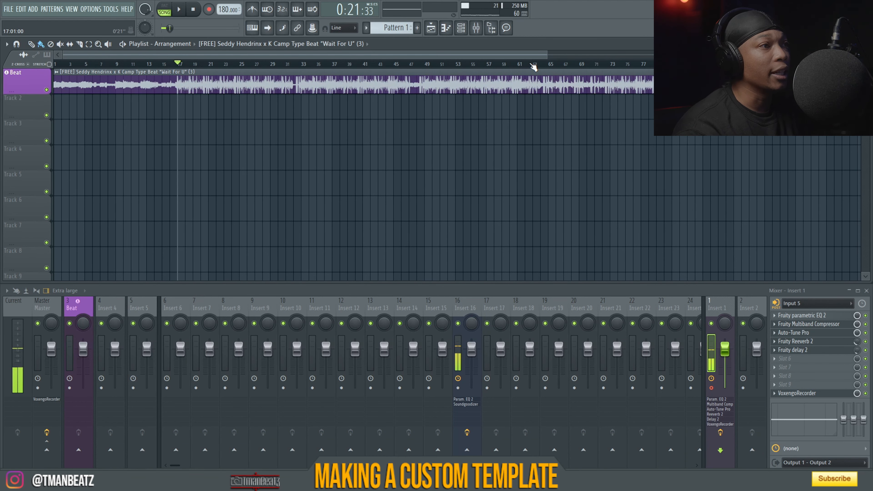
scroll(533, 67, down, 4)
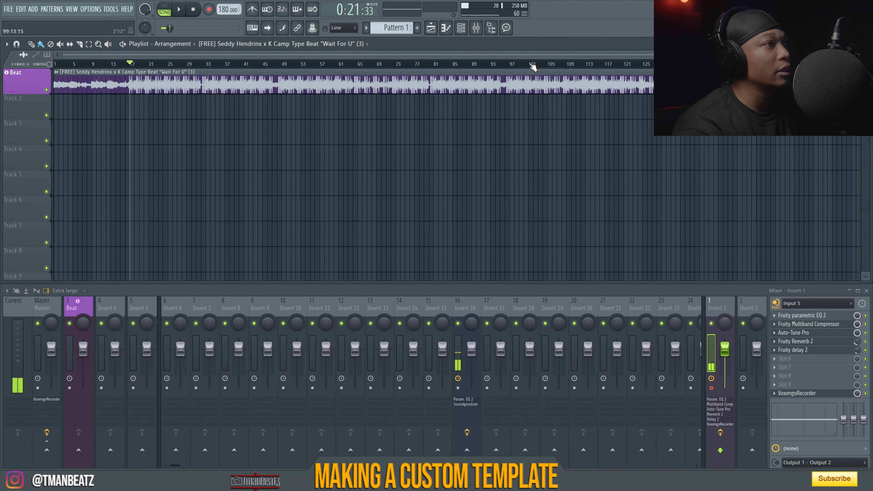
drag(129, 66, 121, 65)
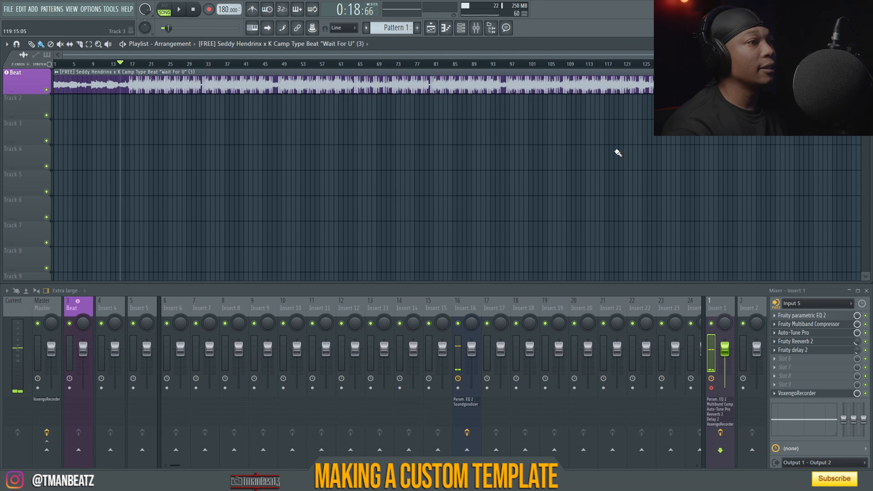
Step: Set the delay's mix level to 13% and insert a second Fruity Parametric EQ 2 above the Multiband Compressor on Insert 1
drag(856, 350, 856, 345)
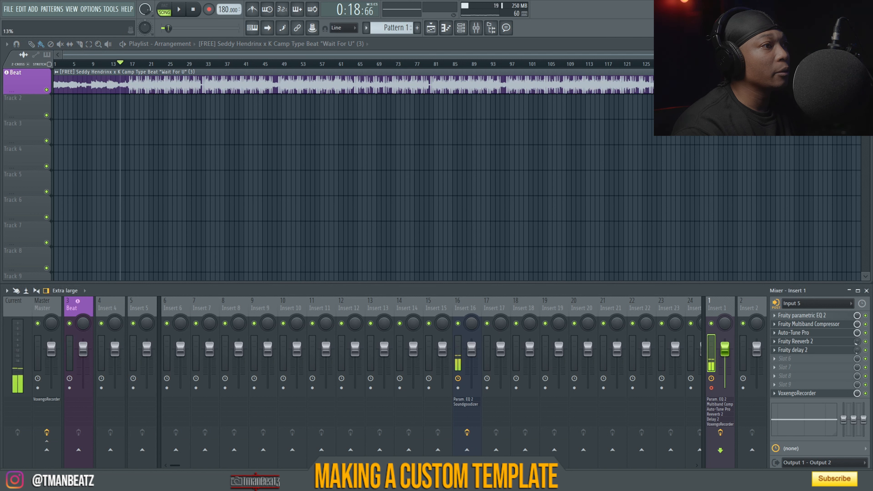
drag(800, 350, 812, 333)
click(778, 326)
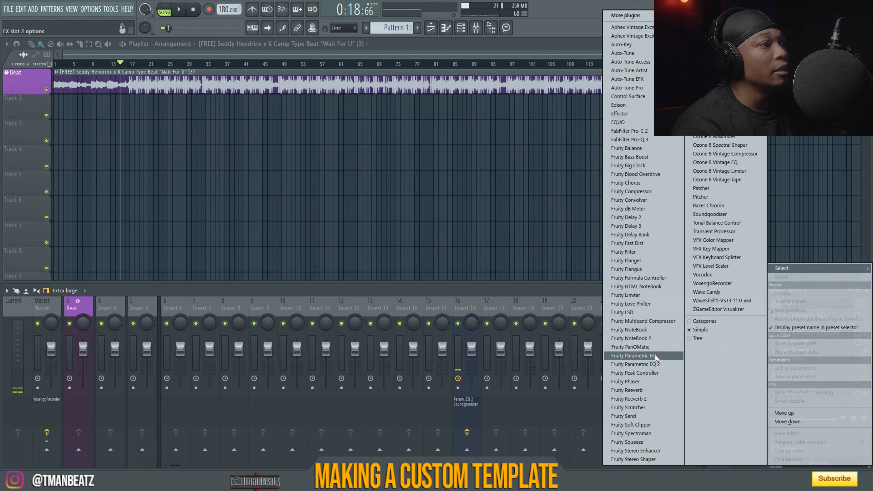
click(636, 364)
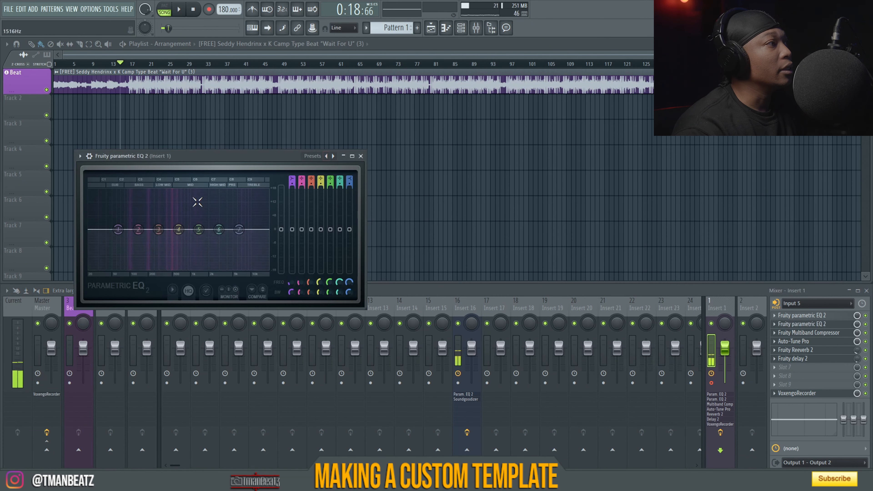
Step: Make EQ band 1 a high pass at about 211 Hz, dip bands 4 to 7 slightly and raise the output to about 3.6 dB
right_click(118, 229)
mouse_move(144, 254)
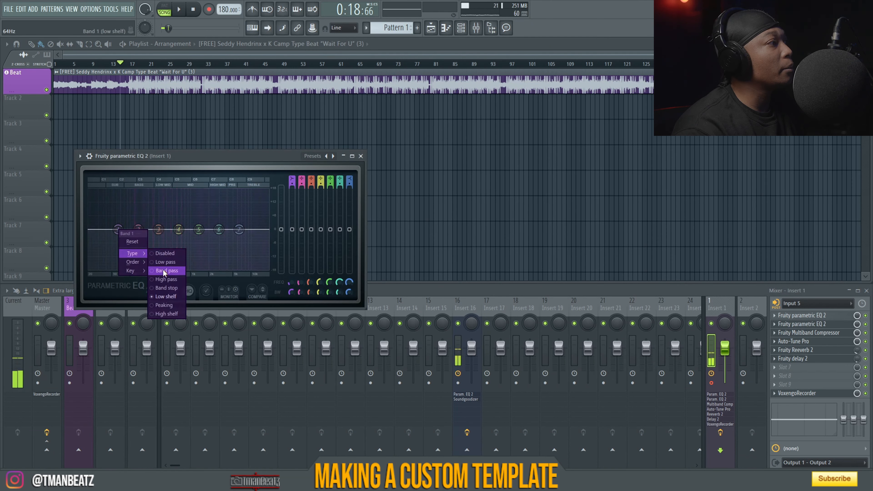
click(167, 279)
drag(118, 230, 177, 237)
mouse_move(239, 230)
mouse_down()
mouse_move(257, 235)
mouse_move(228, 235)
mouse_up()
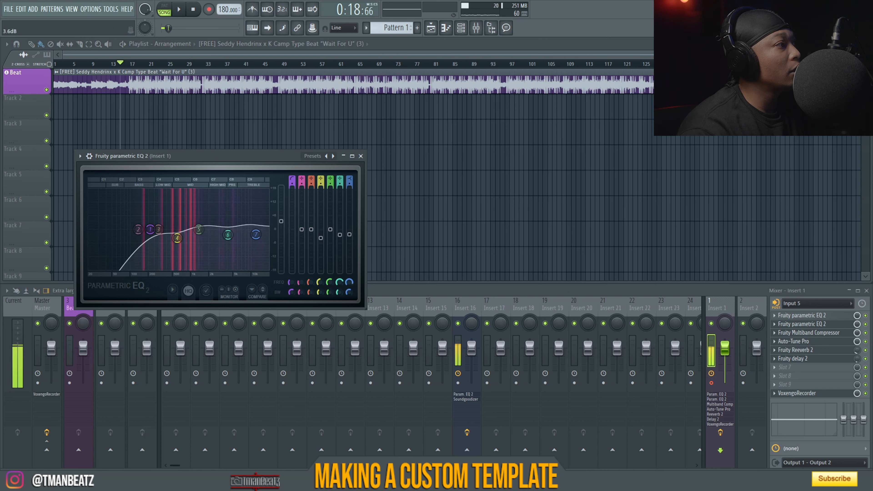
click(199, 229)
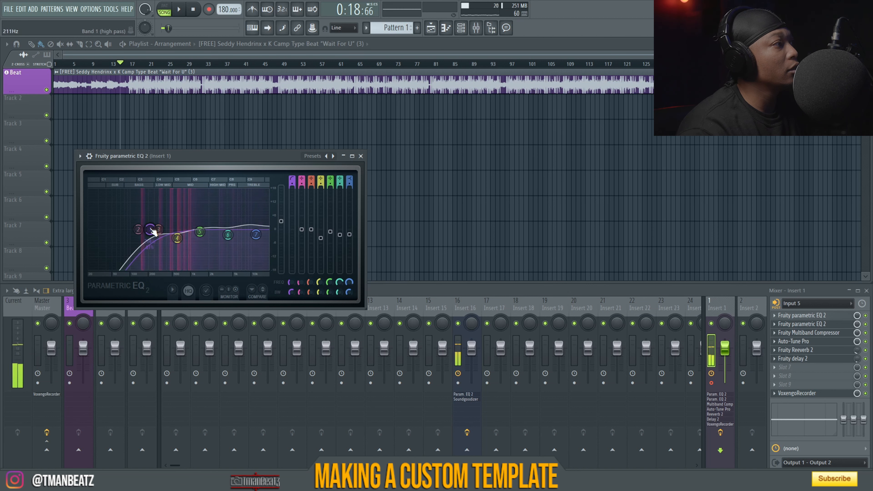
Step: Disarm recording on Insert 1 and arm Insert 2 for recording instead
click(716, 286)
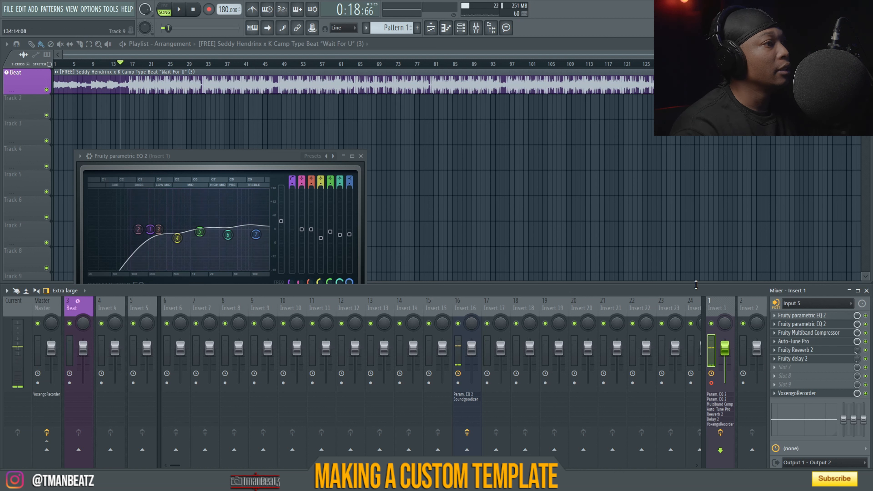
click(711, 384)
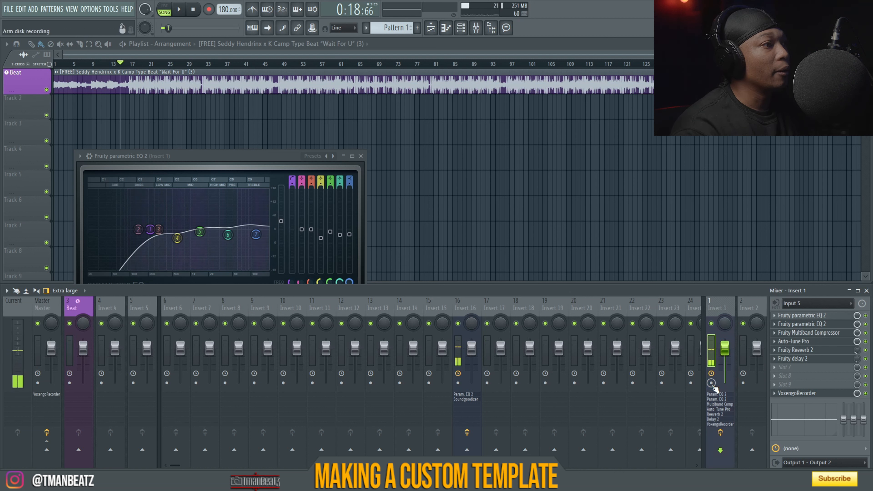
click(743, 383)
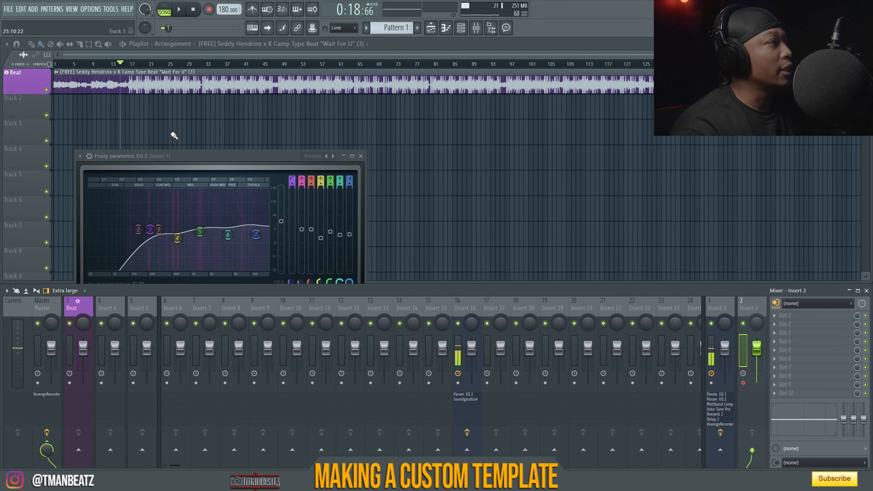
Step: Place the playhead at bar 14 and play the beat briefly from there
click(117, 60)
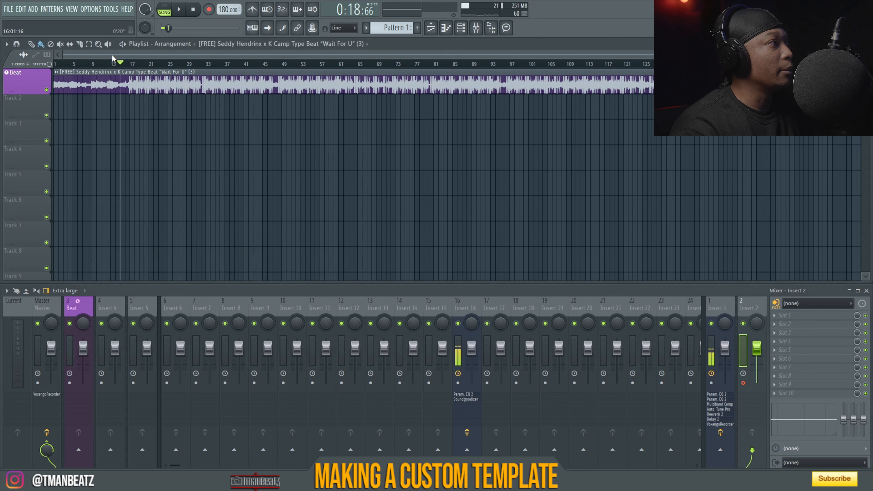
click(116, 62)
key(space)
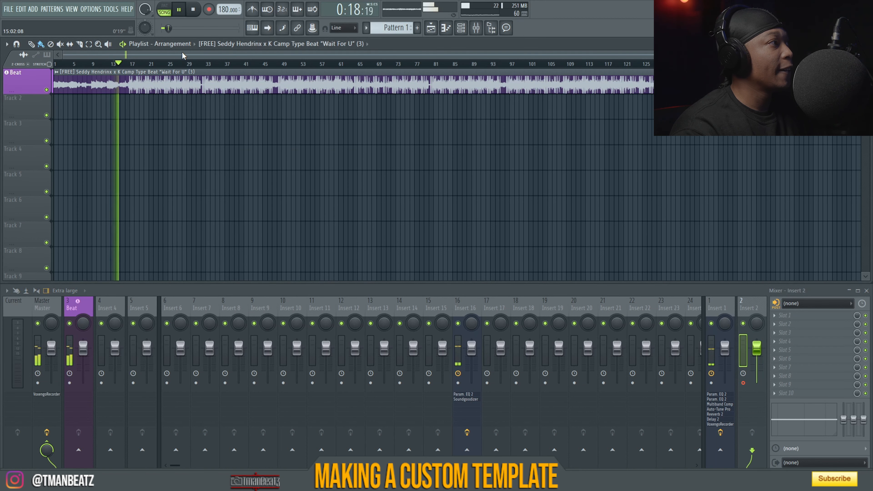
key(space)
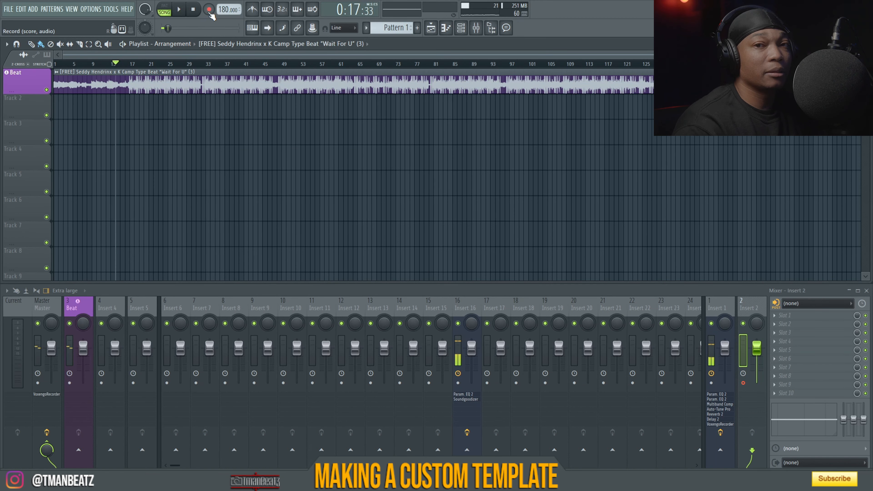
Step: Record a short audio take on Insert 2 from bar 14 and delete the recorded clip
click(209, 10)
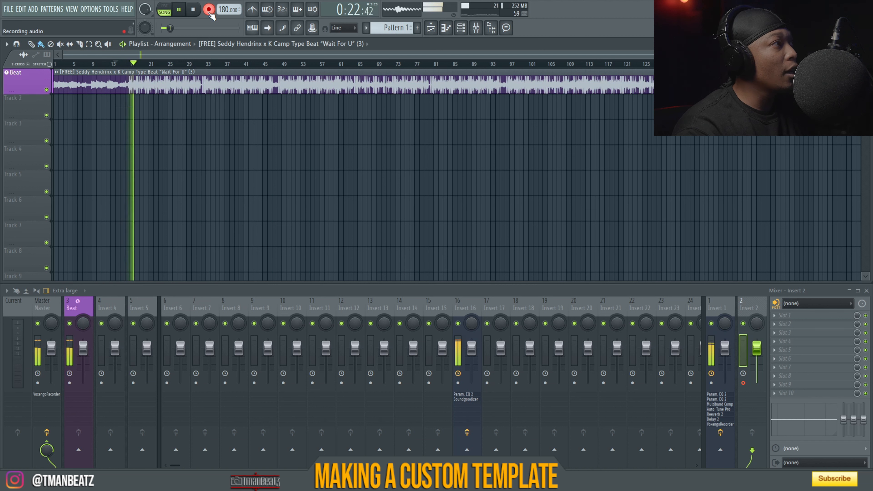
key(space)
right_click(129, 113)
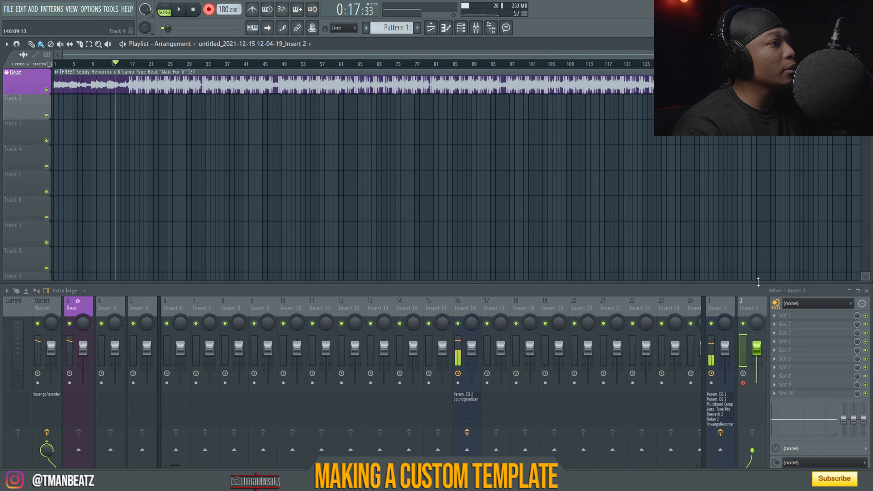
Step: Set Insert 2's input to mono Input 5, record a take from bar 14, delete it and record another
click(817, 310)
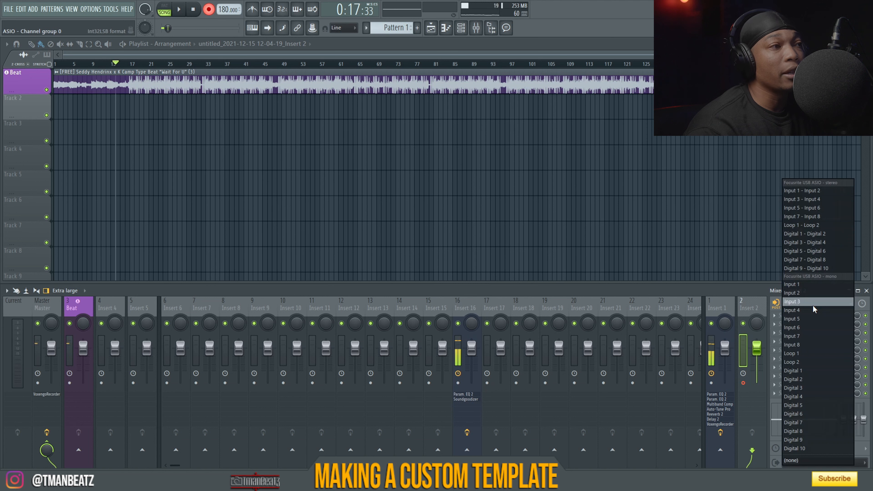
click(808, 320)
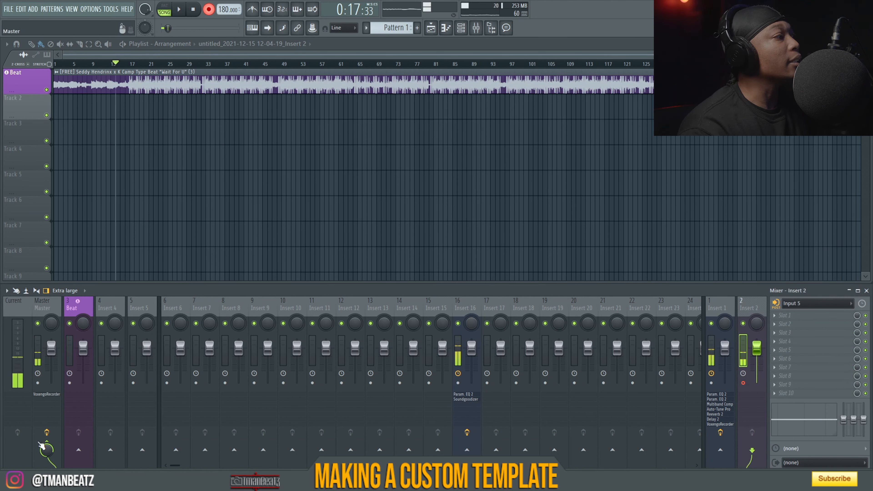
key(space)
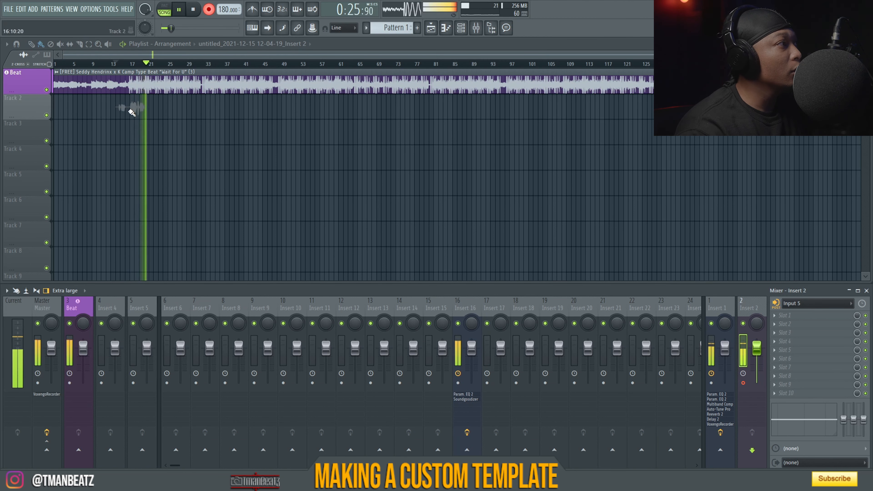
key(space)
right_click(142, 112)
key(space)
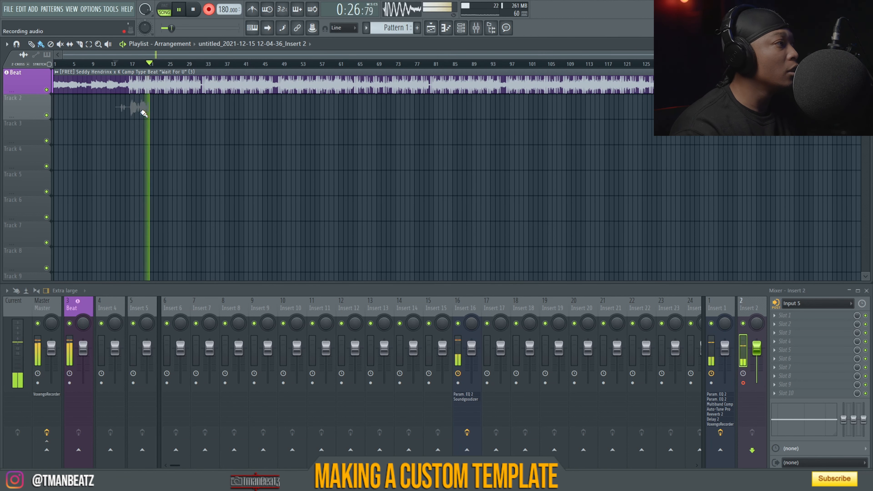
key(space)
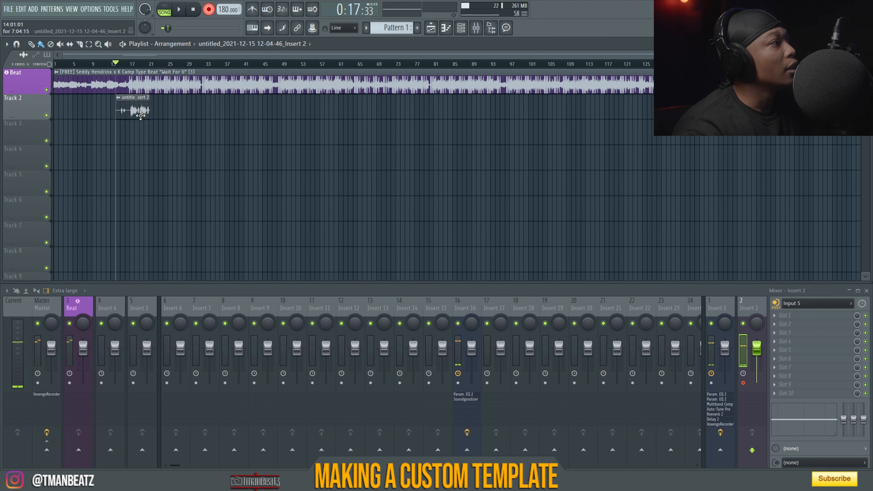
Step: Move the recorded vocal clip from Track 2 down to Track 3 in the playlist
drag(141, 115, 141, 141)
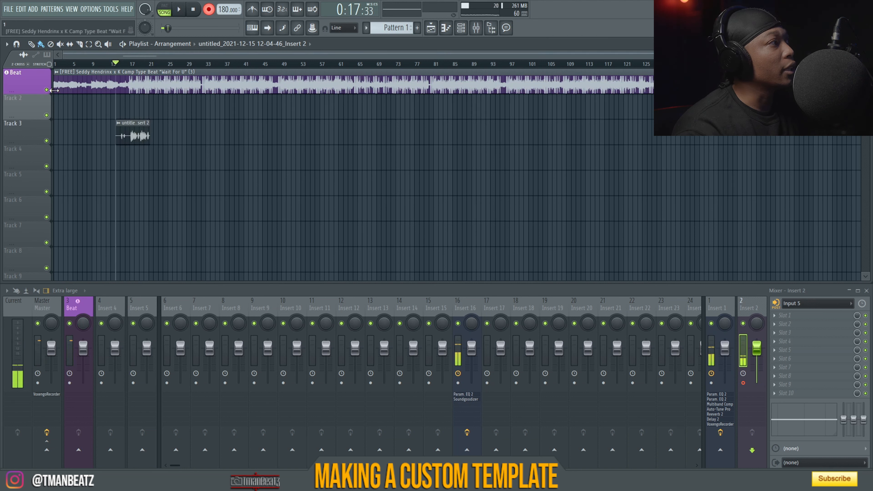
drag(136, 136, 134, 109)
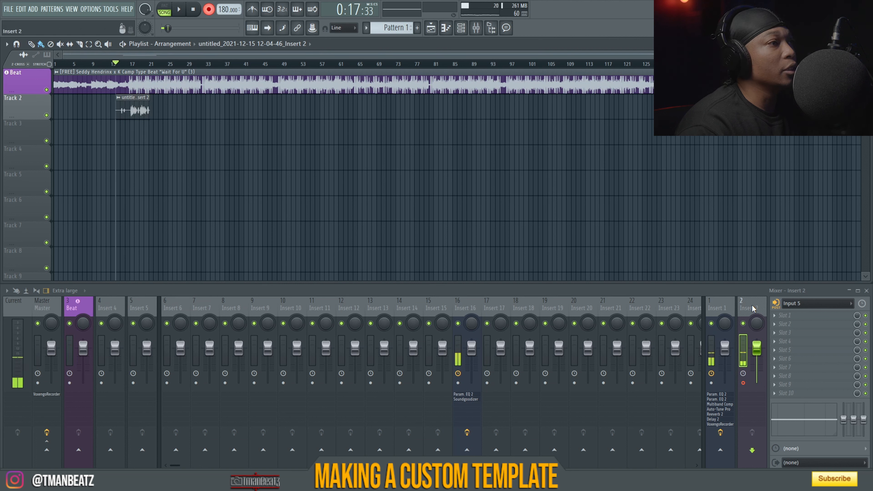
drag(134, 110, 138, 142)
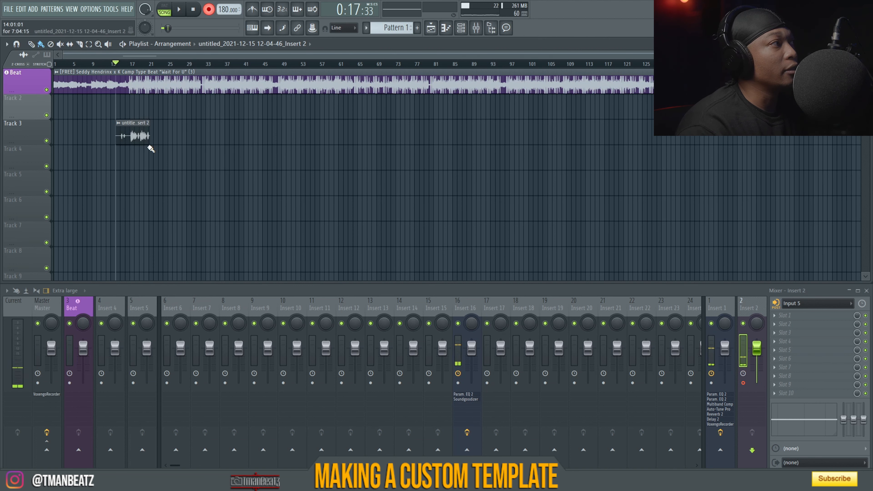
Step: Route the recorded clip's channel to mixer track 4 and close its settings
double_click(134, 135)
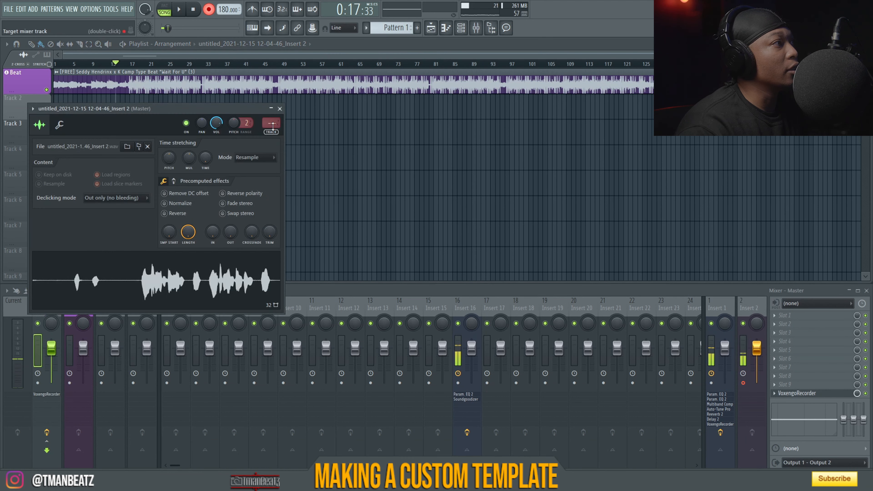
drag(270, 125, 271, 117)
click(280, 108)
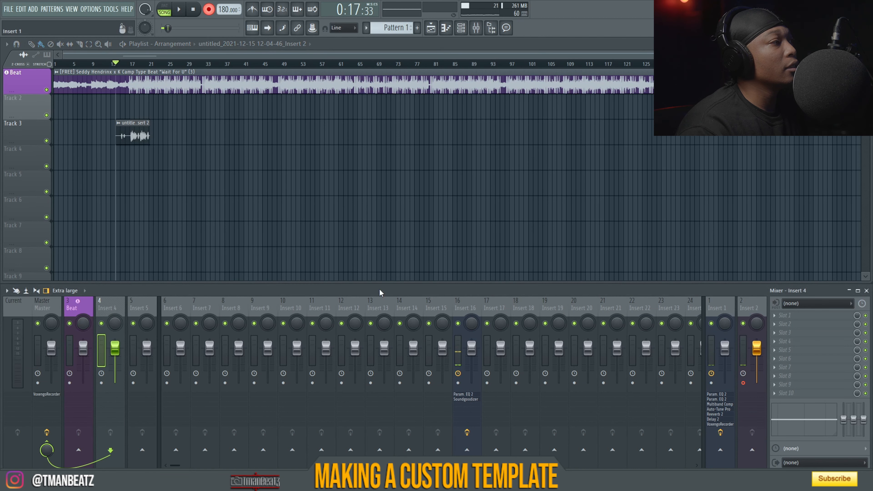
Step: Load Maximus in slot 1 of Insert 4 and apply its De-esser narrow-band preset
click(776, 320)
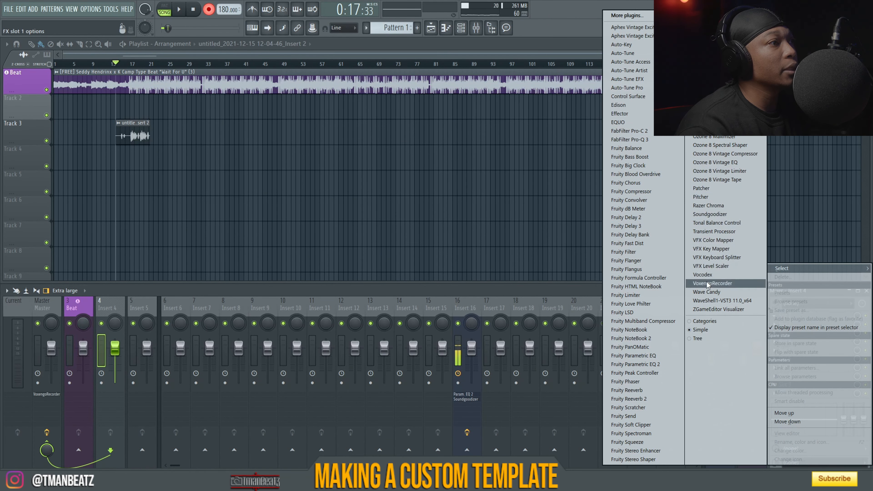
click(702, 67)
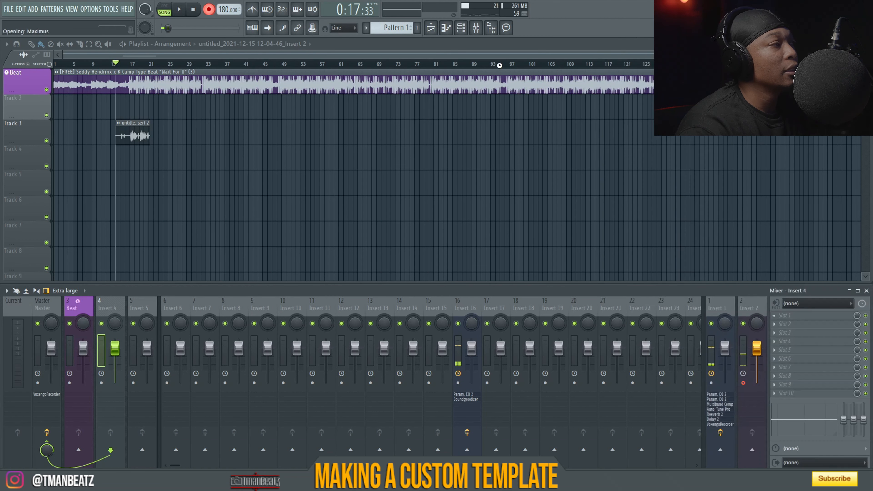
click(203, 94)
mouse_move(223, 128)
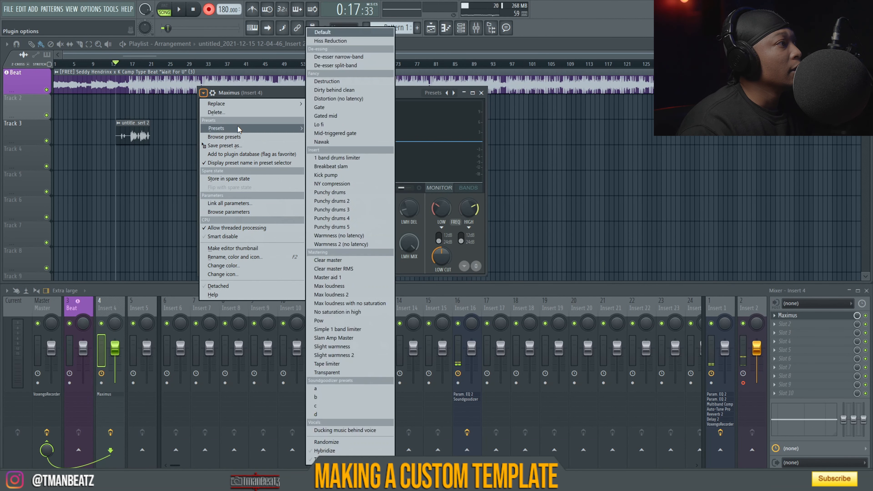
click(348, 57)
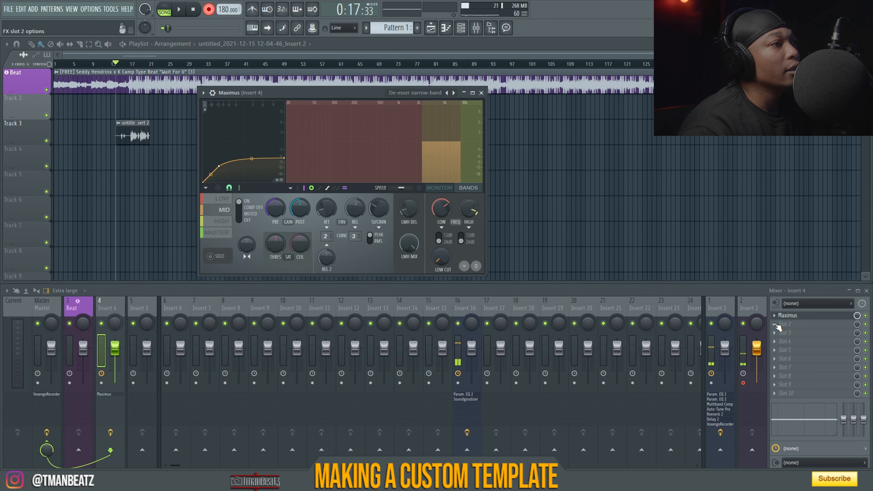
Step: Add Fruity Parametric EQ 2 to slot 2 of Insert 4
click(777, 326)
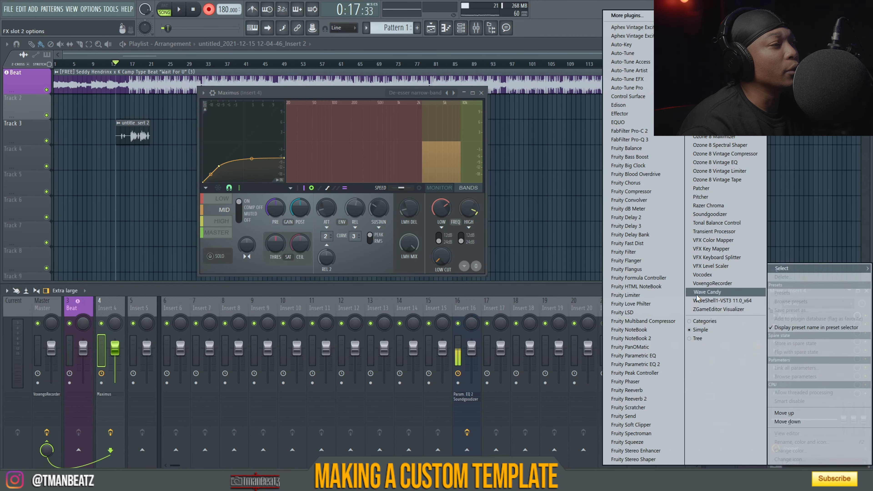
click(664, 364)
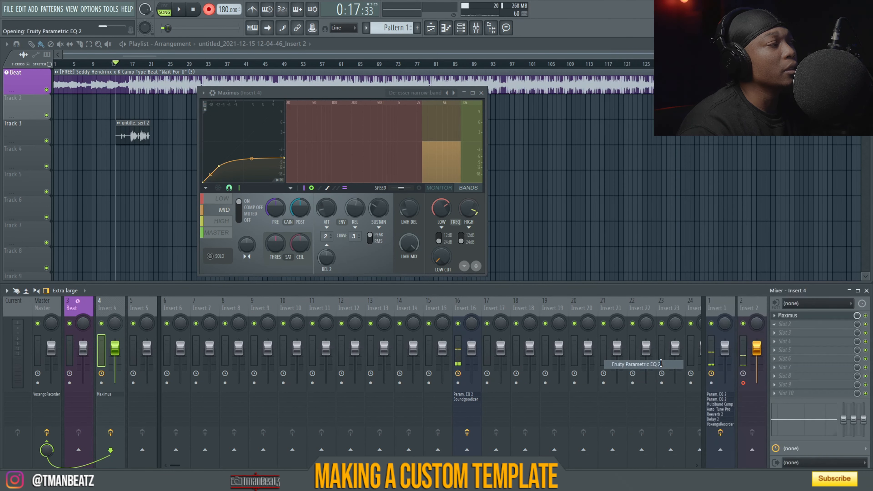
drag(137, 111, 244, 154)
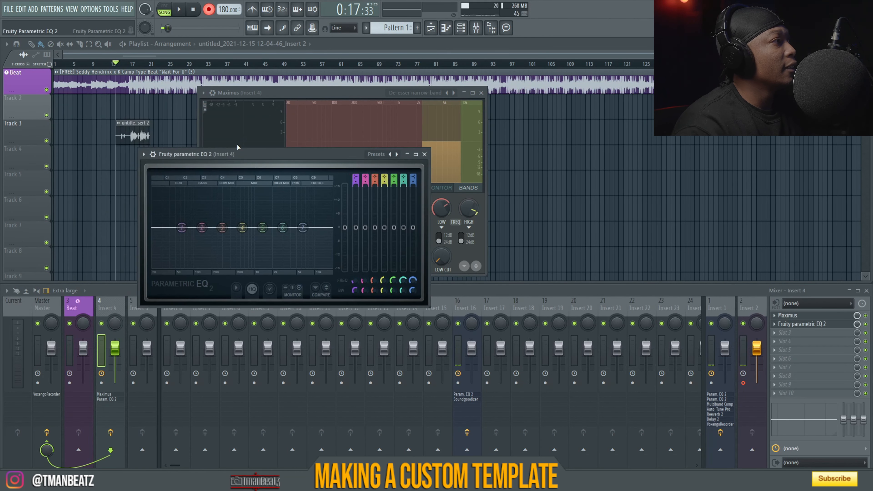
Step: Review Insert 1's effects chain, play the vocal take over the beat from about bar 15 and reselect Insert 4
click(125, 64)
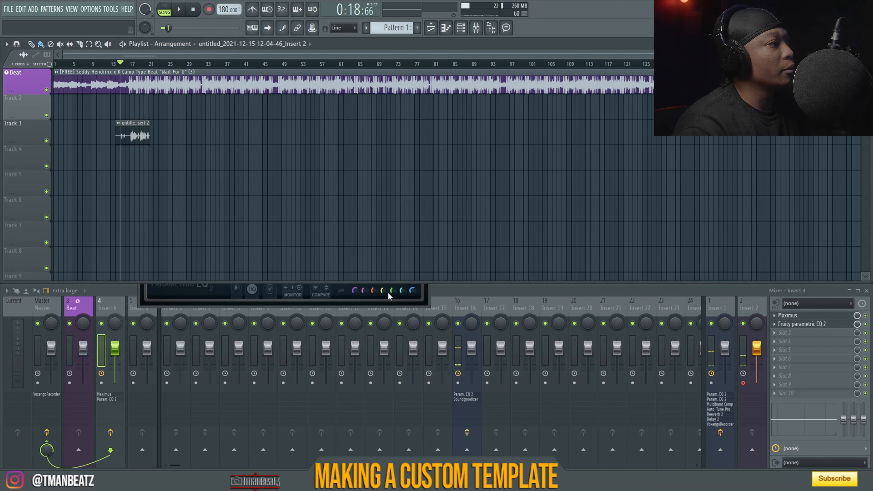
click(717, 307)
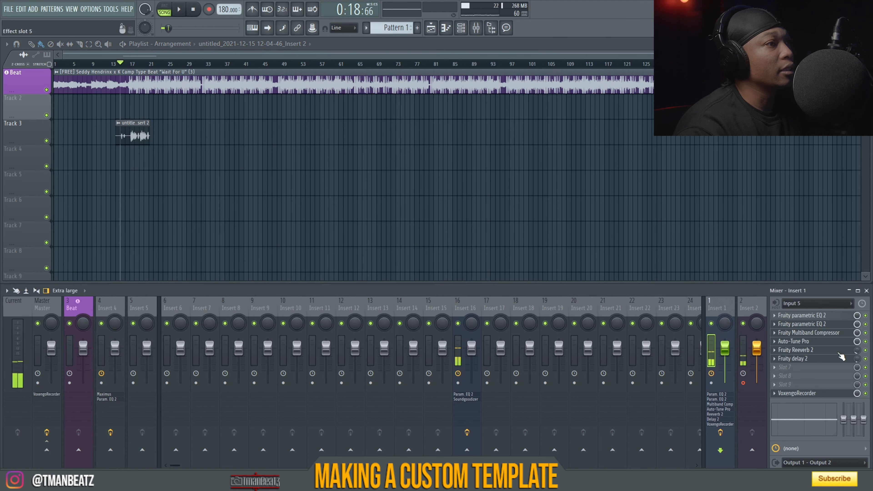
key(space)
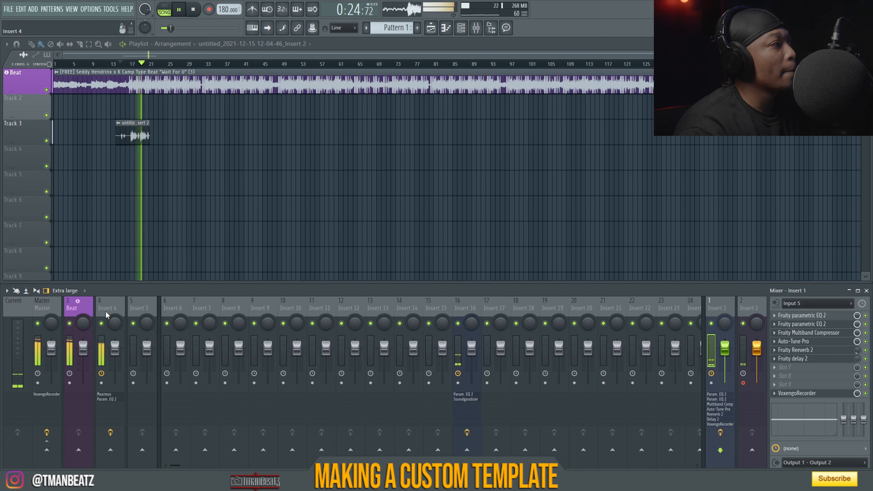
click(105, 330)
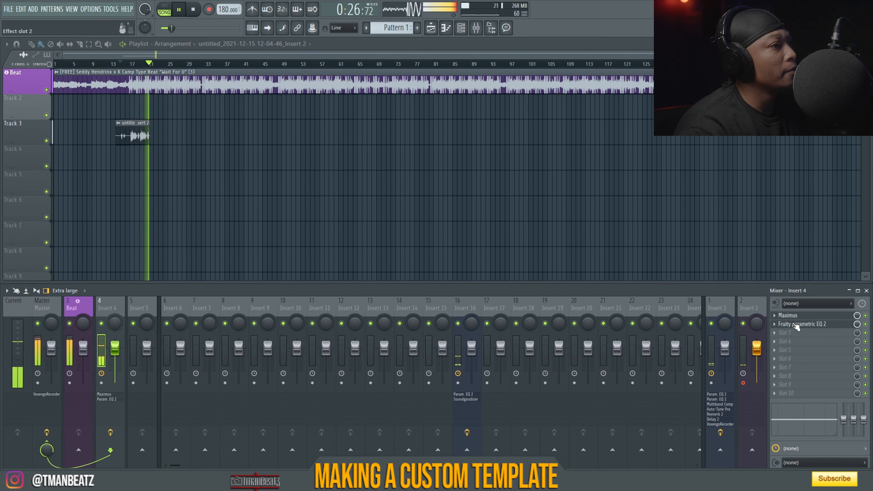
key(space)
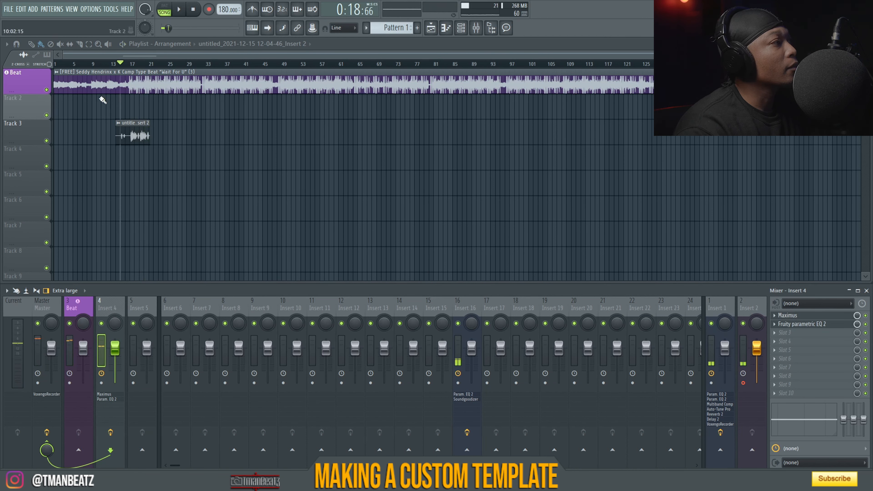
Step: Make band 1 of Insert 4's EQ a high pass and raise its cutoff to roughly band 2's frequency
scroll(136, 67, up, 4)
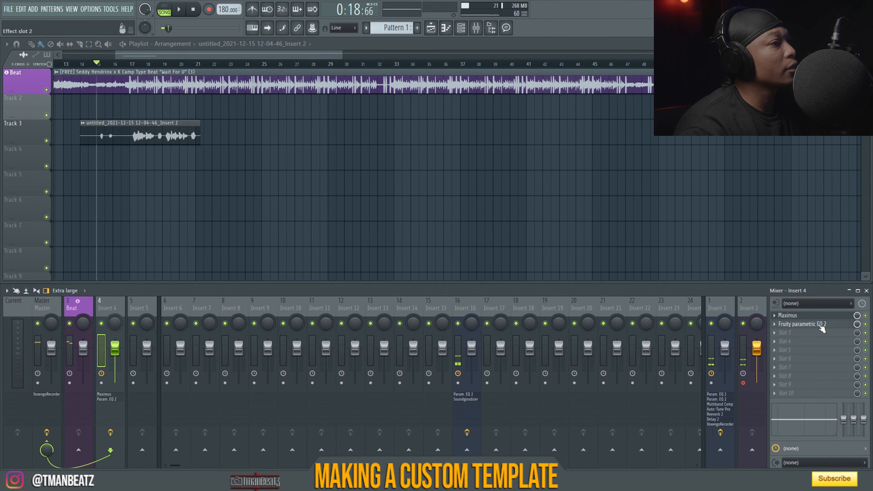
click(819, 324)
drag(182, 228, 184, 237)
right_click(184, 237)
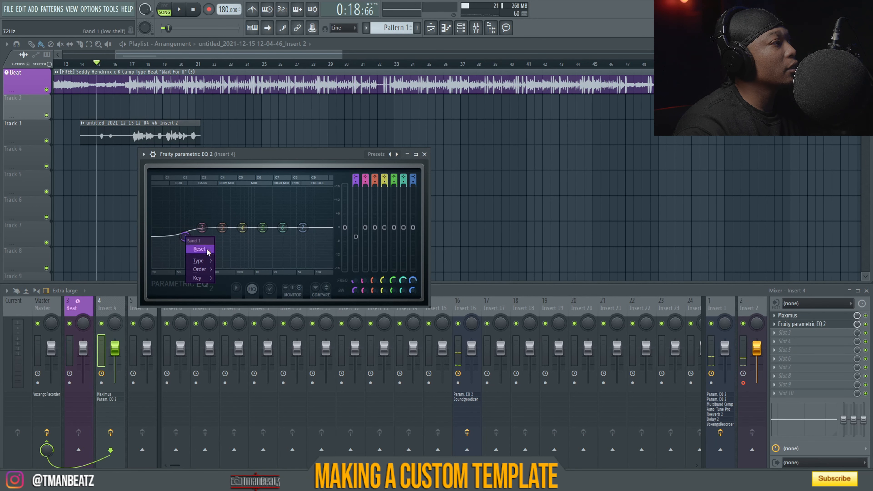
mouse_move(201, 261)
click(233, 286)
drag(185, 228, 199, 229)
Step: Place the playhead around bar 16 and mute the Beat mixer track so the vocal take can be heard alone
click(122, 65)
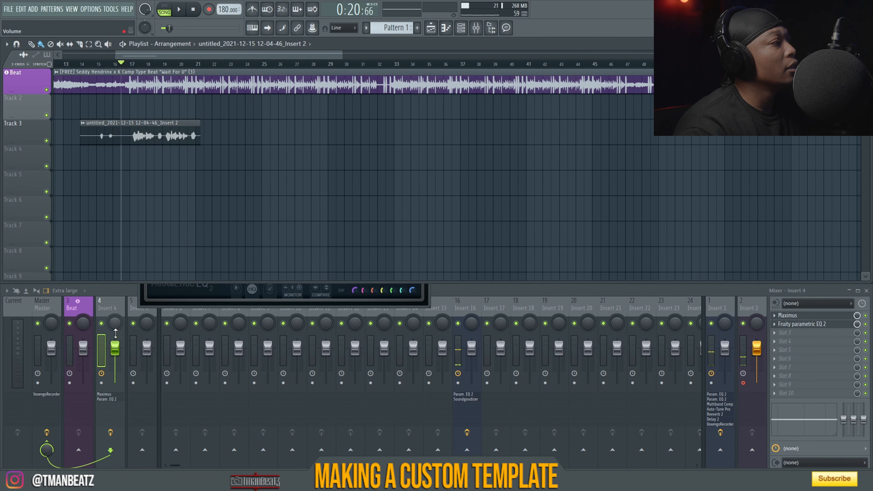
right_click(102, 324)
right_click(101, 324)
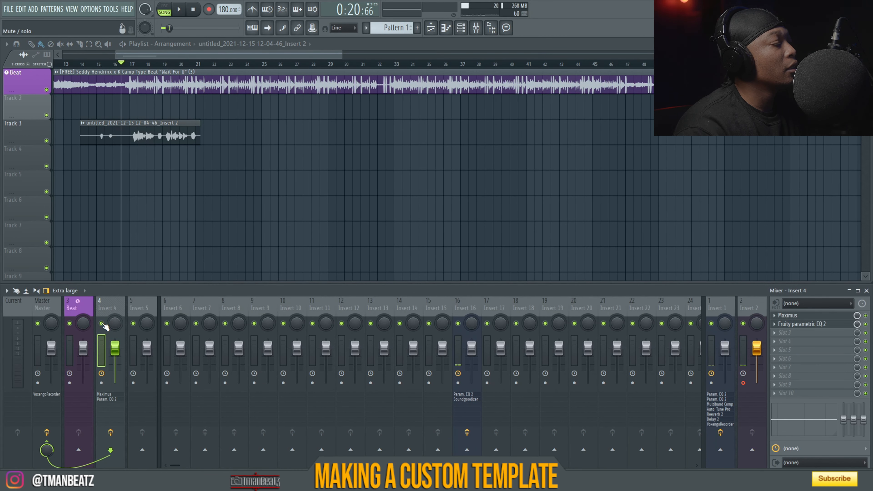
key(space)
key(space)
click(73, 323)
Step: During playback, dip EQ band 3, shift band 7 higher and cut band 6 by about 3.9 dB at 6731 Hz with 20% width
key(space)
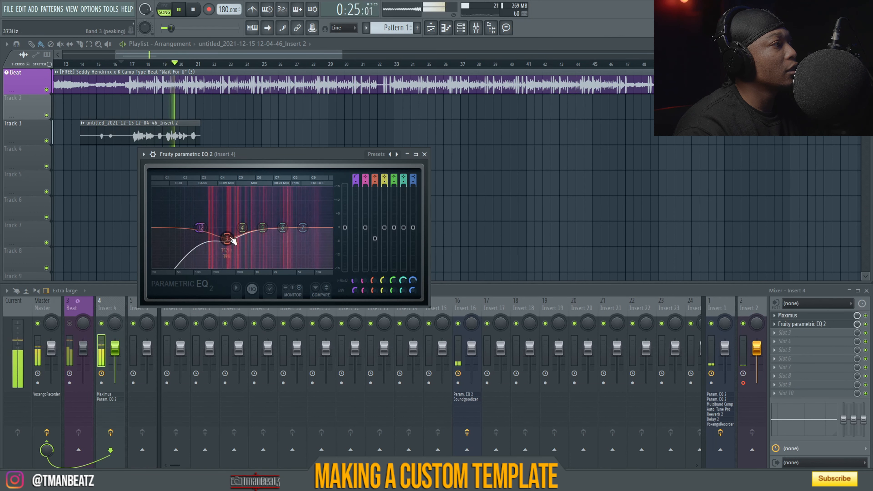
mouse_move(263, 228)
mouse_down()
mouse_move(317, 232)
mouse_move(296, 235)
mouse_move(323, 227)
mouse_up()
key(space)
key(space)
scroll(297, 238, down, 10)
drag(297, 235, 301, 235)
key(space)
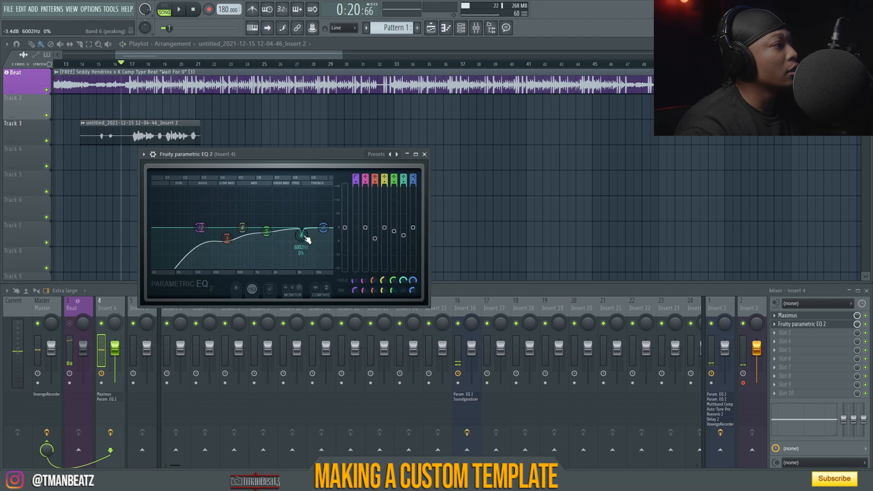
key(space)
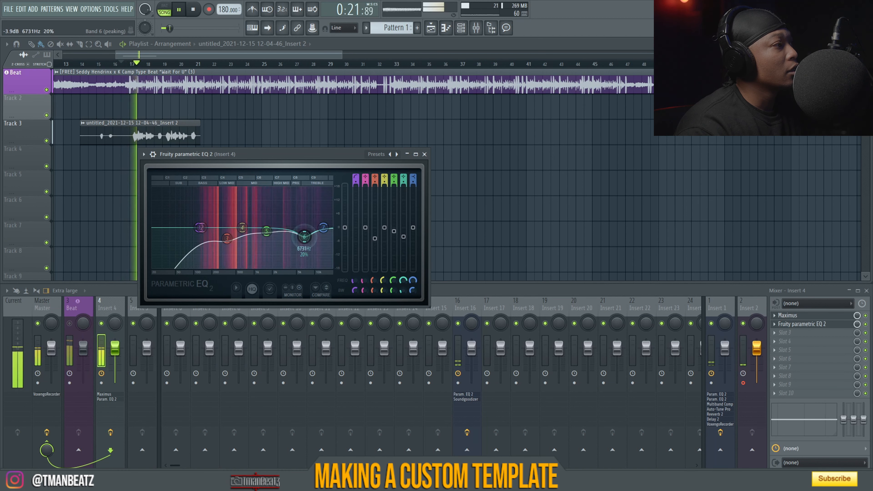
Step: Lower EQ band 5 to about -3.7 dB at 1559 Hz, stop playback and close the EQ
drag(268, 231, 268, 236)
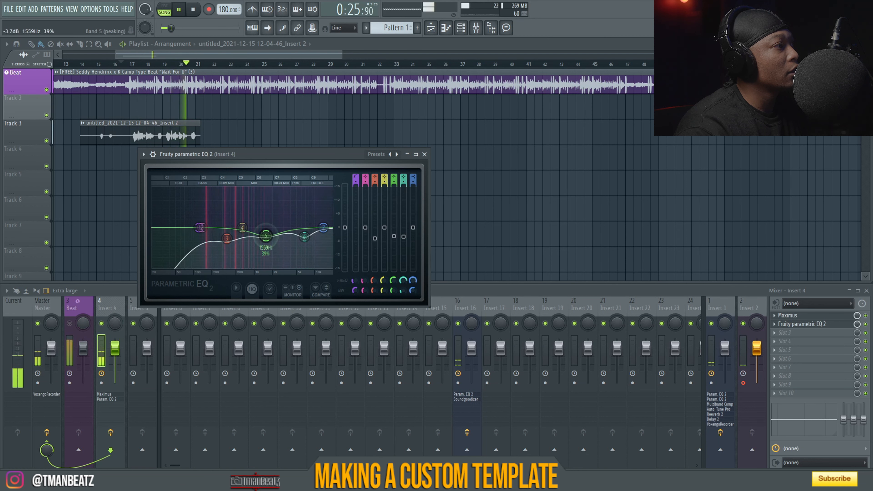
key(space)
click(425, 155)
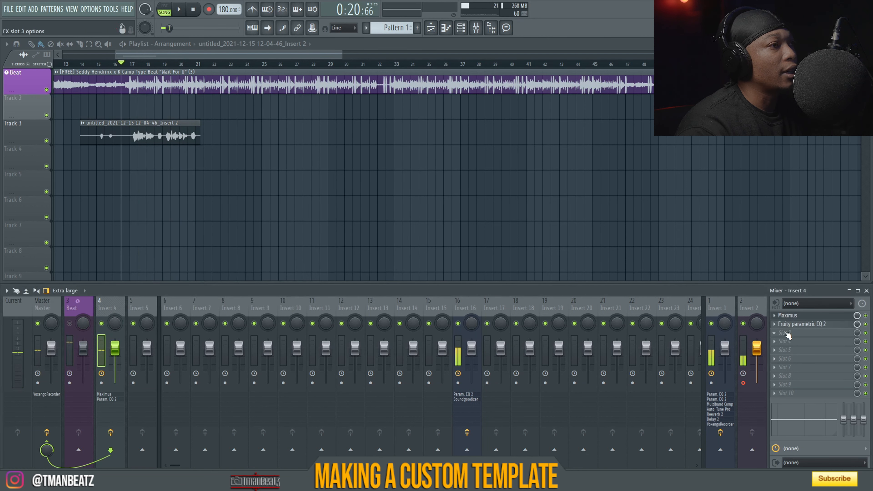
Step: Add Fruity Compressor to slot 3 of Insert 4 and load its Master 1 preset
click(782, 334)
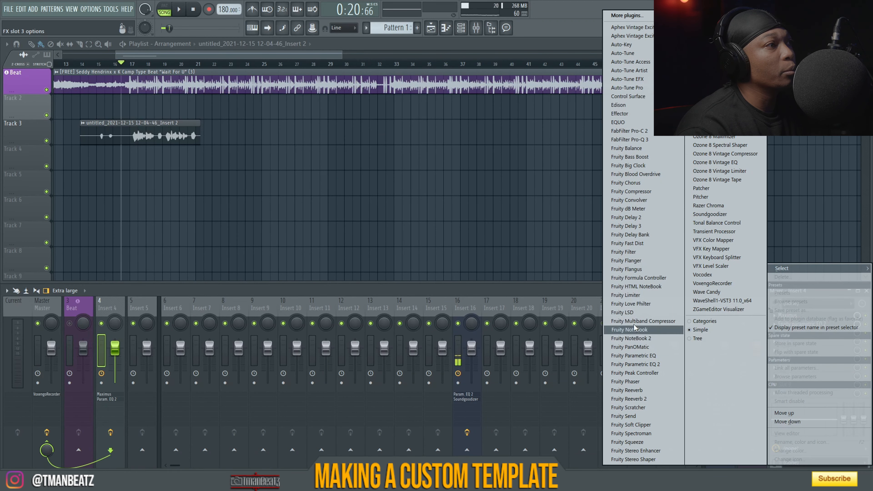
click(636, 192)
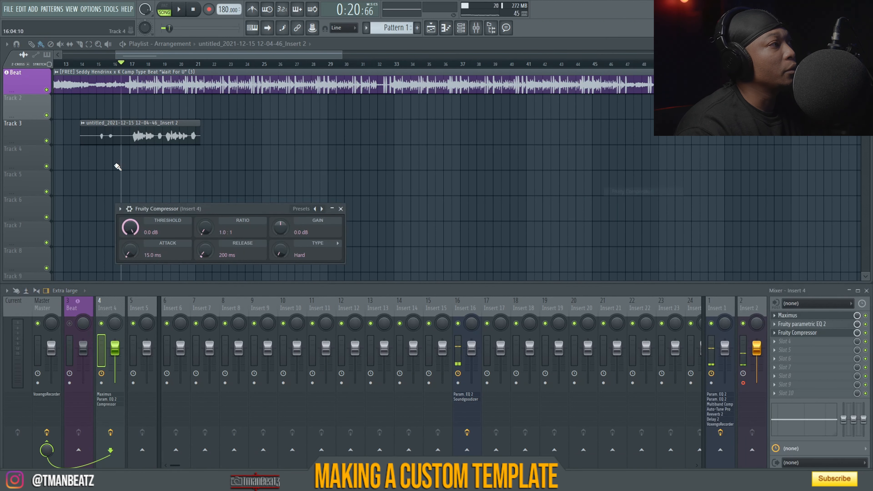
click(120, 210)
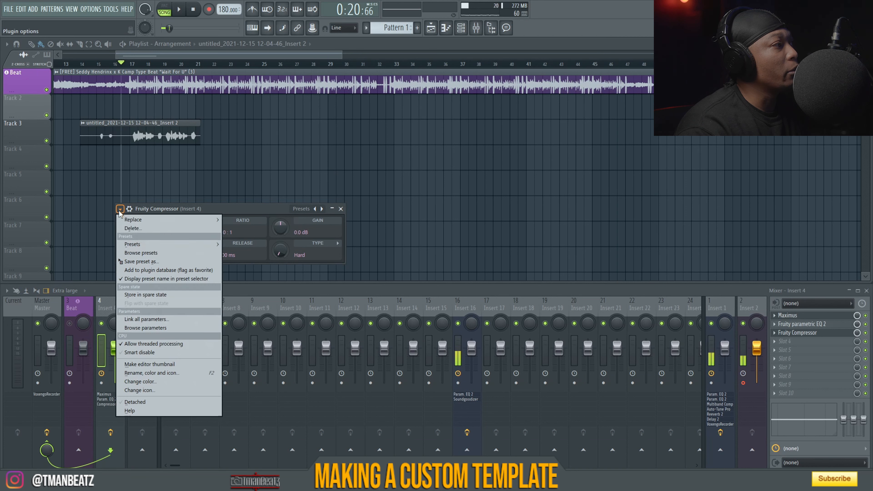
mouse_move(155, 244)
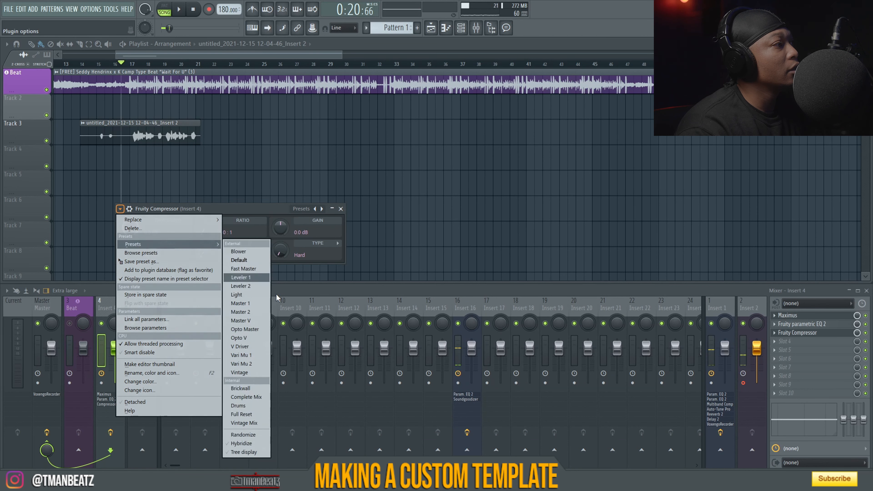
click(254, 303)
Step: Play the vocal take, set the compressor's gain to 2.3 dB, listen again and stop playback
key(space)
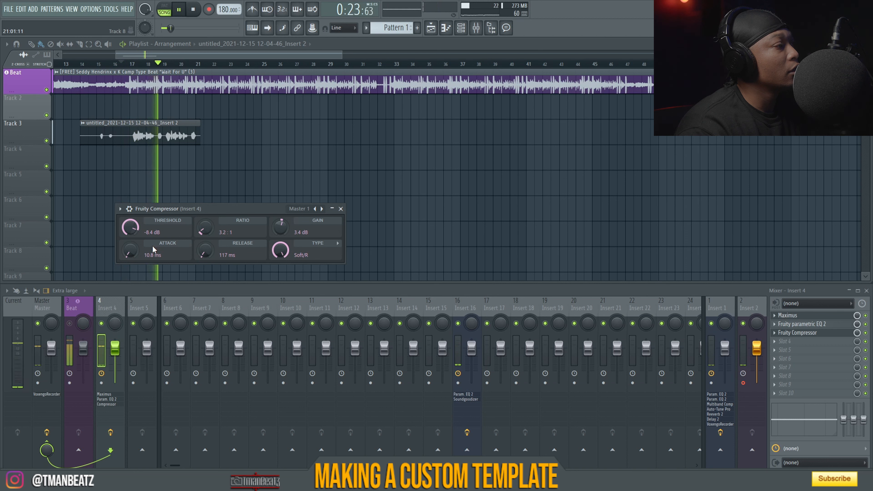
mouse_move(281, 227)
mouse_down()
mouse_move(281, 236)
mouse_move(281, 218)
mouse_move(281, 235)
mouse_up()
key(space)
key(space)
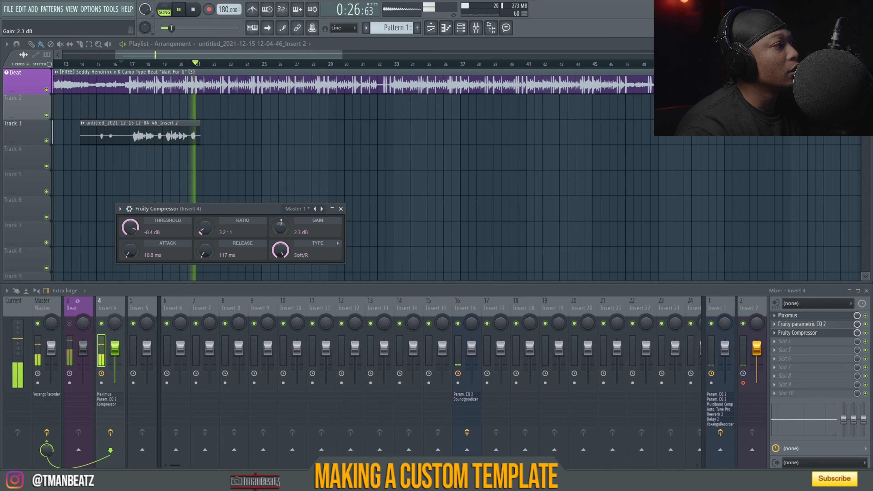
key(space)
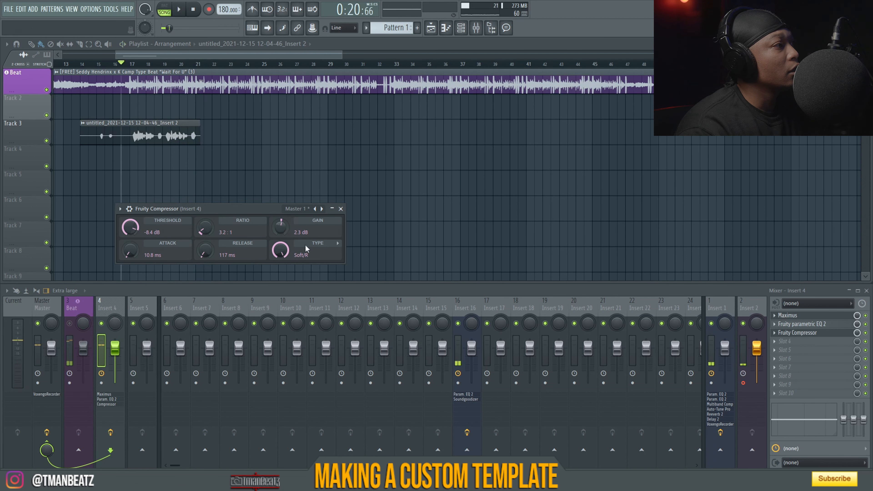
Step: Add Fruity Parametric EQ 2 to slot 4 of Insert 4 and make band 1 a high pass at about 99 Hz
click(780, 342)
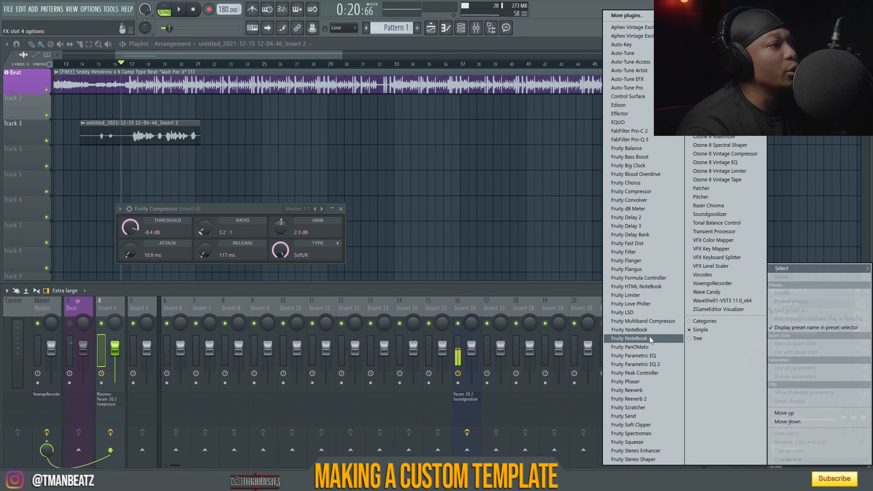
click(636, 364)
right_click(204, 236)
mouse_move(222, 259)
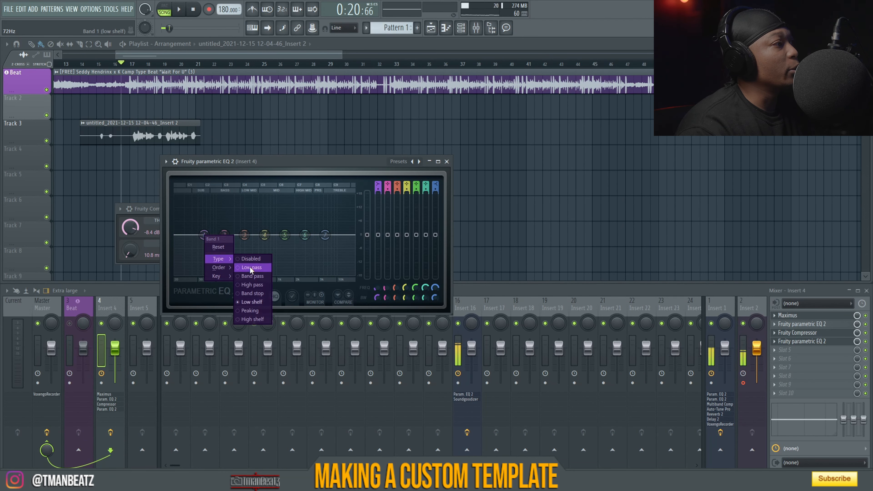
click(253, 285)
drag(204, 235, 216, 235)
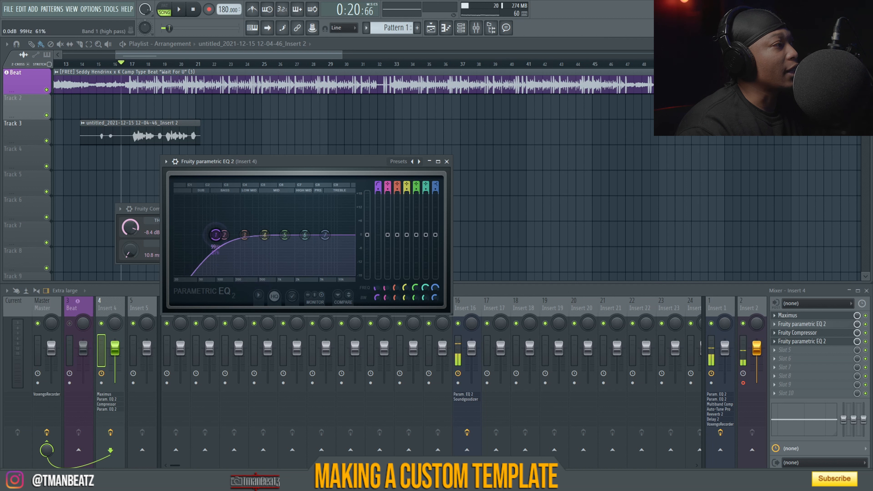
Step: Shape the new EQ during playback by dipping bands 3, 5 and 6, shifting band 7 higher and setting the main level to 1.0 dB
drag(242, 238, 213, 235)
mouse_move(285, 235)
mouse_down()
mouse_move(336, 237)
mouse_move(308, 241)
mouse_move(319, 245)
mouse_move(346, 240)
mouse_move(288, 241)
mouse_up()
key(space)
key(space)
drag(368, 236, 367, 233)
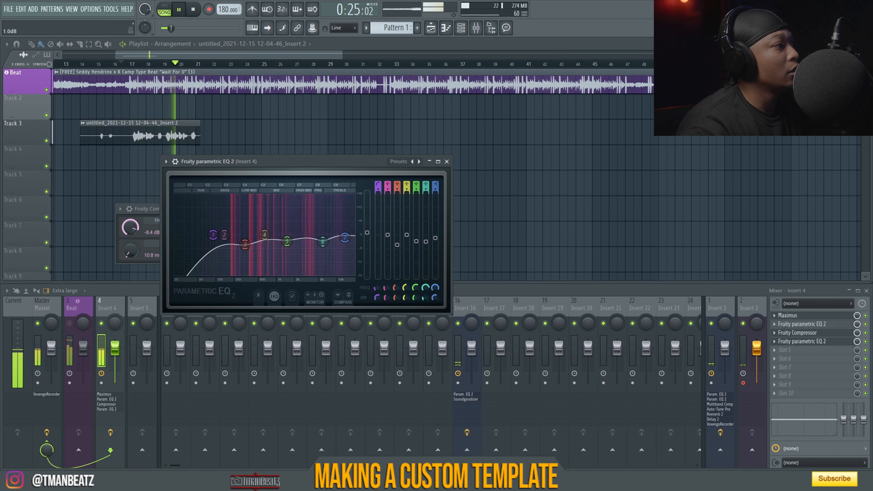
drag(287, 241, 287, 243)
key(space)
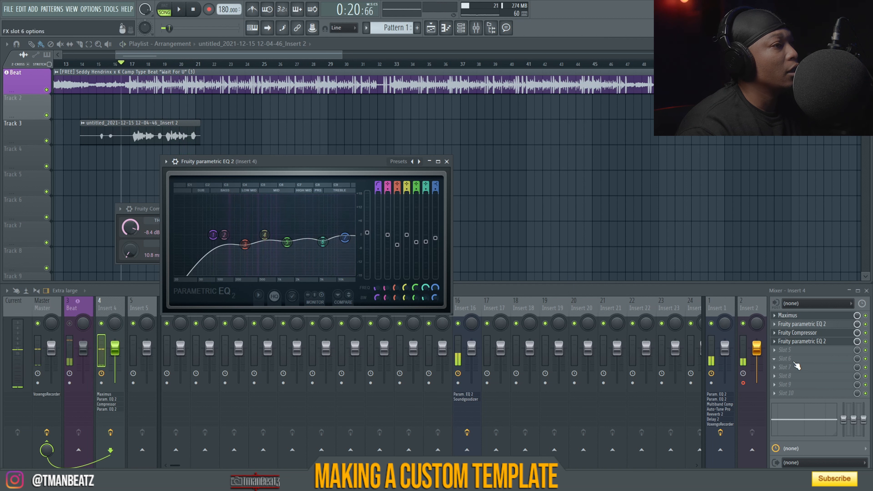
Step: Add Fruity Multiband Compressor to slot 5 of Insert 4 and load its Bright preset
click(776, 351)
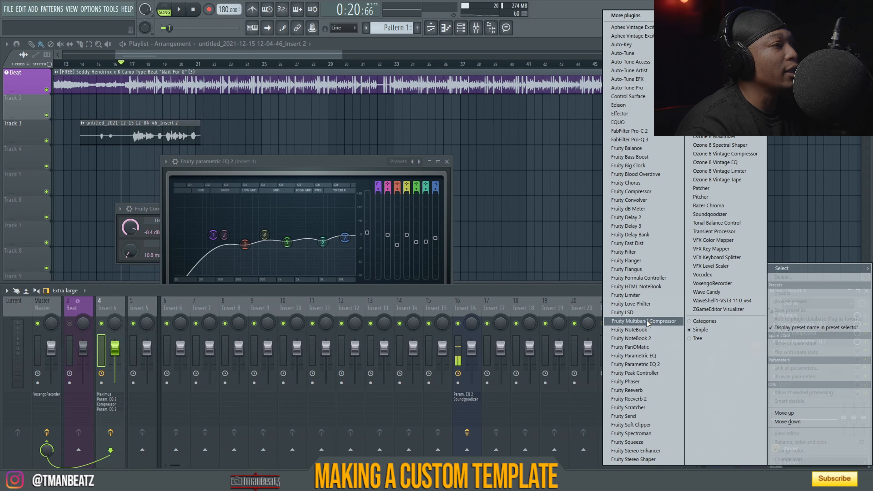
click(644, 321)
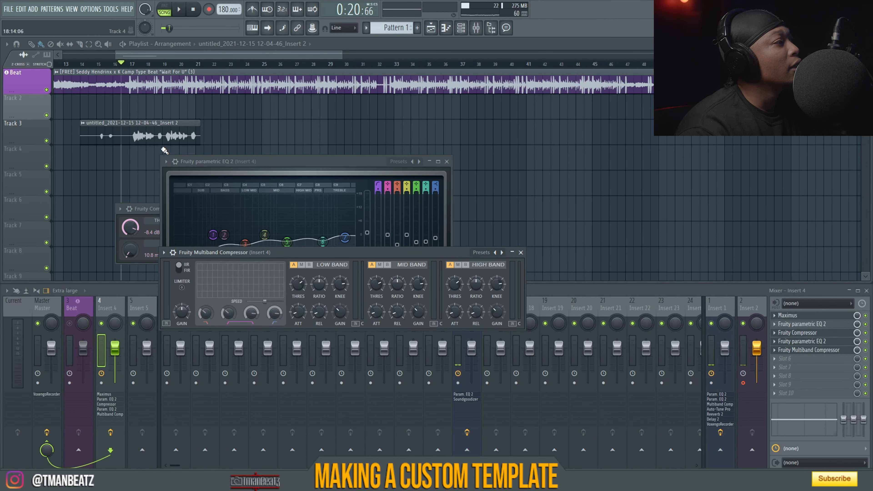
click(164, 253)
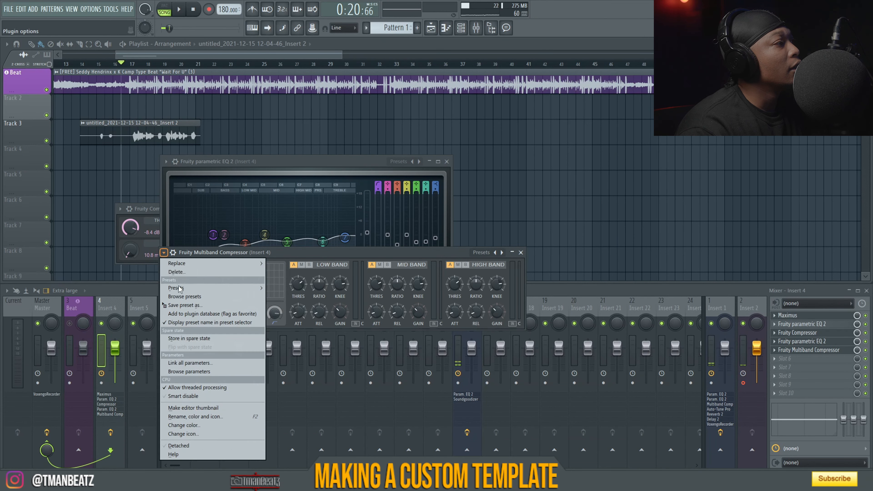
mouse_move(213, 288)
click(292, 188)
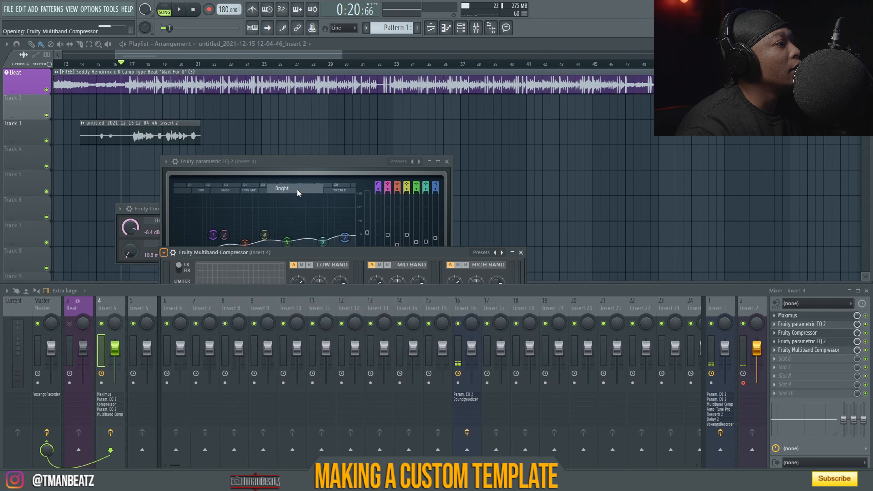
Step: Adjust the multiband compressor's frequency settings while the take plays, setting the high frequency to 5333 Hz, and stop playback
key(space)
drag(204, 313, 203, 318)
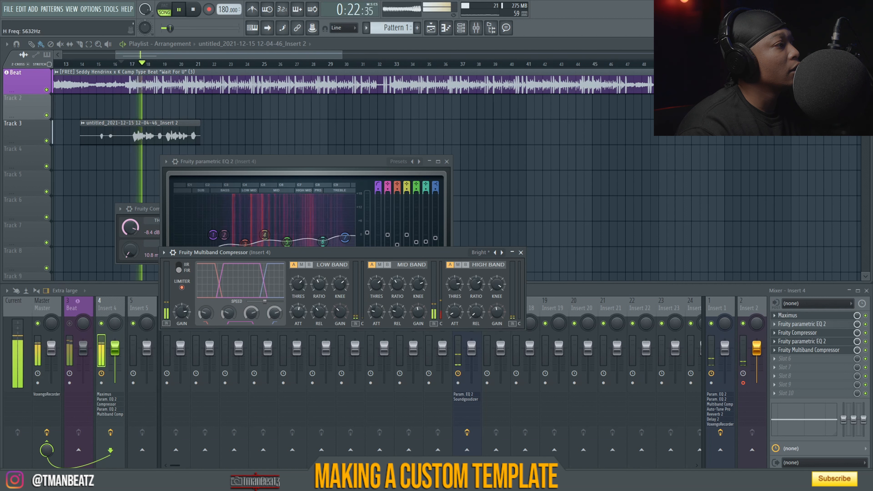
drag(274, 316, 274, 318)
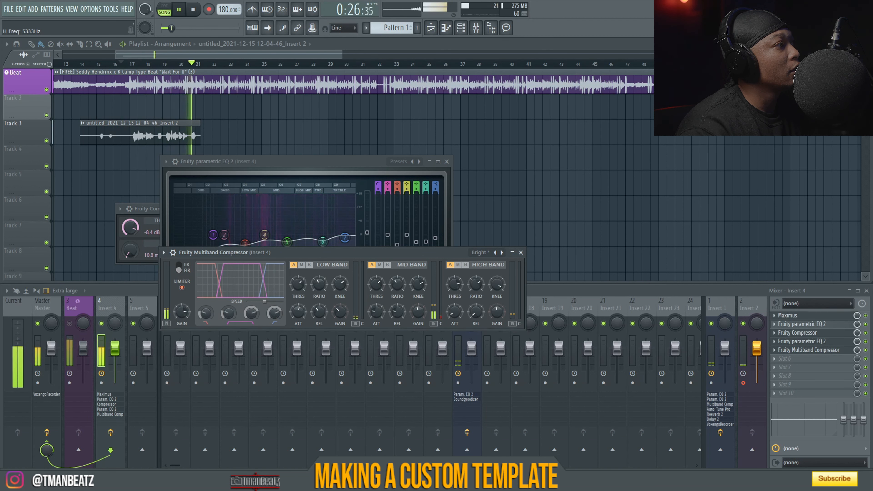
key(space)
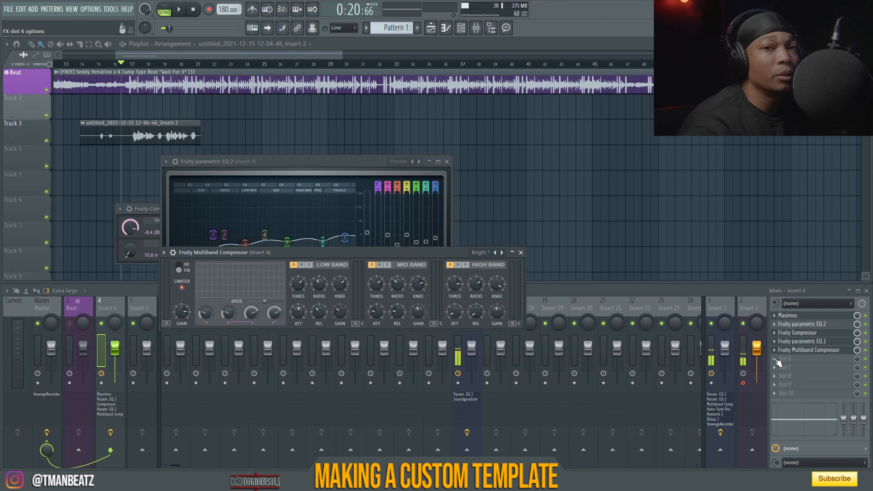
Step: Add another Fruity Parametric EQ 2 to slot 6 and boost its band 1 low shelf by about 2.5 dB at 162 Hz
click(778, 362)
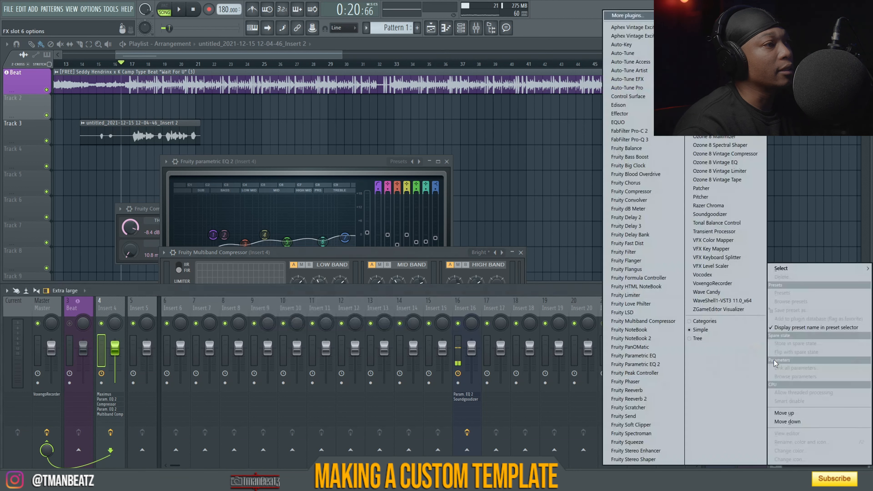
mouse_move(781, 269)
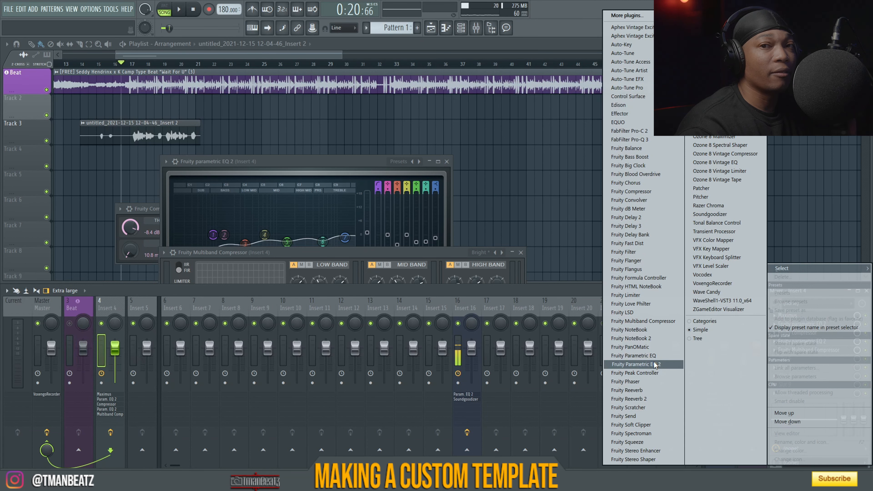
click(636, 364)
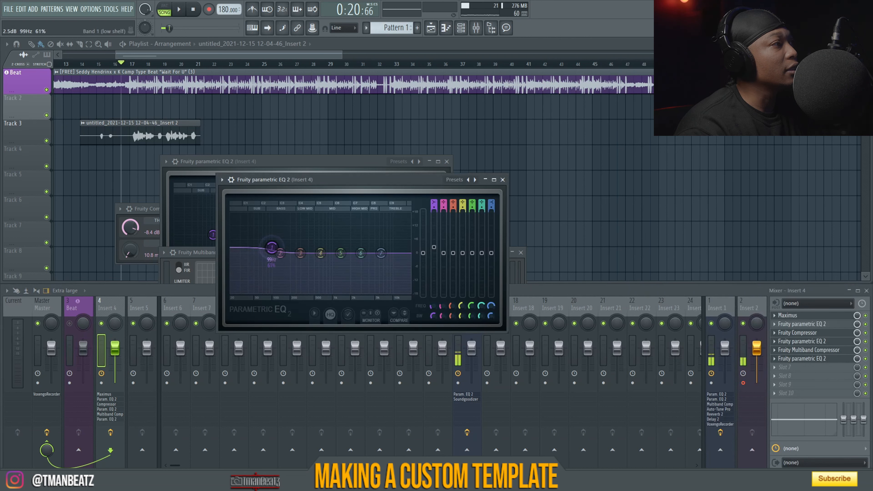
key(space)
drag(274, 247, 285, 248)
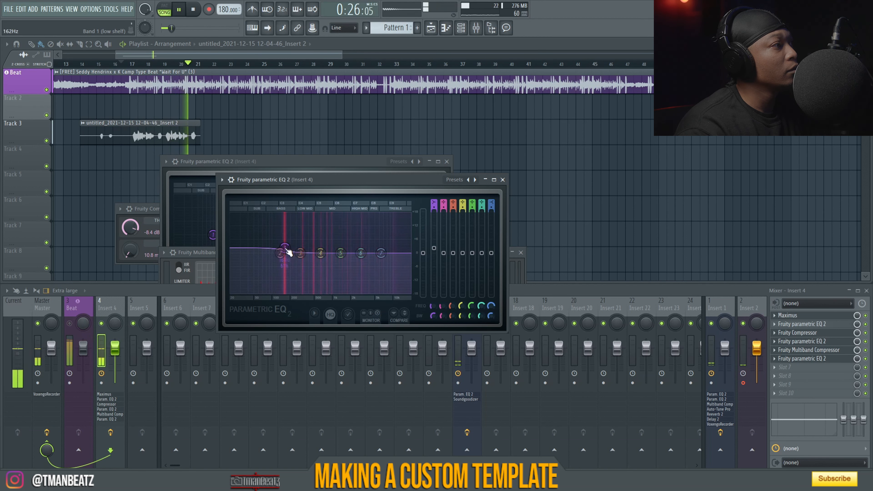
Step: Stop playback and close all open EQ and compressor windows
click(503, 179)
key(space)
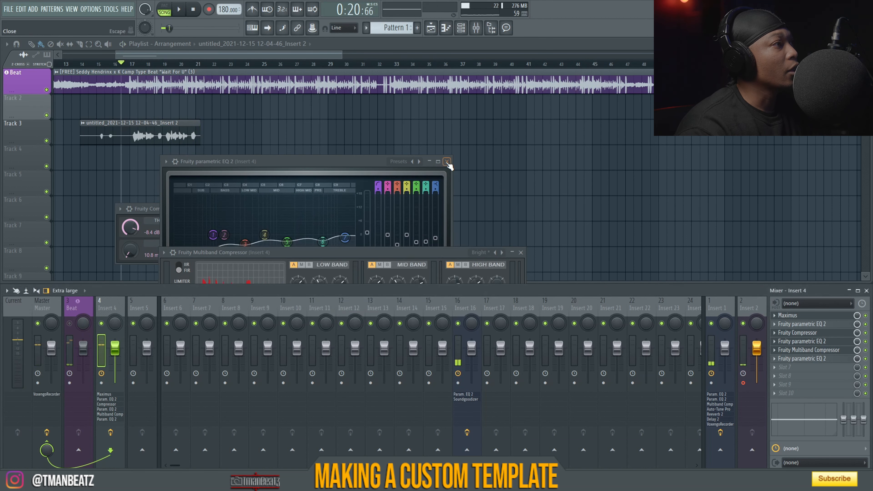
click(447, 161)
click(521, 253)
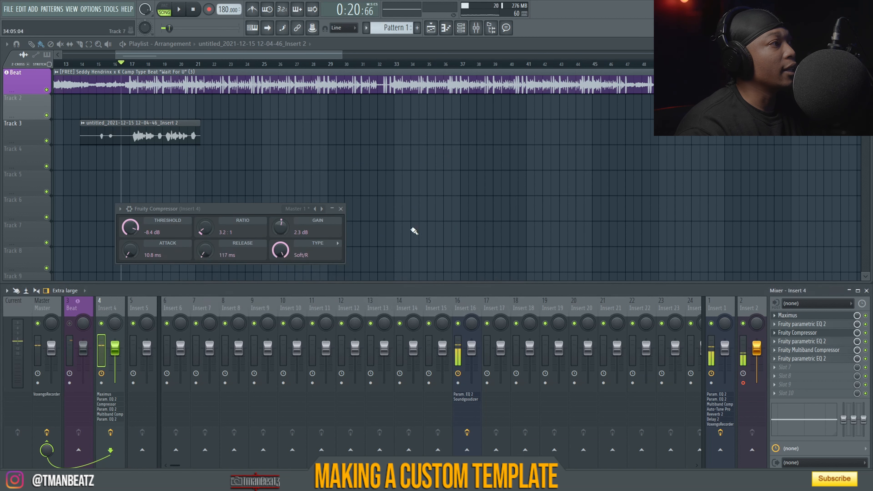
click(341, 209)
Step: Save Insert 4's mixer track state as Template Tutorial in the Mixer presets folder
right_click(110, 316)
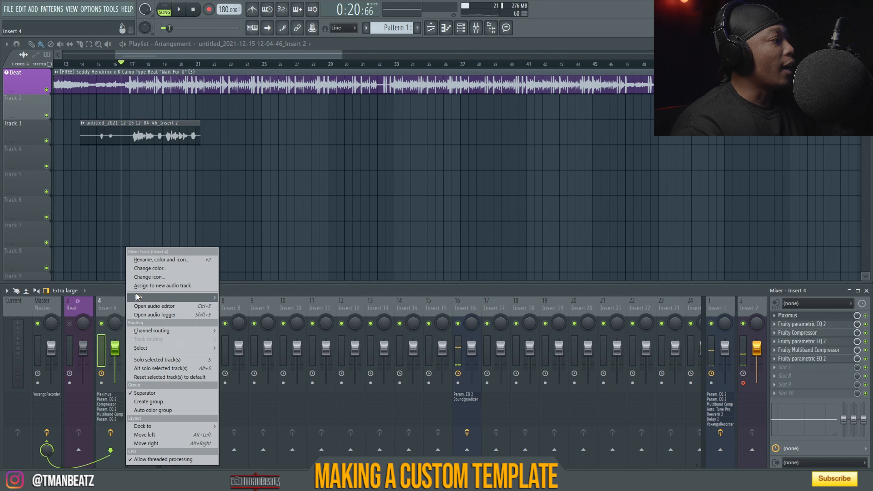
mouse_move(138, 296)
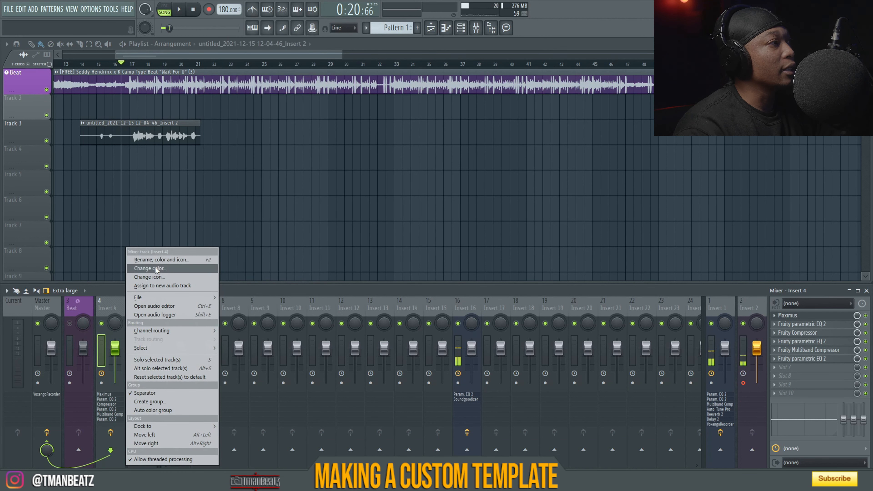
mouse_move(185, 297)
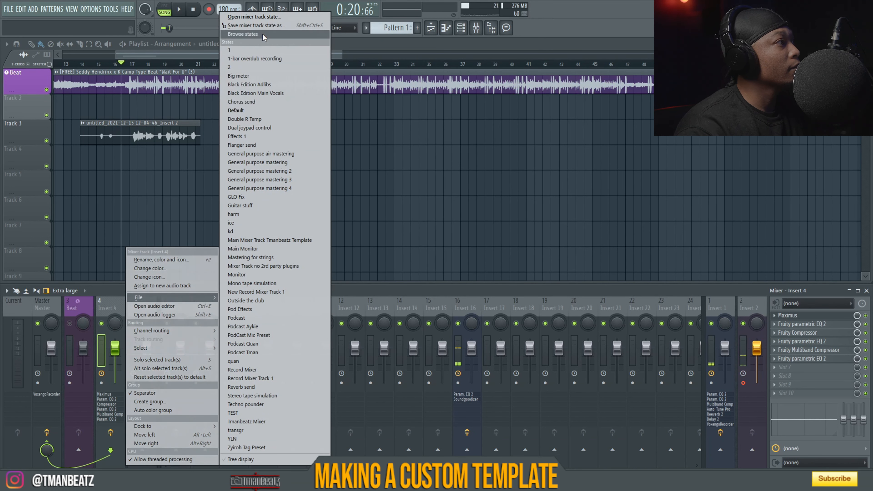
click(257, 25)
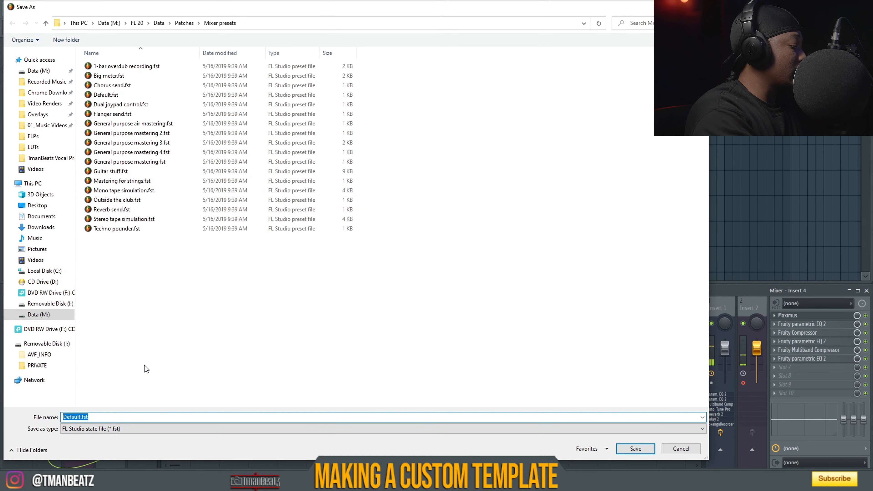
text(Record Tu)
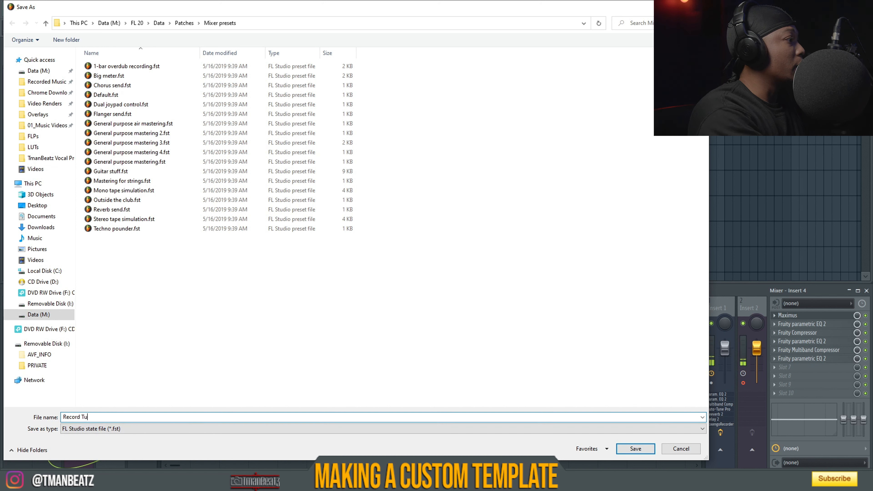
text(Temp)
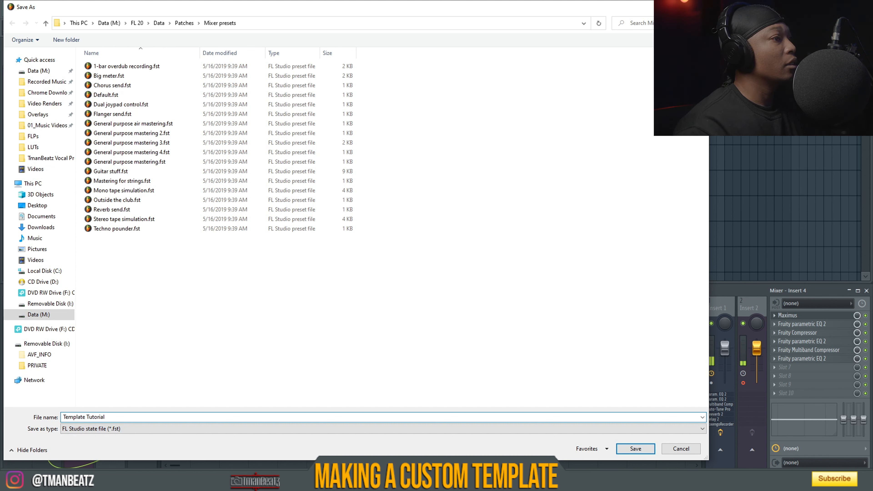
text(late Tutorial)
click(632, 451)
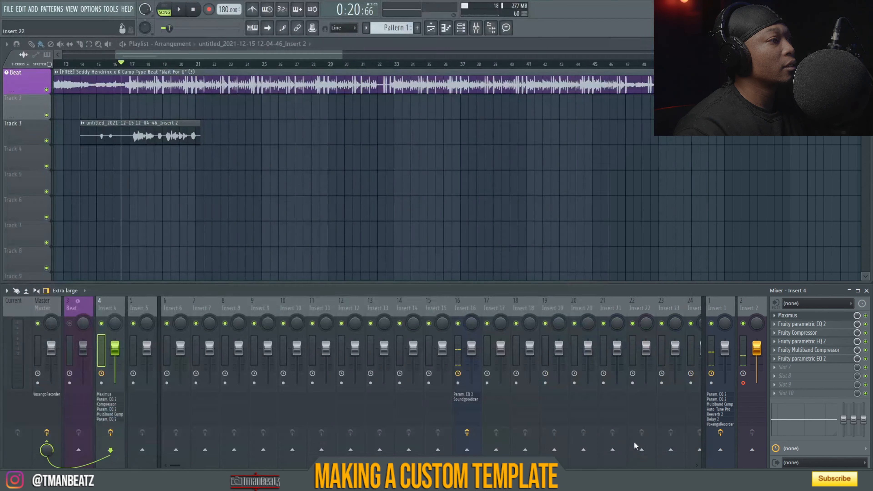
Step: Load the saved Template Tutorial mixer track state onto Insert 2
right_click(750, 312)
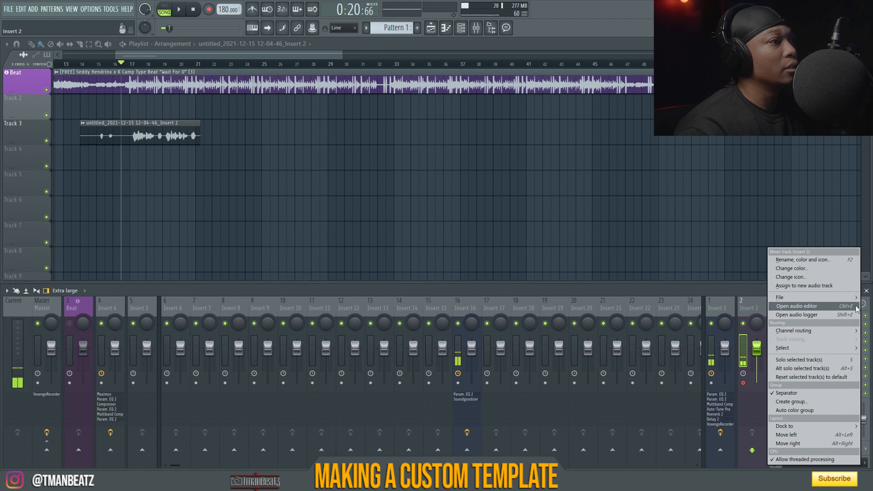
mouse_move(852, 299)
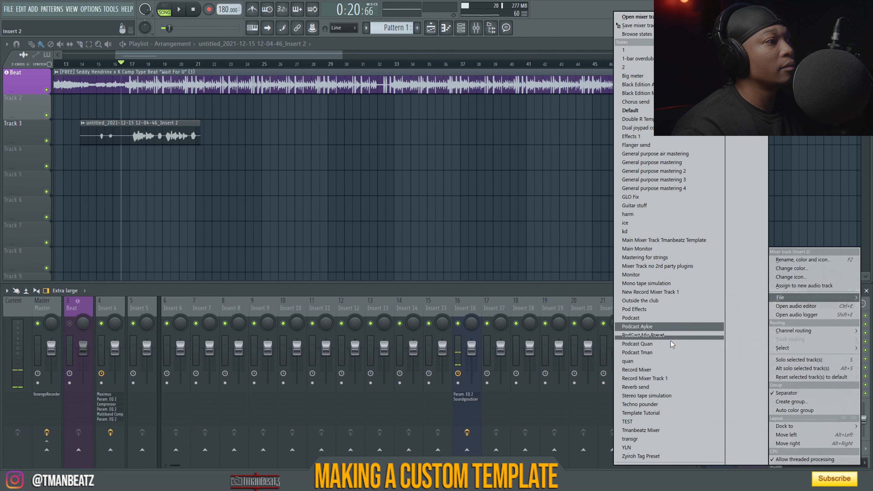
click(643, 413)
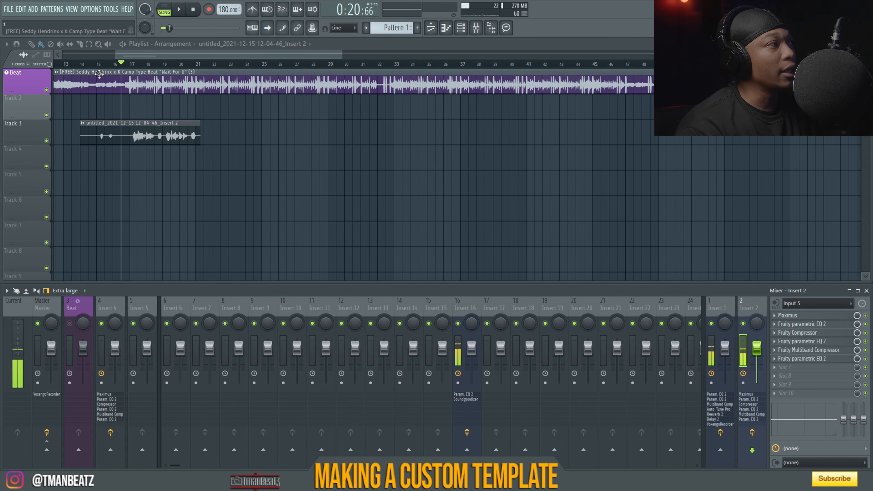
Step: Set the track delay of mixer Insert 2 to 45 ms
right_click(744, 374)
click(768, 383)
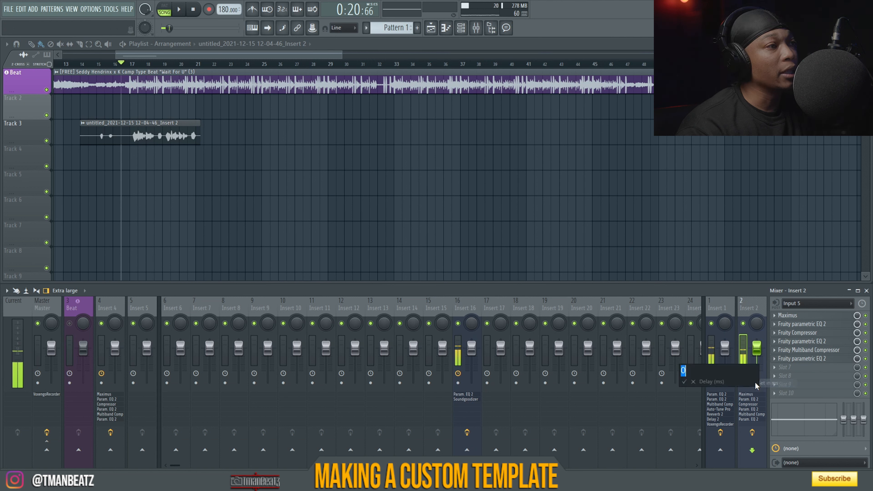
text(4)
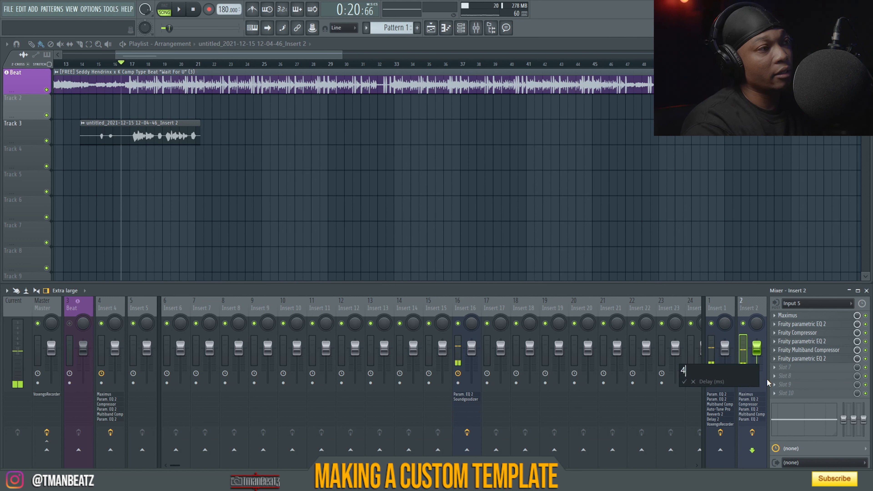
text(5)
key(Return)
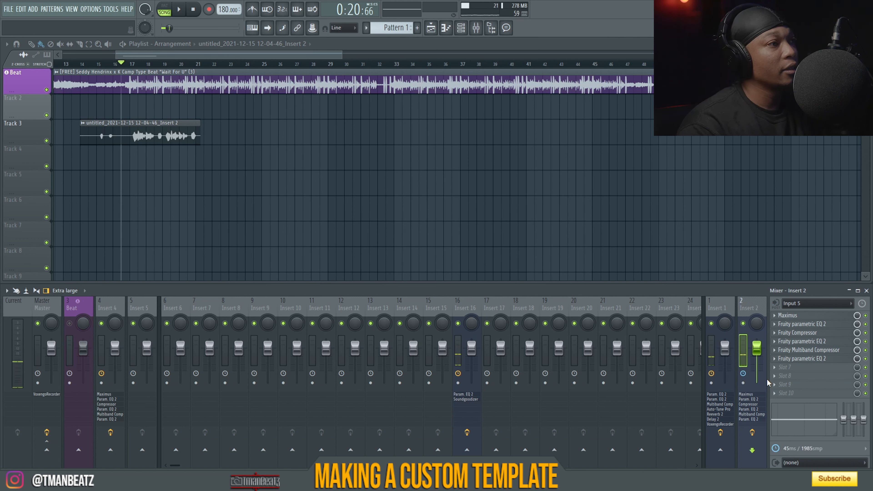
Step: Rename mixer Insert 2 as Record Mixer and give it a light blue color
right_click(750, 311)
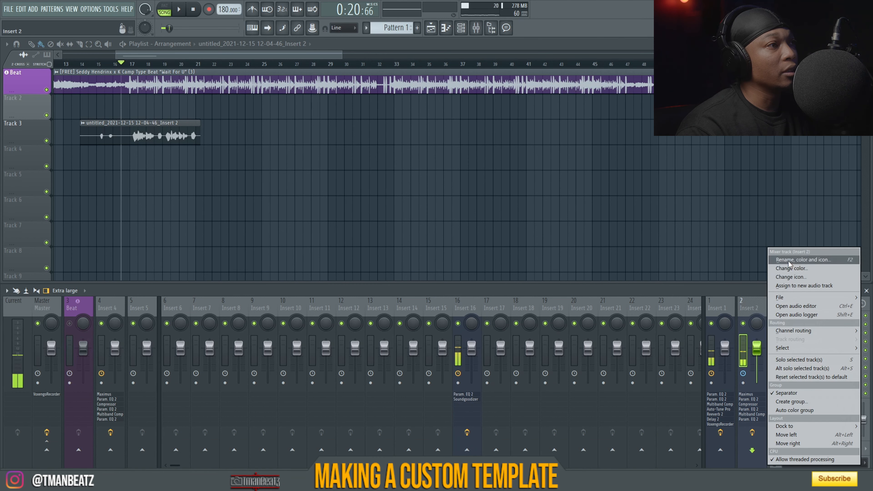
click(796, 261)
text(R)
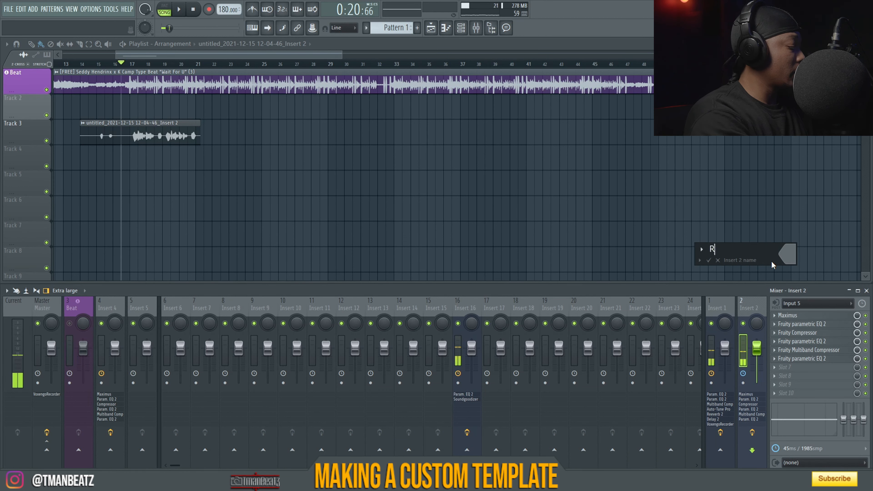
text(ecord Mixer)
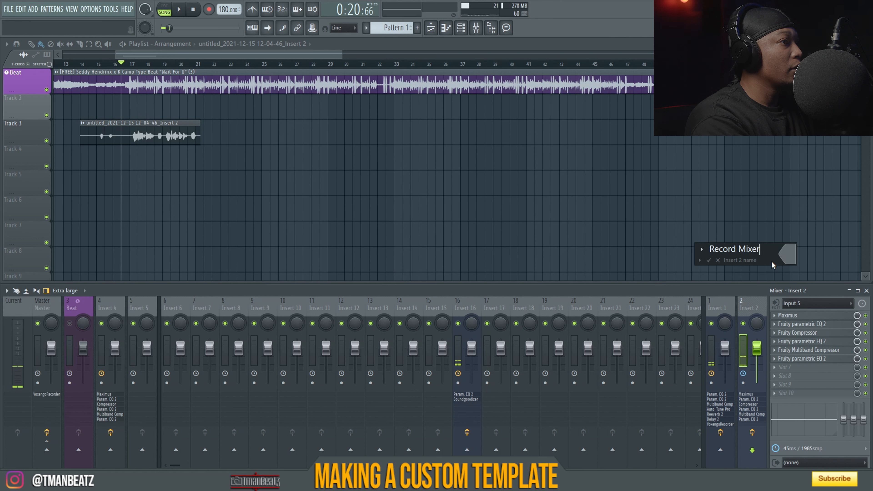
click(790, 255)
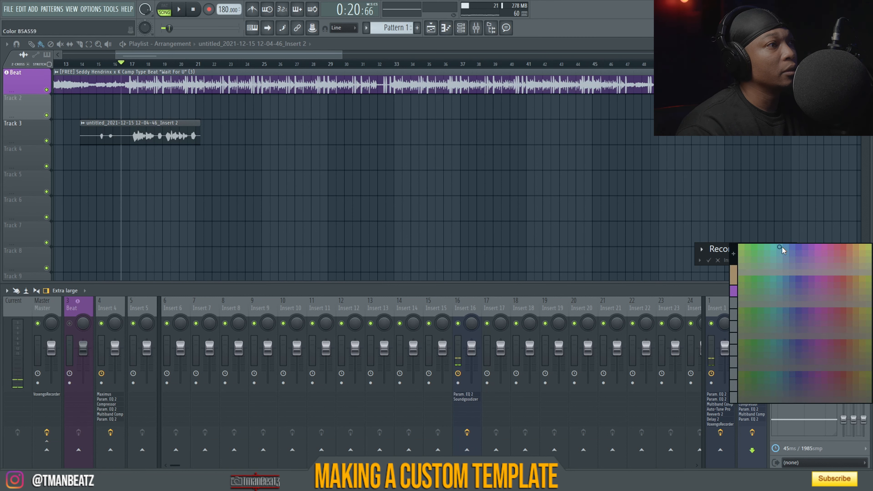
click(782, 248)
key(Return)
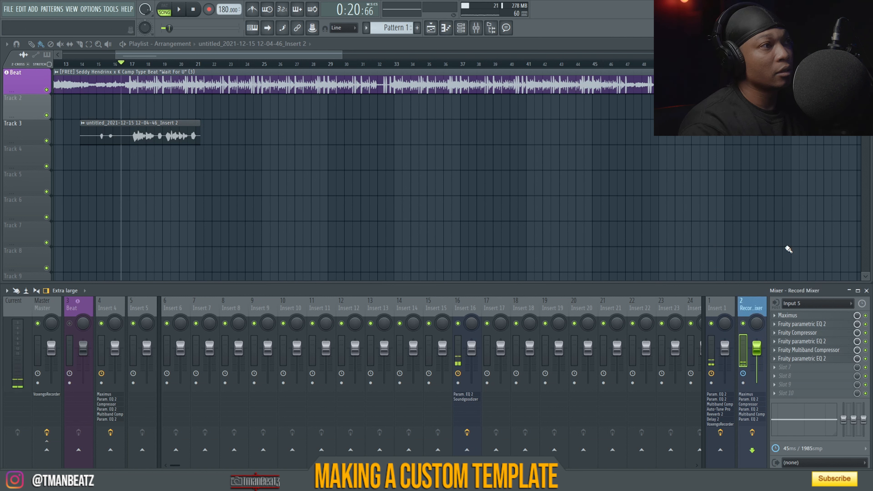
Step: Arm the Record Mixer track for recording and make playlist Track 2 slightly taller
click(743, 383)
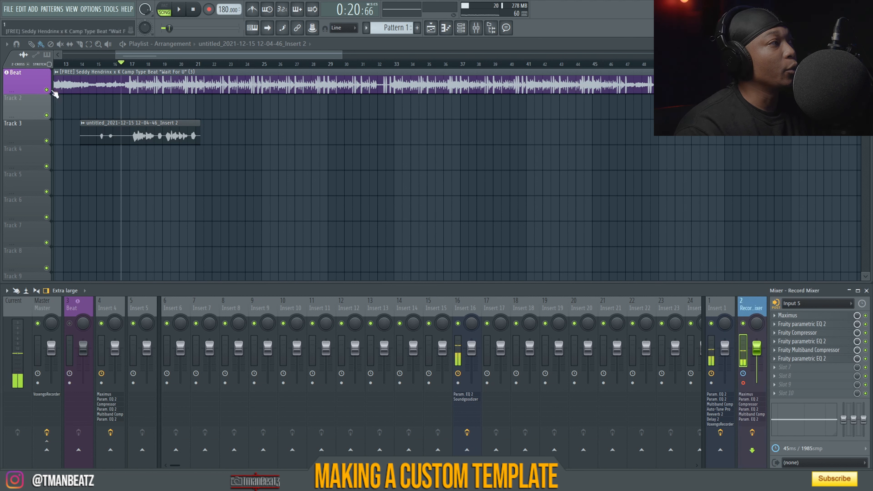
drag(10, 117, 9, 129)
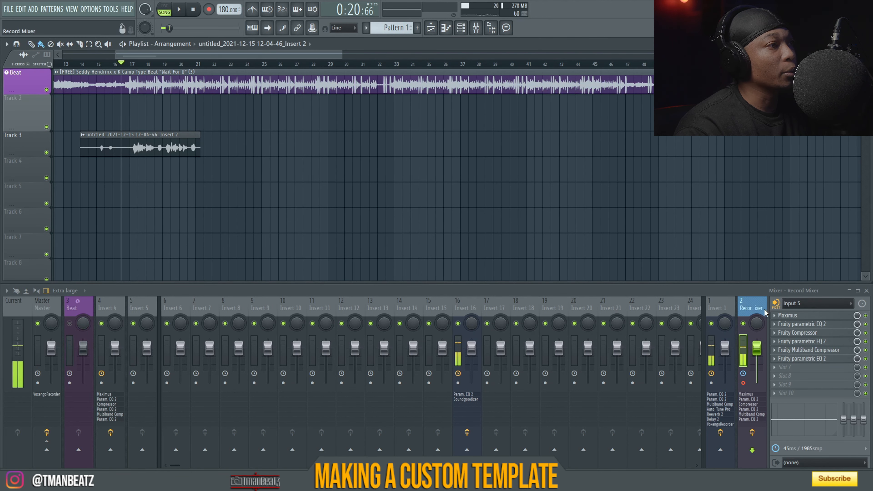
right_click(23, 112)
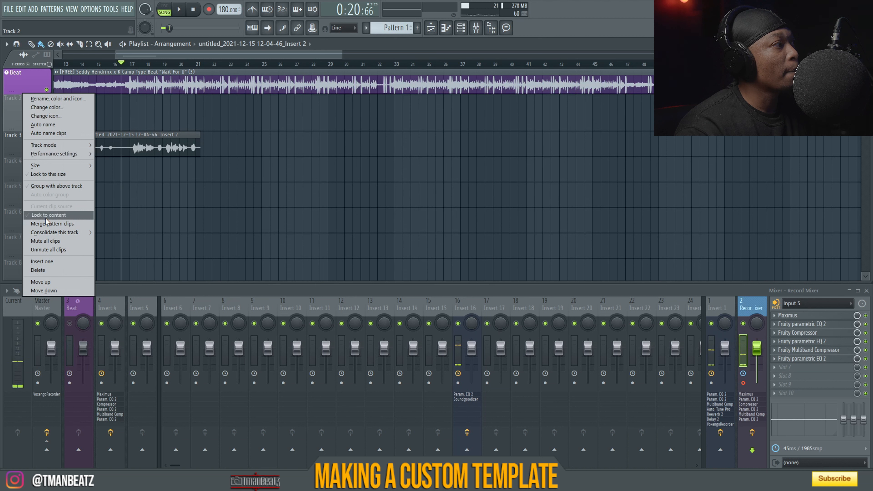
mouse_move(65, 164)
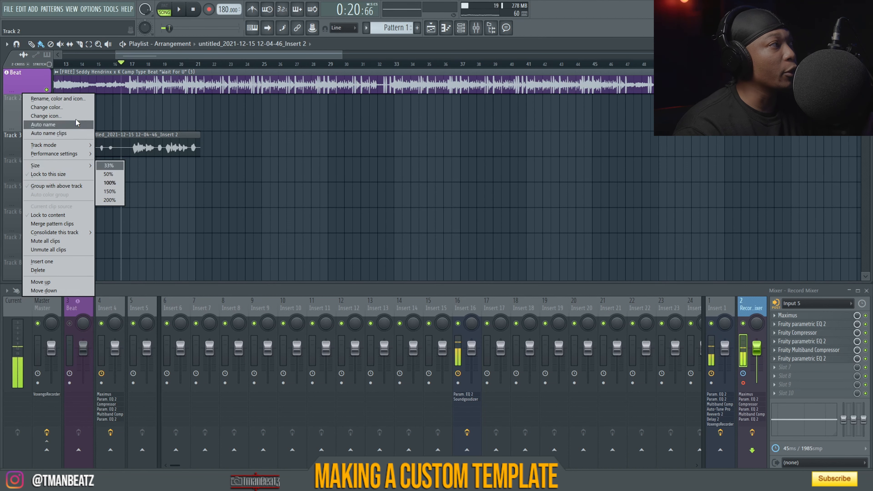
click(10, 121)
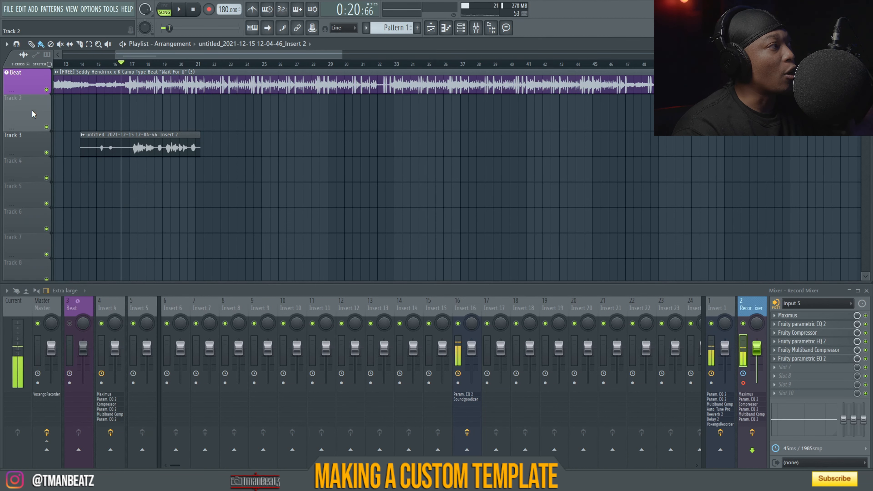
Step: Set playlist Track 2's mode to an audio track linked to the Record Mixer track
right_click(24, 112)
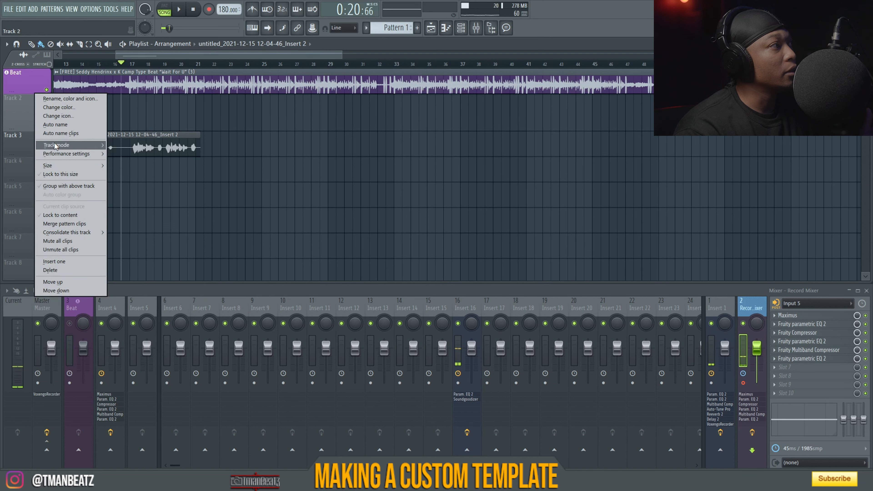
mouse_move(56, 145)
mouse_move(146, 155)
click(184, 28)
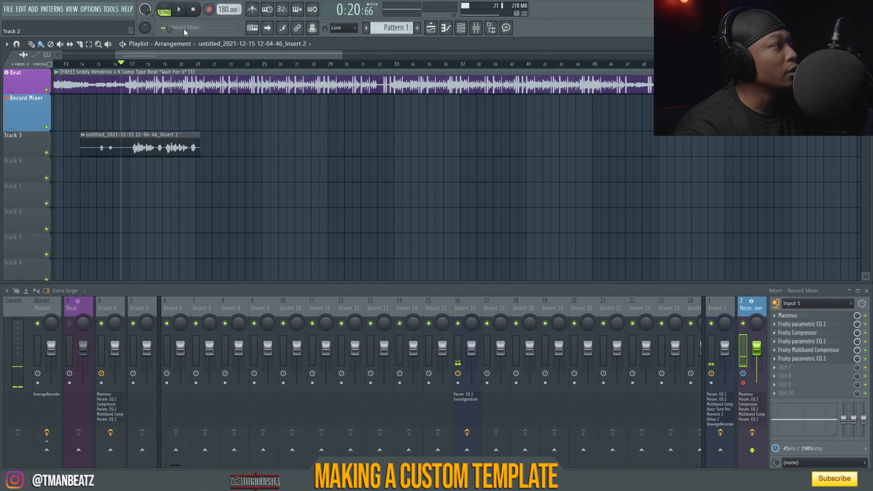
Step: Delete the old vocal clip from Track 3 and place the playhead at bar 14
right_click(123, 155)
click(80, 64)
key(space)
key(space)
key(space)
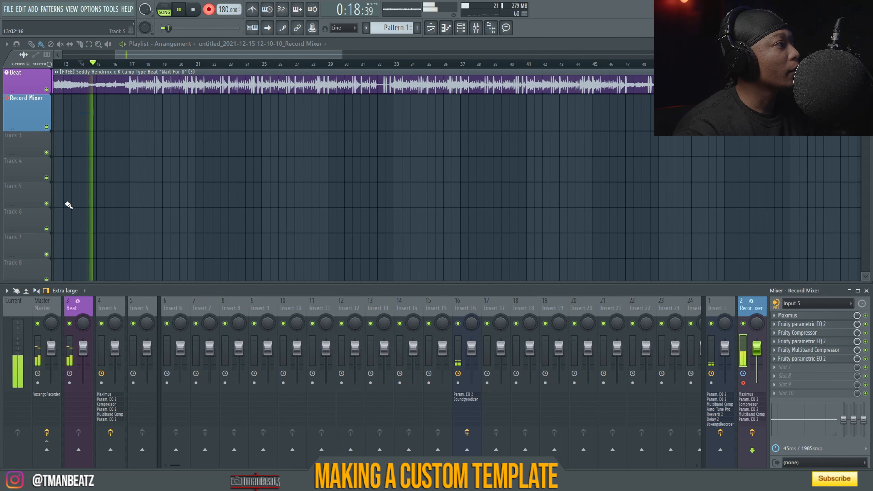
key(space)
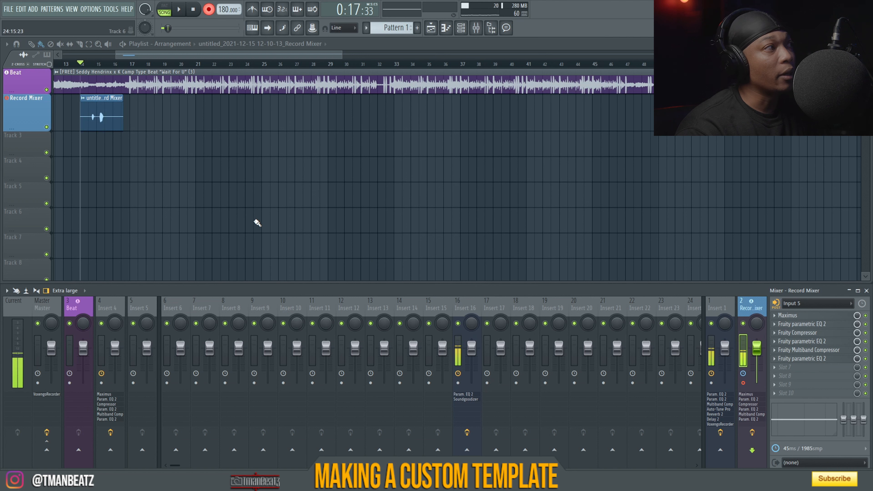
right_click(107, 120)
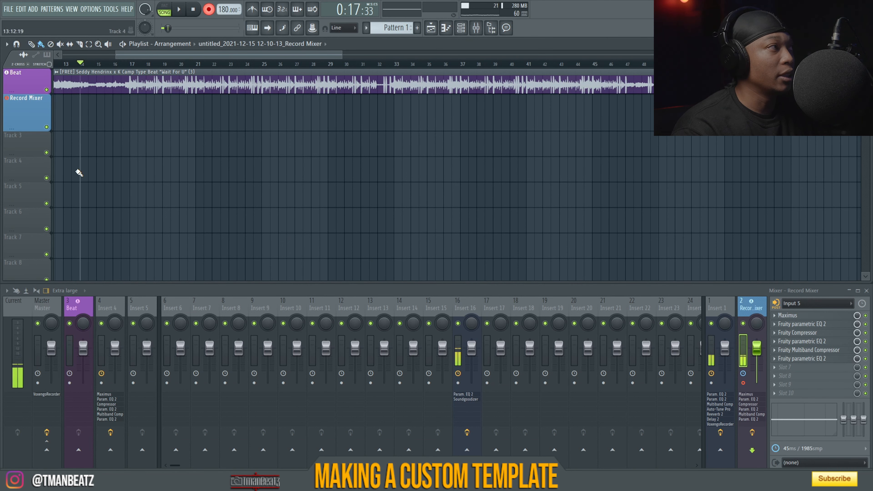
key(space)
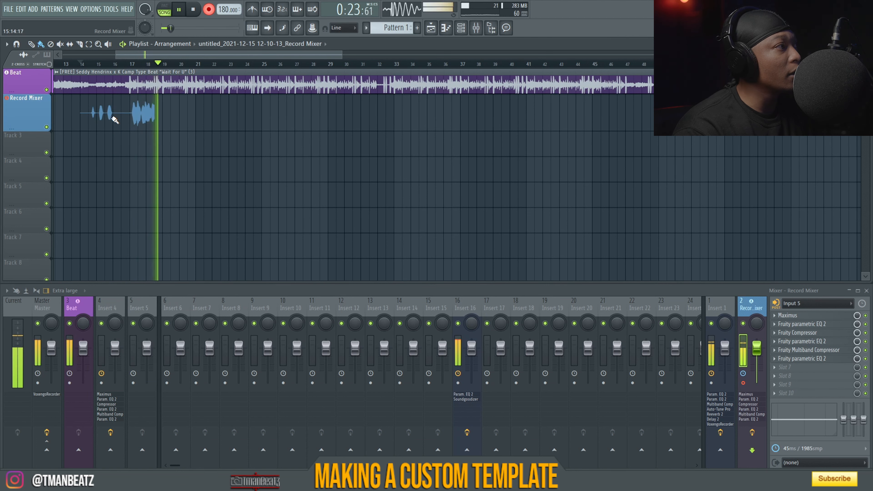
key(space)
Step: Record a vocal take over the beat on the Record Mixer track from bar 14 and move the clip to Track 3
key(space)
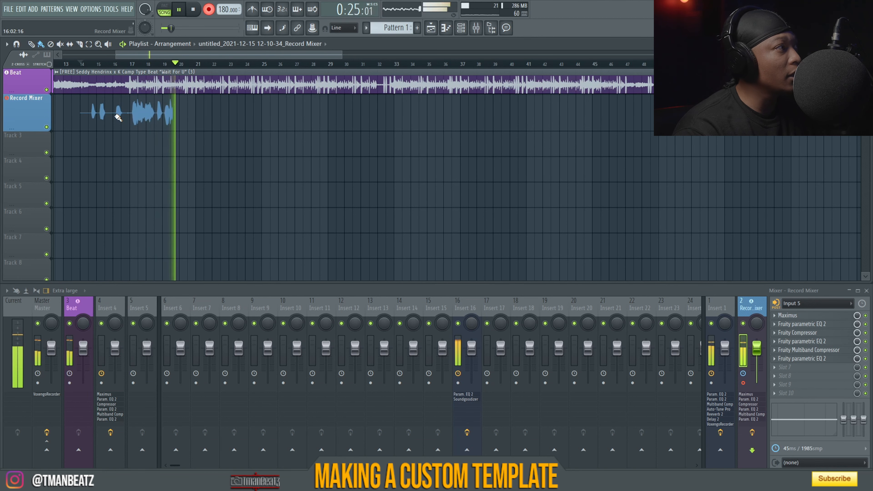
key(space)
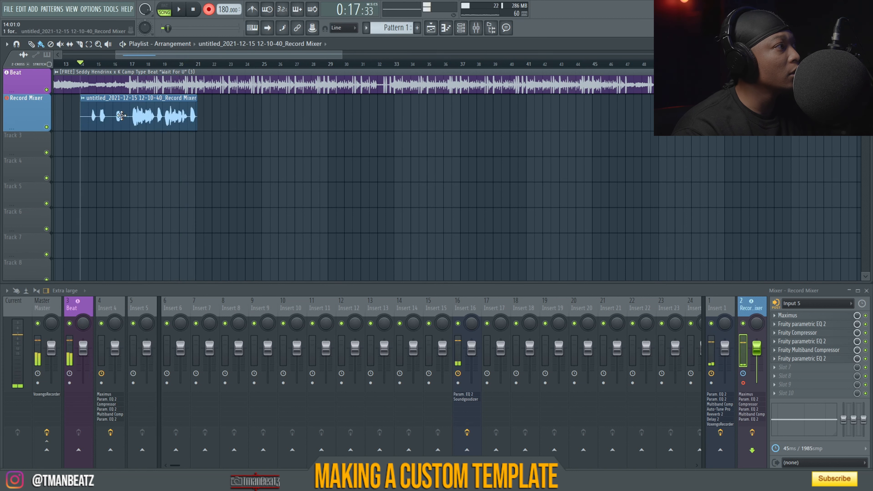
drag(126, 121, 127, 145)
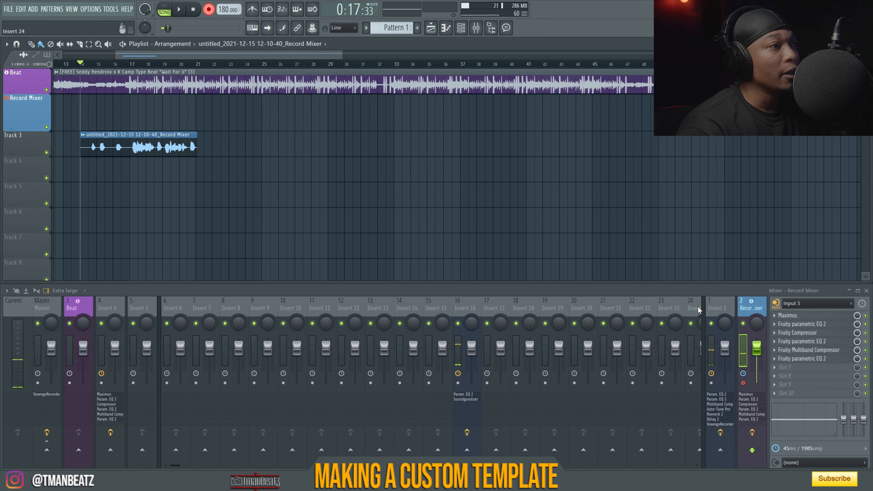
Step: Rename mixer track Insert 1 to Monitor and give it a light teal color
click(716, 307)
right_click(717, 307)
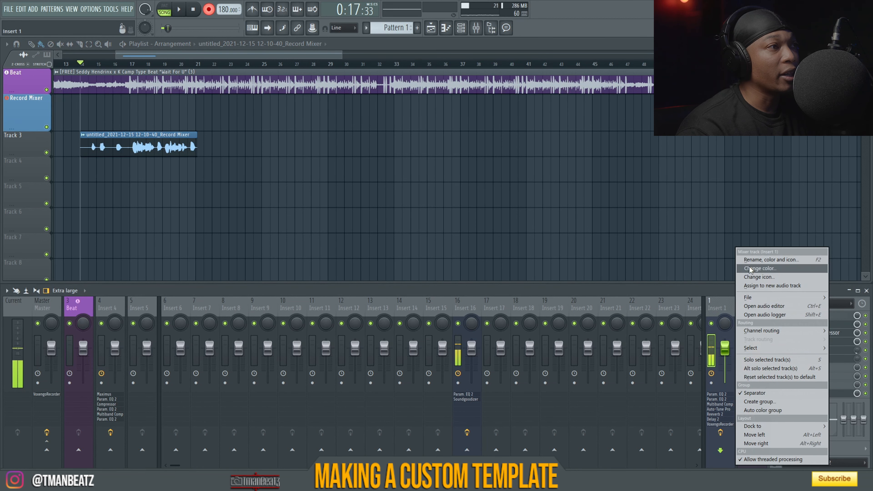
click(756, 262)
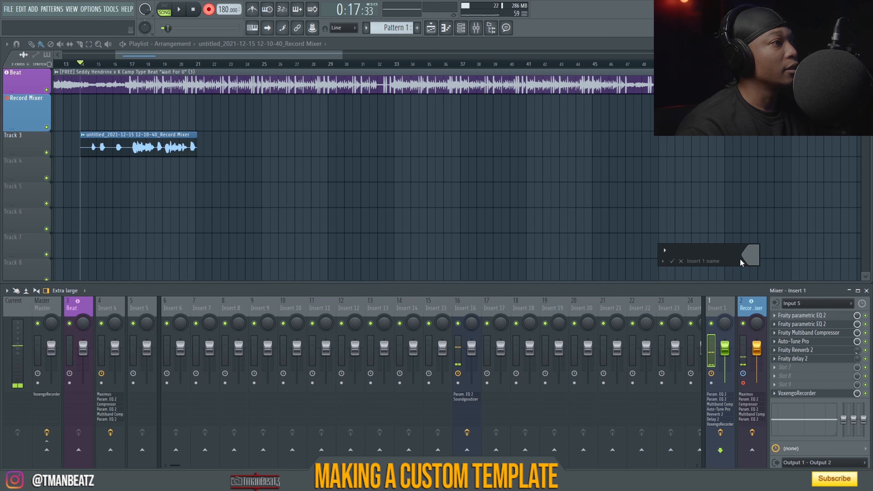
text(Monitor)
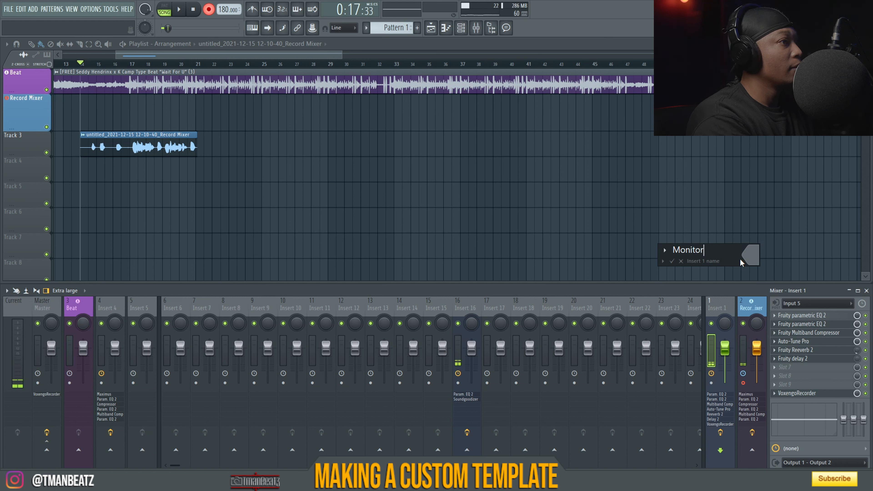
click(741, 259)
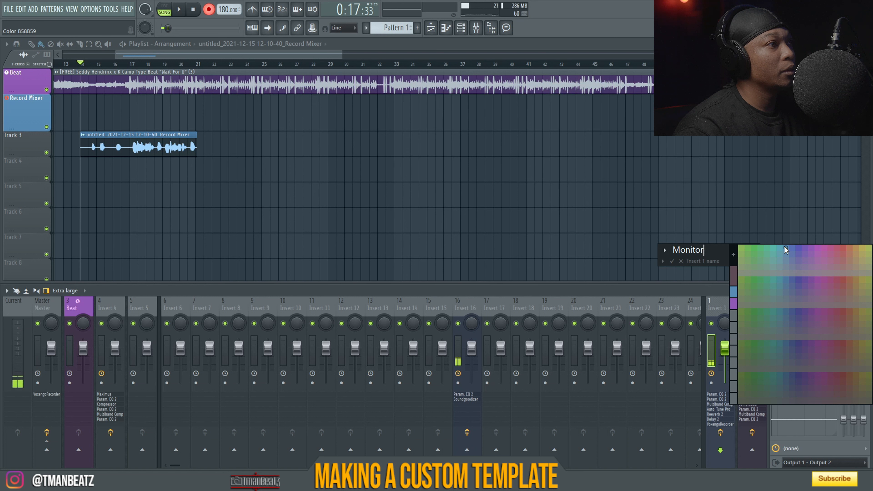
click(780, 254)
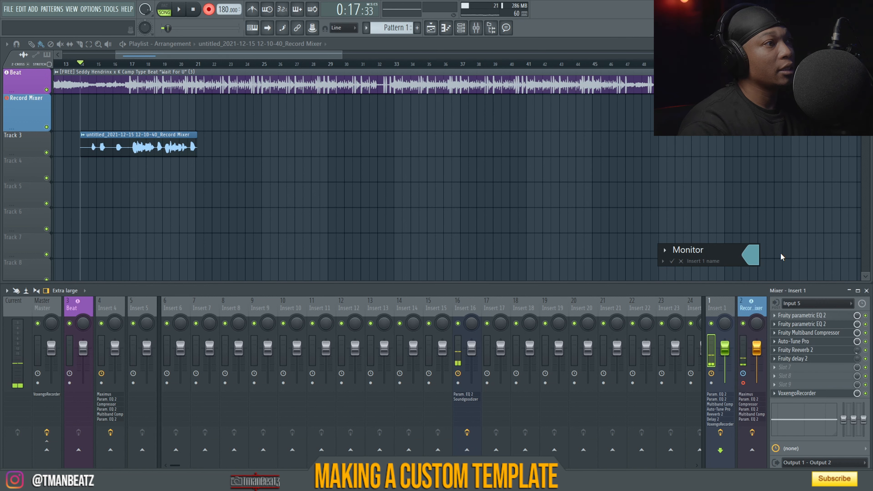
key(Return)
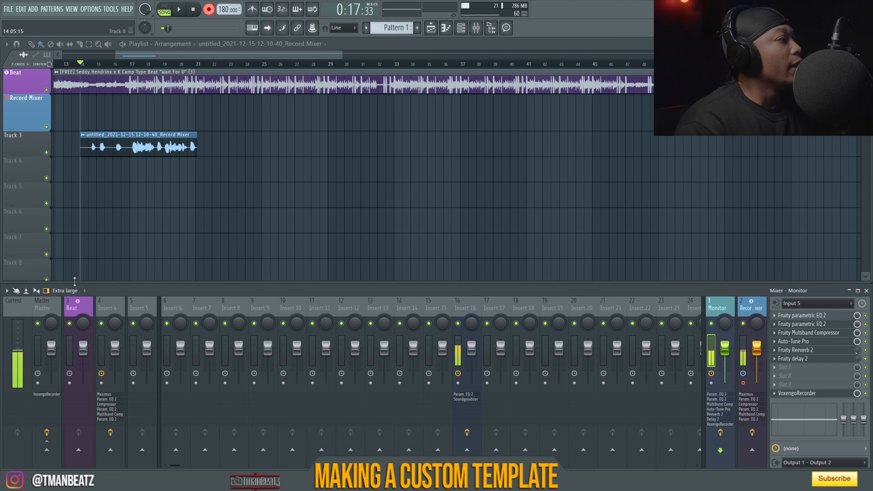
Step: Load the Default mixer track state on Insert 4 and turn its separator back on
click(109, 308)
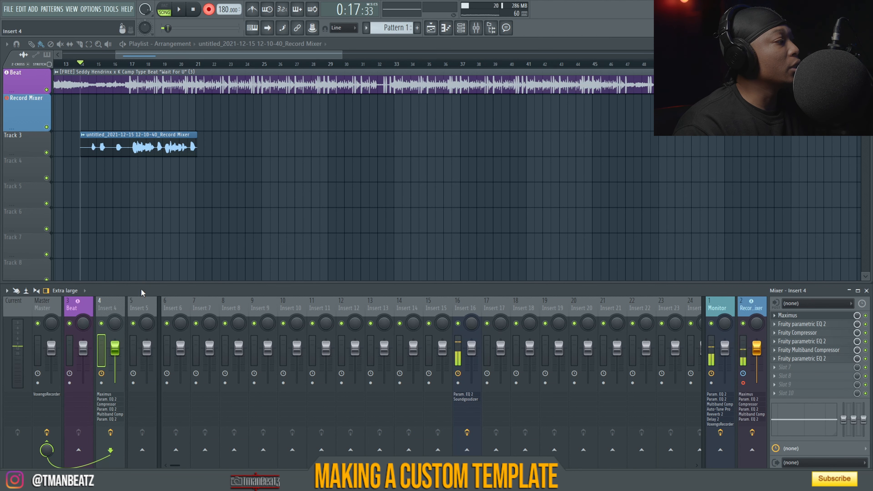
right_click(122, 308)
mouse_move(151, 298)
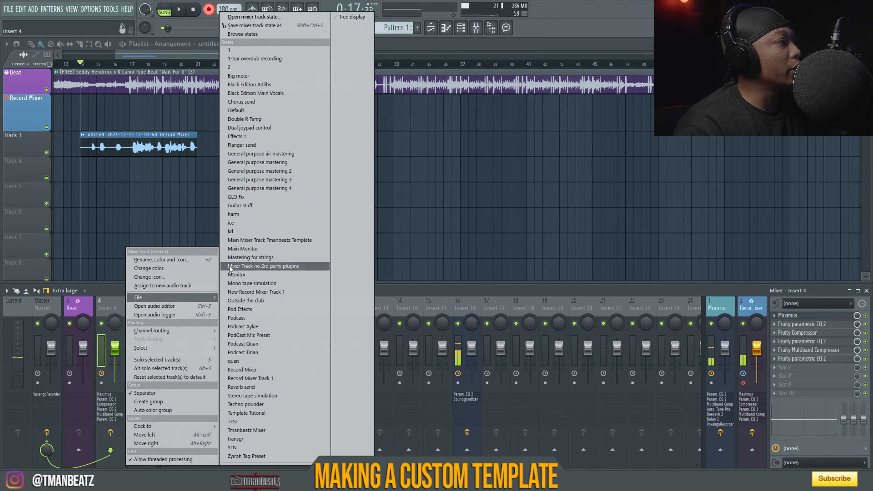
click(243, 118)
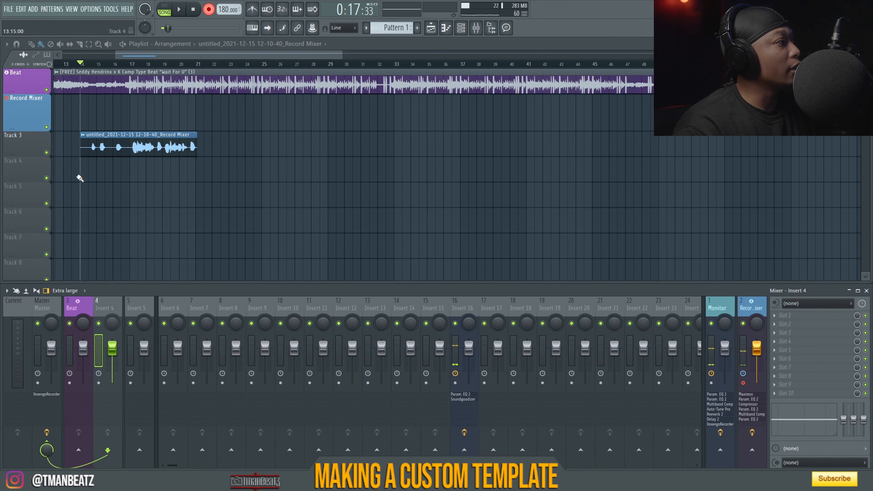
right_click(122, 310)
click(153, 393)
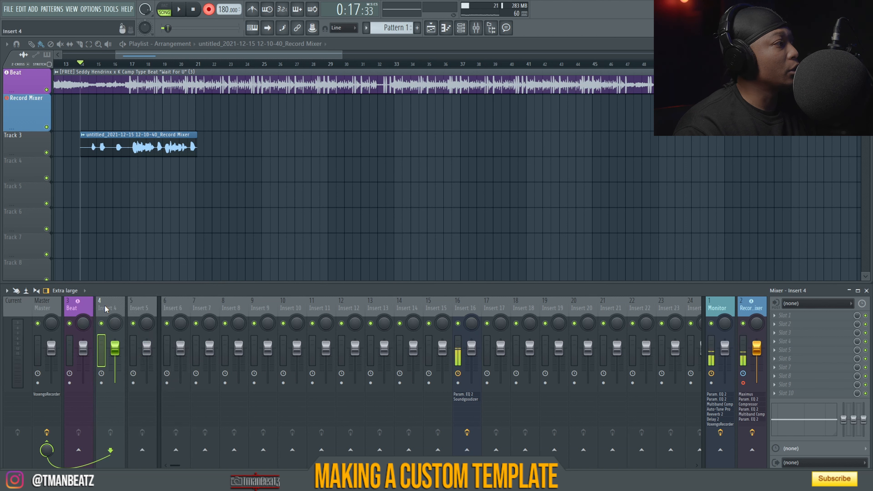
Step: Load Auto-Tune in the first effect slot of Insert 4 and apply its MAIN preset
click(778, 315)
mouse_move(858, 271)
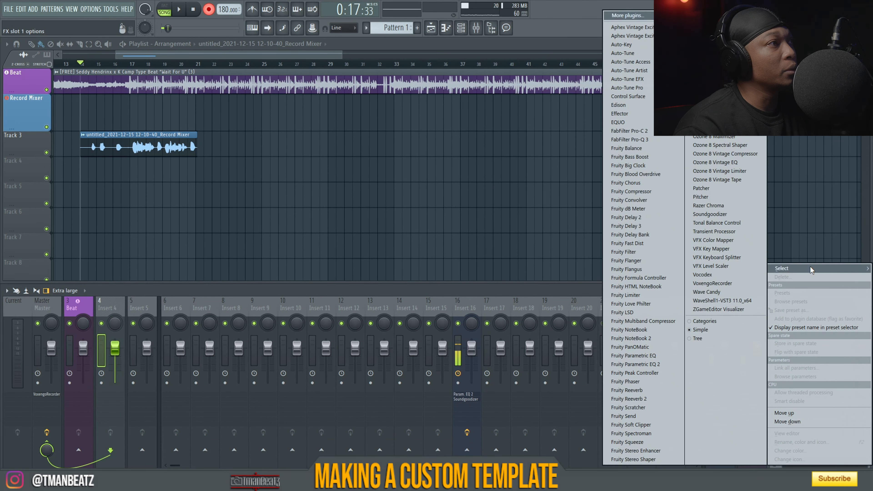
click(622, 57)
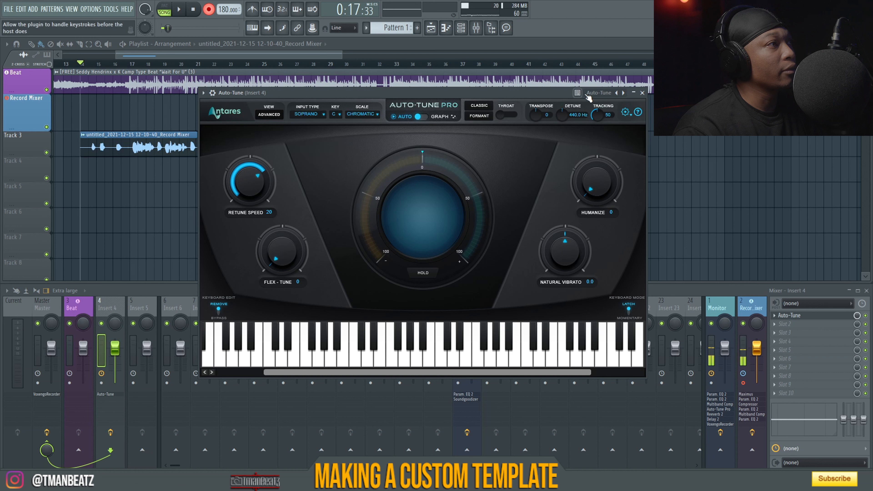
click(597, 98)
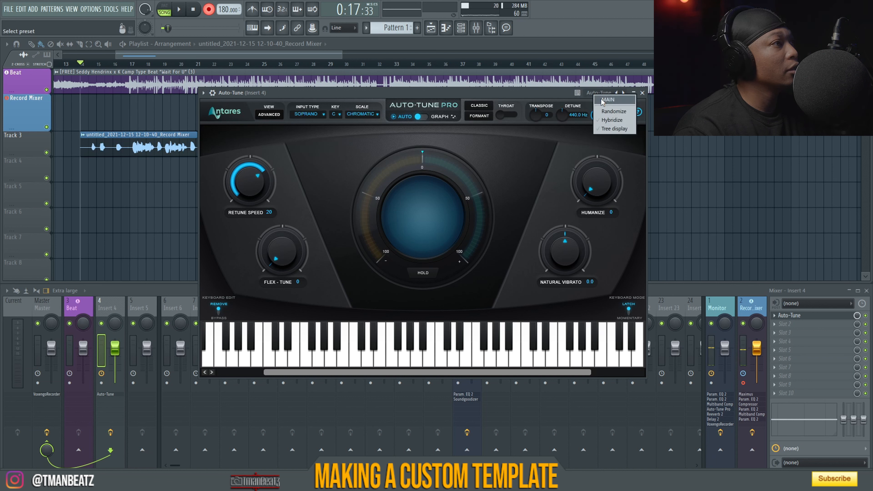
click(615, 119)
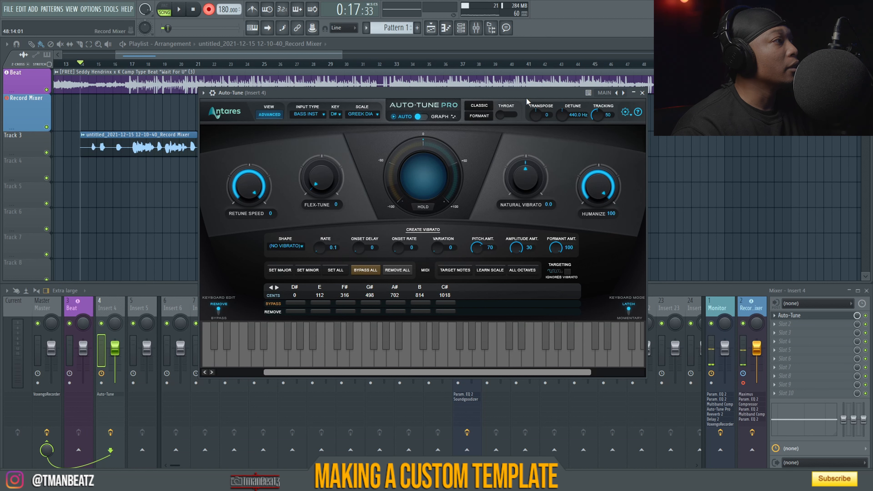
click(642, 92)
Step: Load FabFilter Pro-Q 3 in the second effect slot of Insert 4 and add a band at about 25 Hz
click(787, 324)
mouse_move(784, 268)
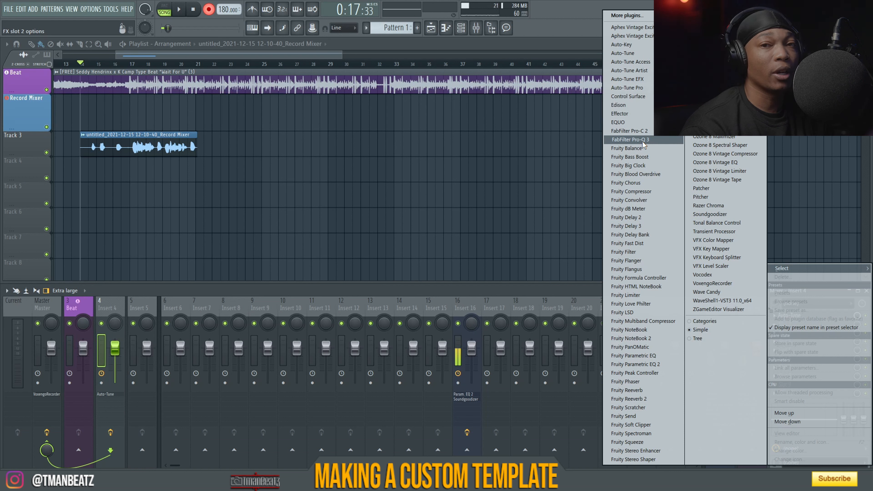
click(643, 140)
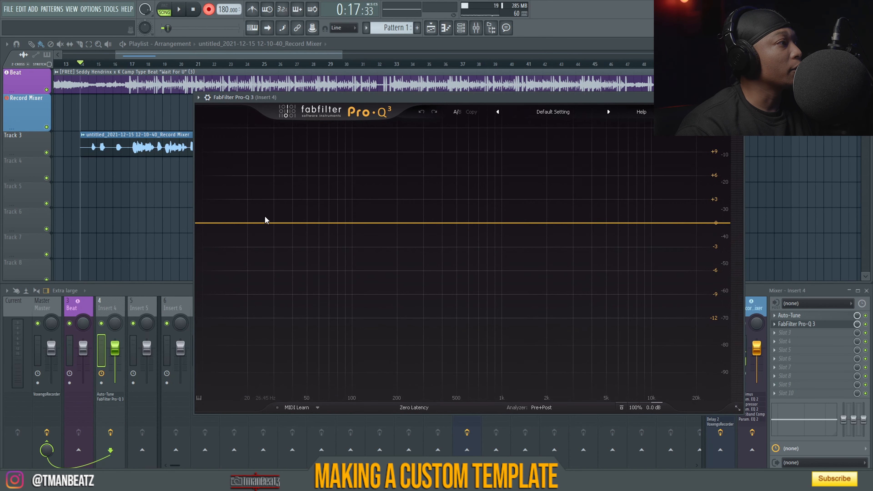
drag(261, 223, 263, 231)
Step: Try the High Shelf and High Cut shapes on the first EQ band, moving it to about 300 Hz
right_click(263, 232)
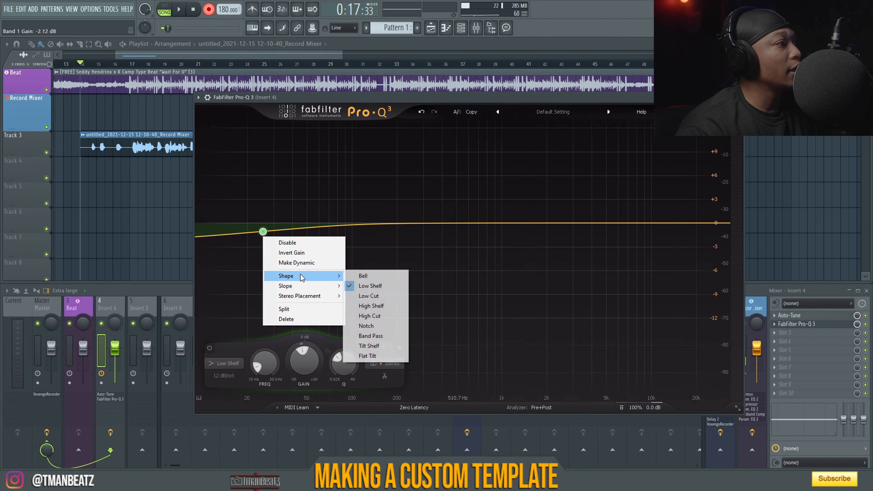
click(371, 306)
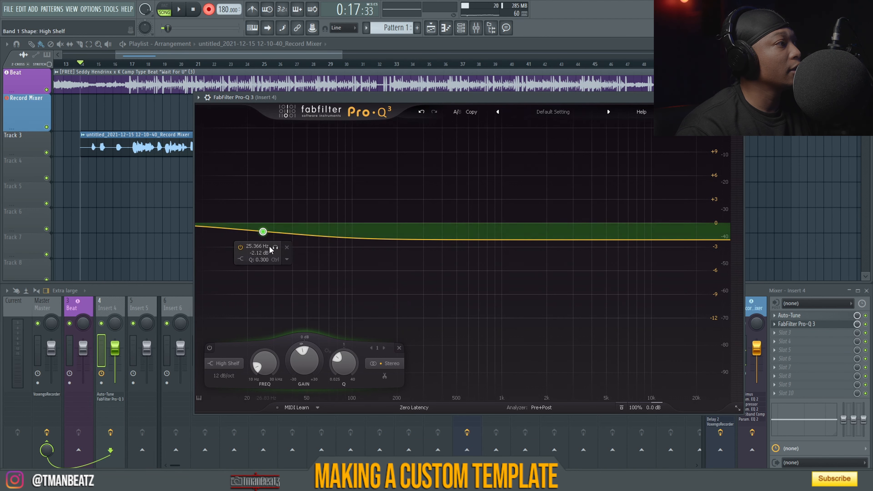
right_click(263, 232)
mouse_move(313, 273)
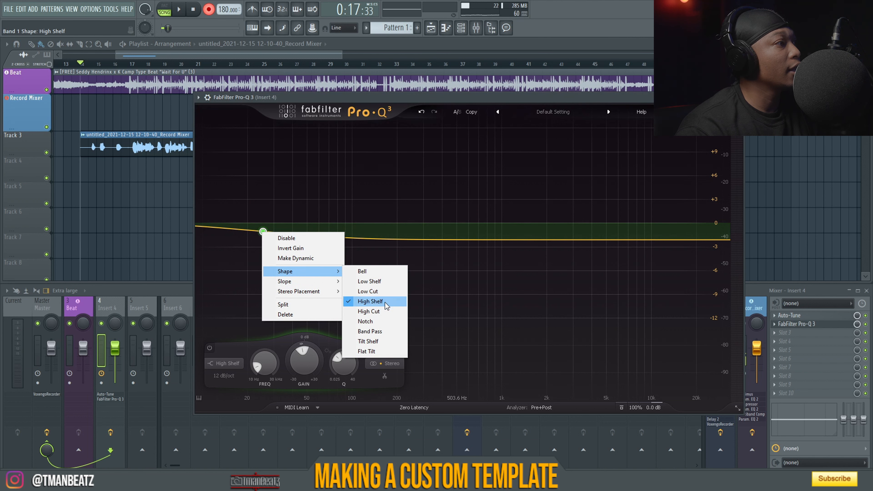
click(378, 311)
drag(294, 302, 423, 287)
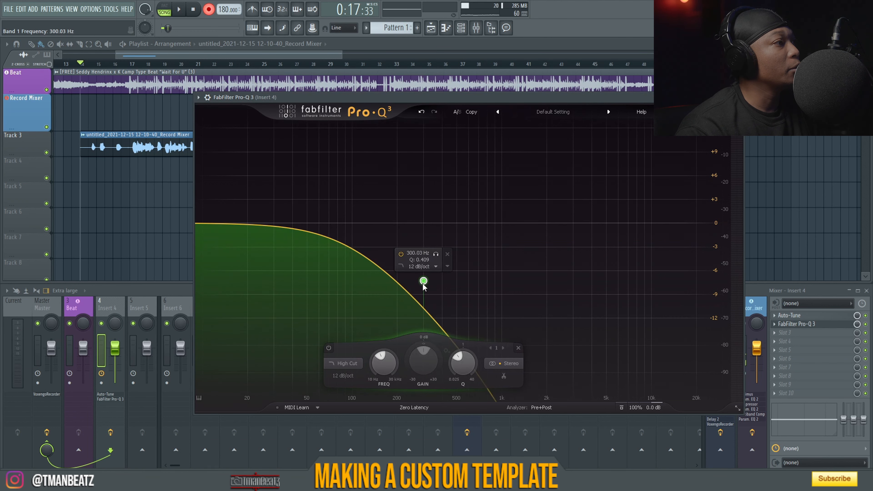
Step: Make the first EQ band a 30 dB/oct Low Cut at about 33 Hz with a Q of about 0.3
right_click(424, 287)
mouse_move(461, 300)
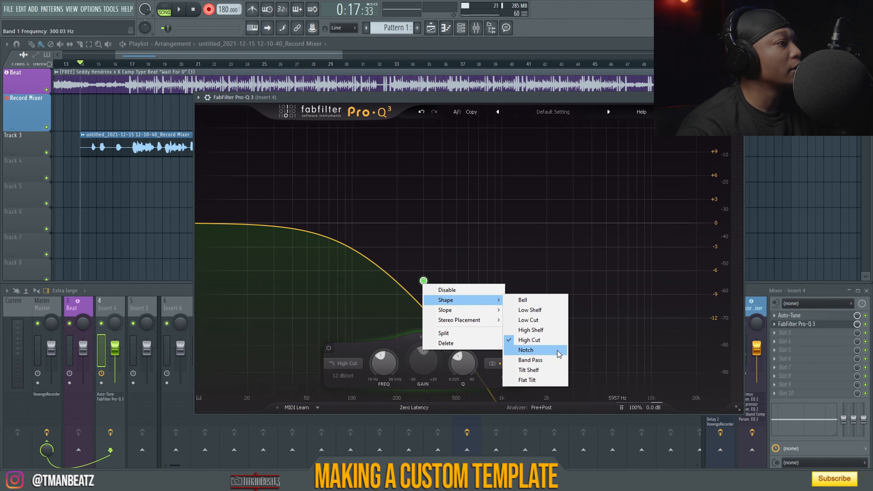
click(529, 319)
drag(424, 281, 251, 288)
scroll(253, 253, up, 3)
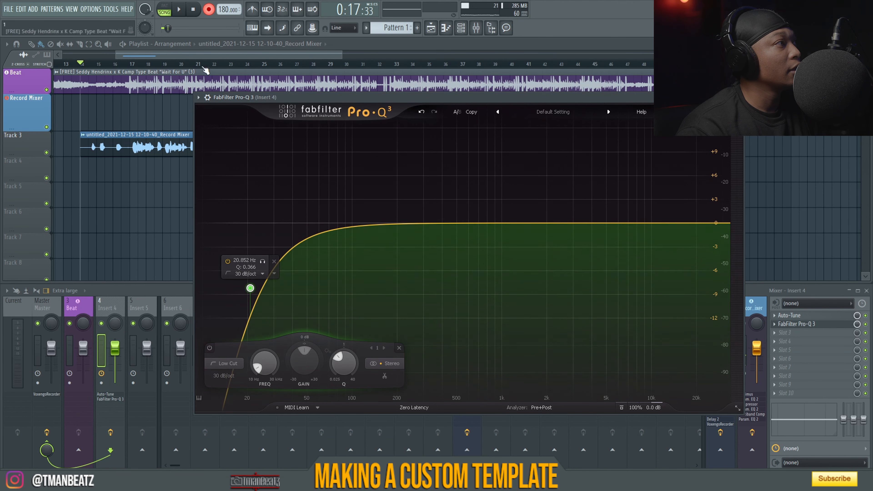
key(space)
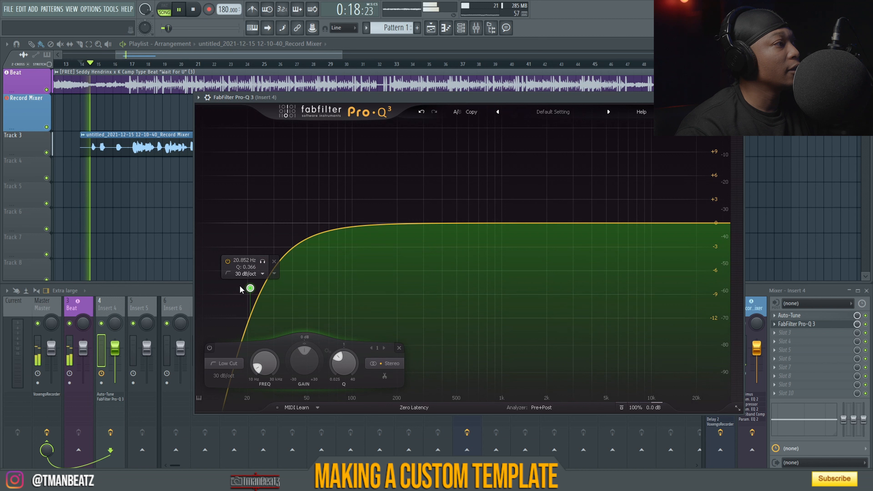
drag(251, 288, 280, 299)
key(space)
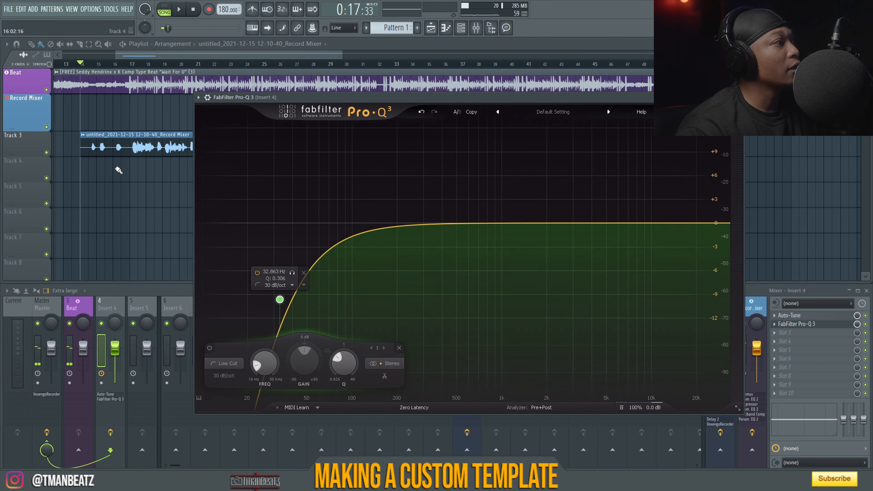
Step: Route the recorded vocal clip on Track 3 to mixer track 4 in its channel settings
double_click(124, 142)
drag(255, 157, 331, 158)
drag(396, 171, 396, 163)
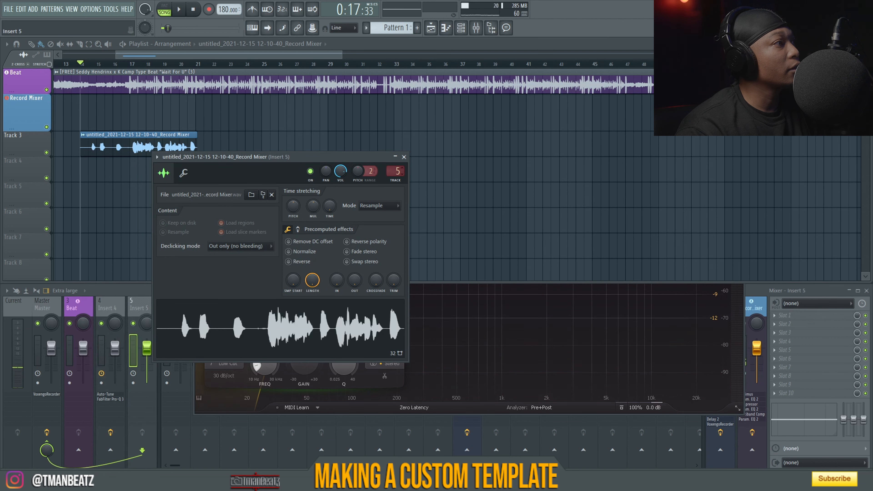
click(404, 156)
Step: Play the vocal through Insert 4 and fine-tune the low cut's Q and frequency, shifting it slightly lower
key(space)
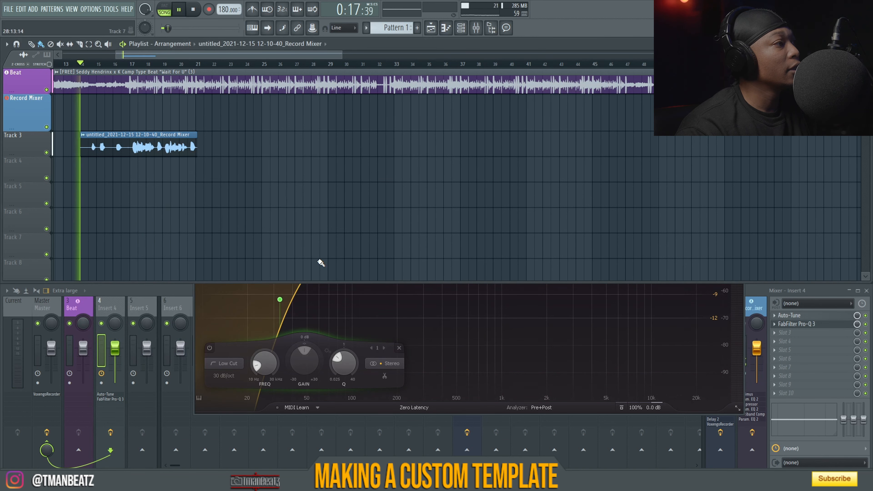
click(280, 300)
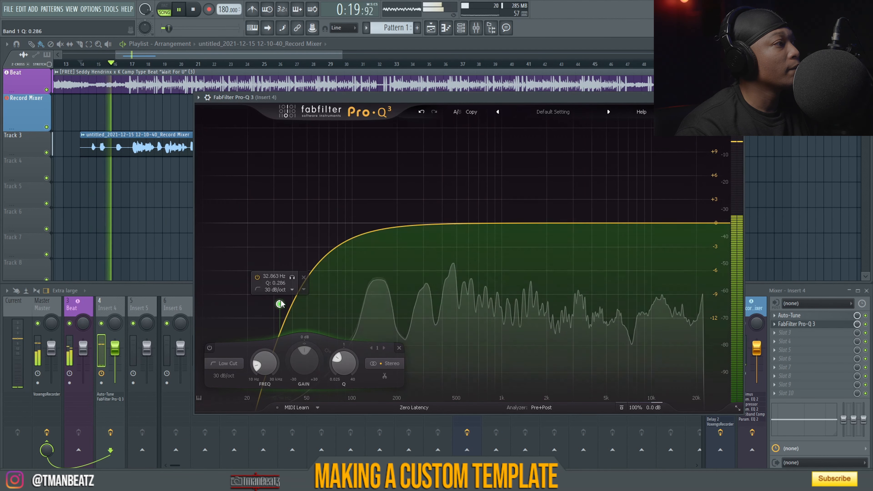
scroll(280, 303, down, 3)
scroll(284, 303, up, 2)
drag(283, 304, 269, 310)
key(space)
Step: Add two bell cuts in Pro-Q 3: about -3 dB near 150 Hz and about -1.2 dB near 740 Hz
drag(362, 237, 379, 245)
drag(482, 223, 483, 236)
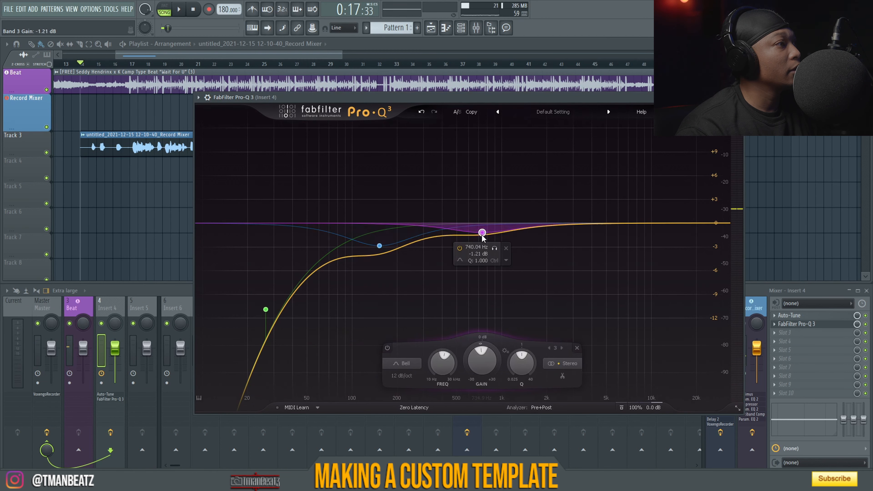
Step: Deepen the low bell cut while shifting it lower, and add a slight cut near 17 kHz and a slight boost at about 9.2 kHz
drag(380, 245, 363, 258)
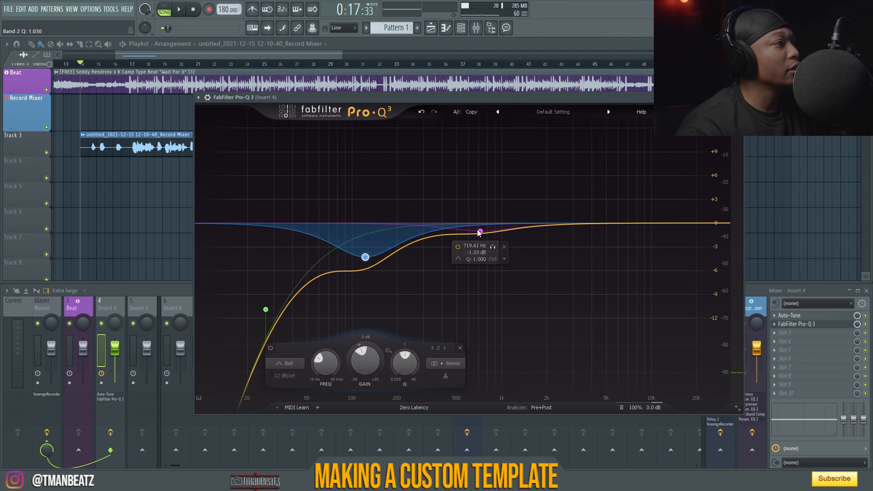
drag(657, 223, 685, 227)
drag(596, 227, 646, 217)
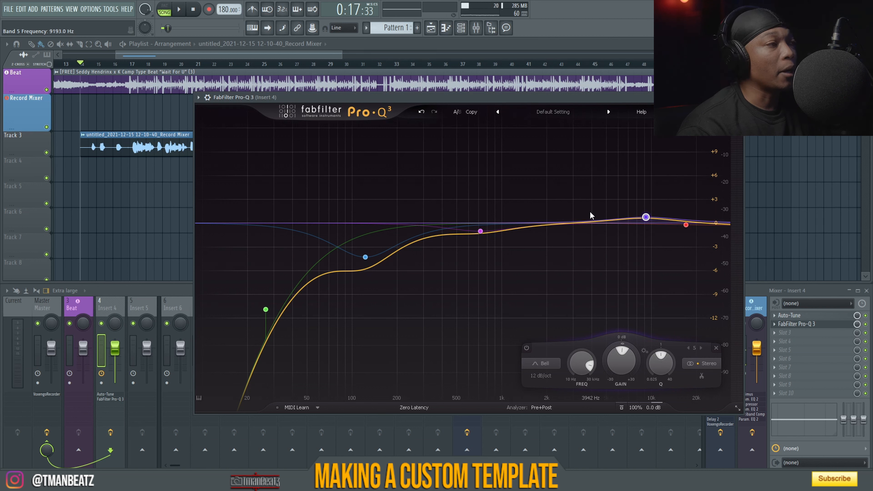
Step: Steepen the low cut band to 36 dB/oct and place it at about 24 Hz
mouse_move(266, 310)
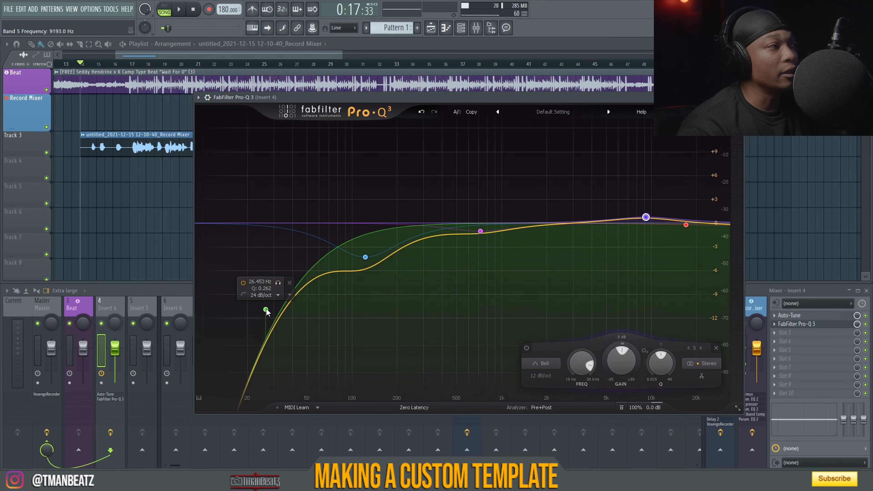
click(266, 310)
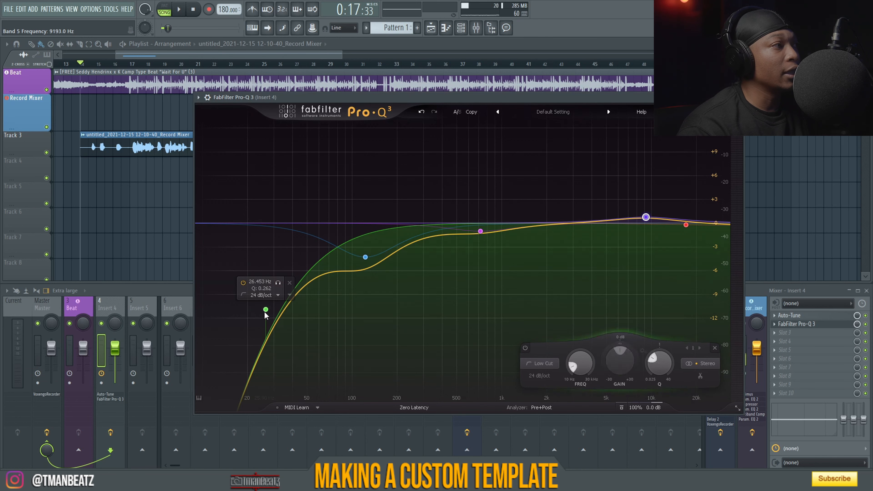
drag(265, 313, 253, 344)
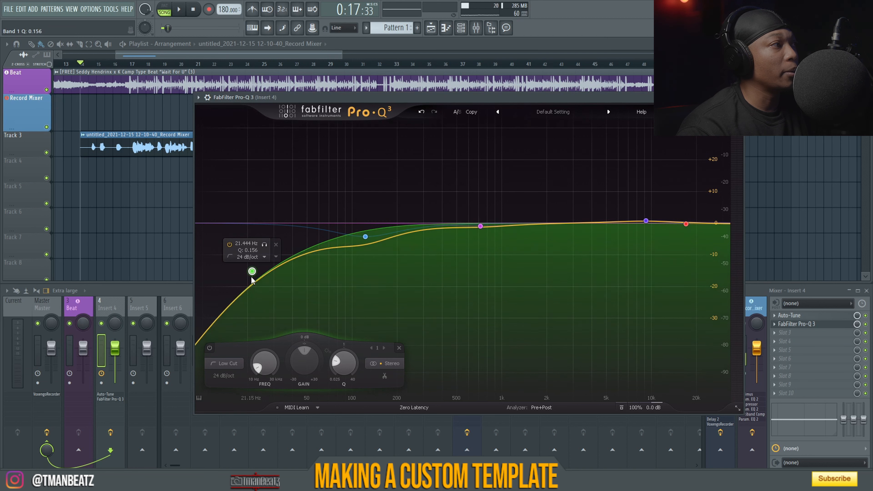
scroll(252, 275, up, 2)
drag(253, 274, 260, 292)
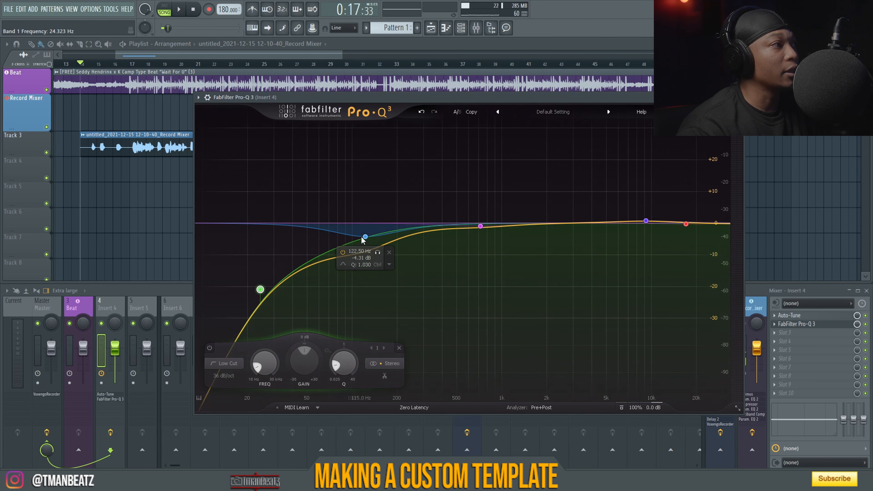
Step: During vocal playback, retune the bells to about -8 dB at 128 Hz and -2.2 dB at 766 Hz, and the low cut to 25 Hz with Q 0.057
drag(363, 237, 367, 245)
key(space)
drag(478, 225, 482, 228)
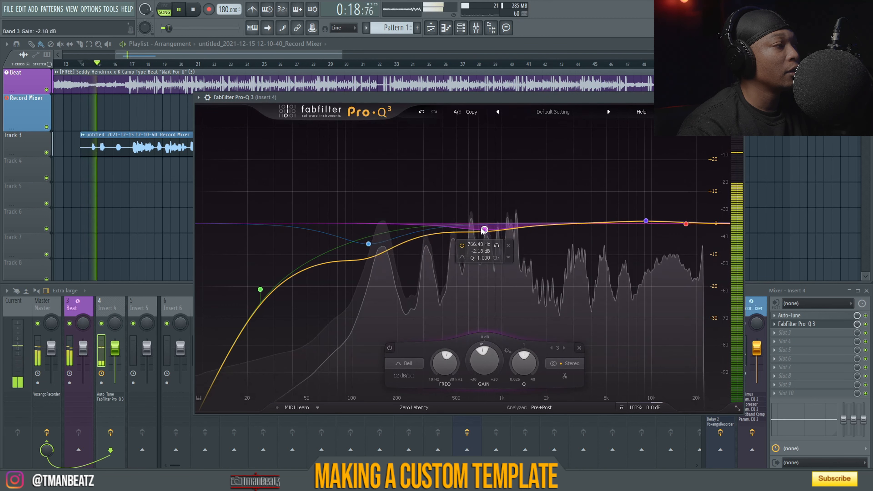
drag(369, 244, 368, 248)
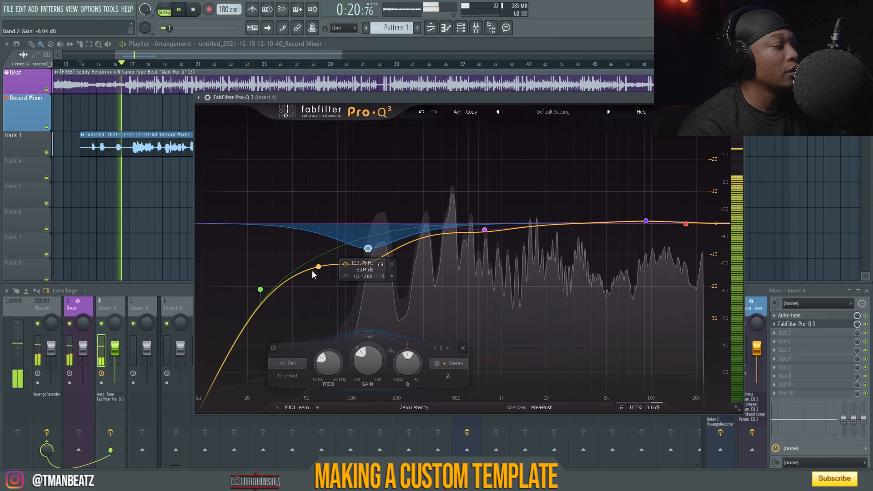
drag(261, 290, 263, 298)
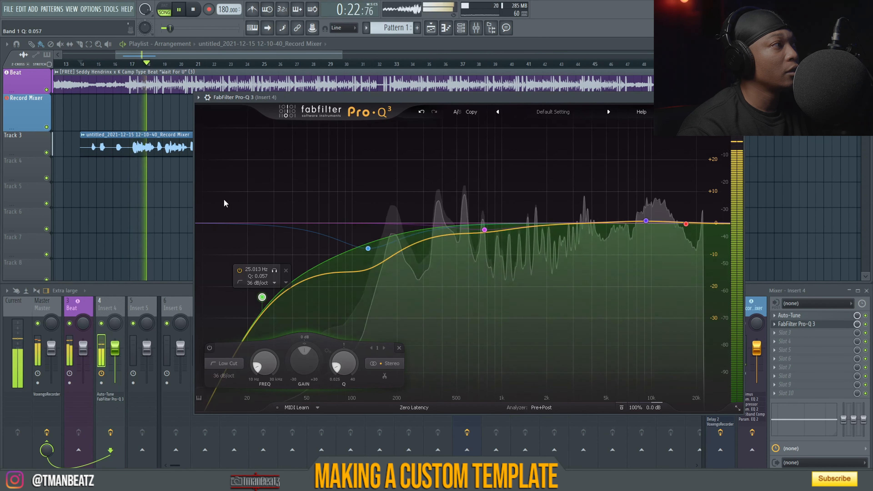
click(197, 56)
key(space)
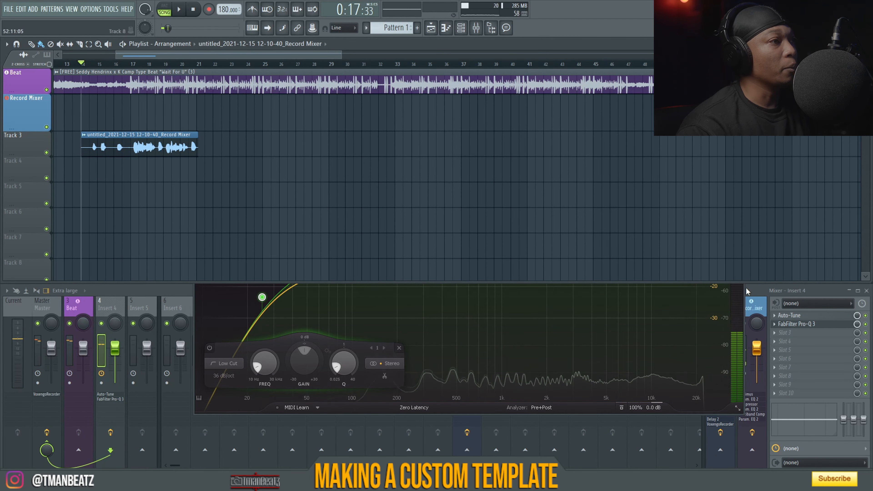
click(753, 287)
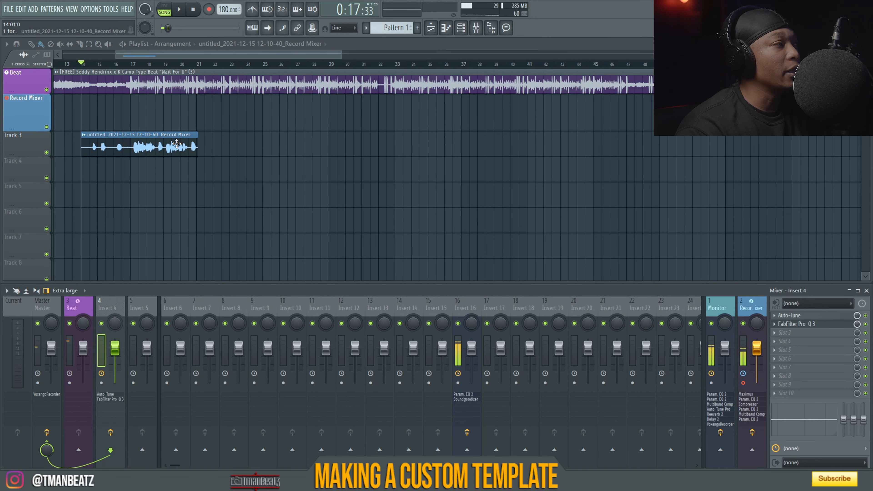
Step: Delete the vocal clip from Track 3 and set the Record Mixer track's latency delay to 40 ms
right_click(154, 141)
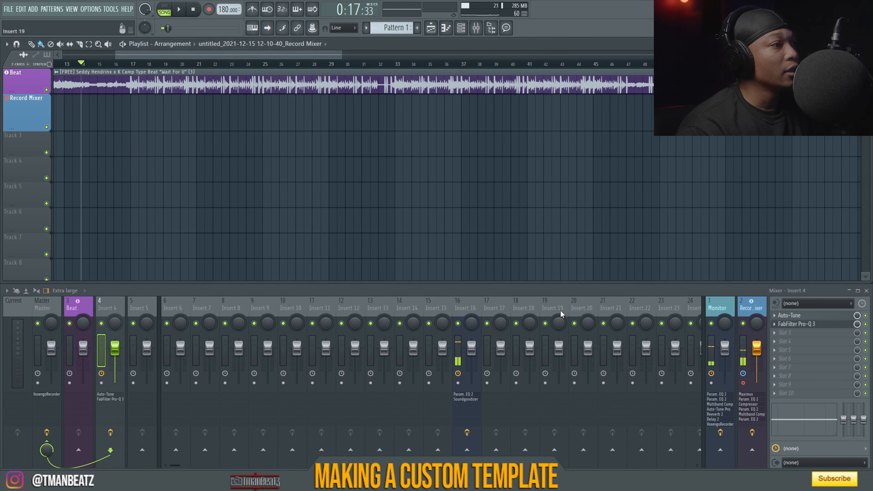
click(746, 376)
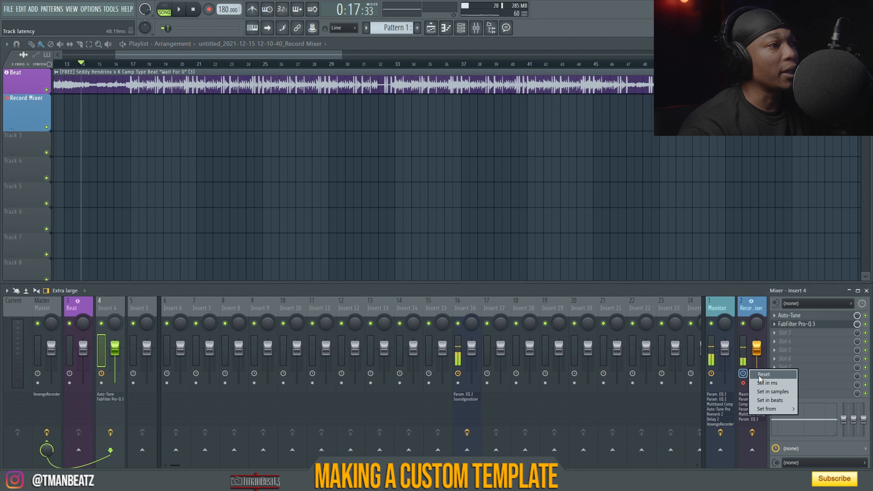
click(766, 383)
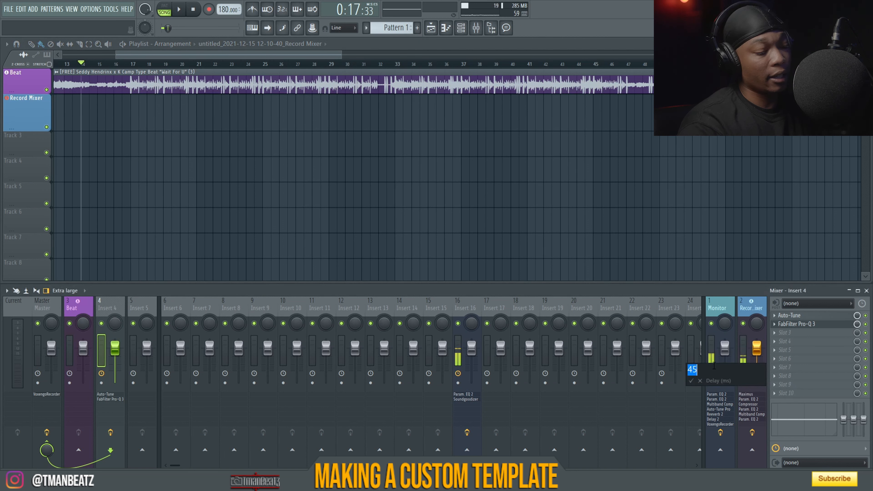
key(Return)
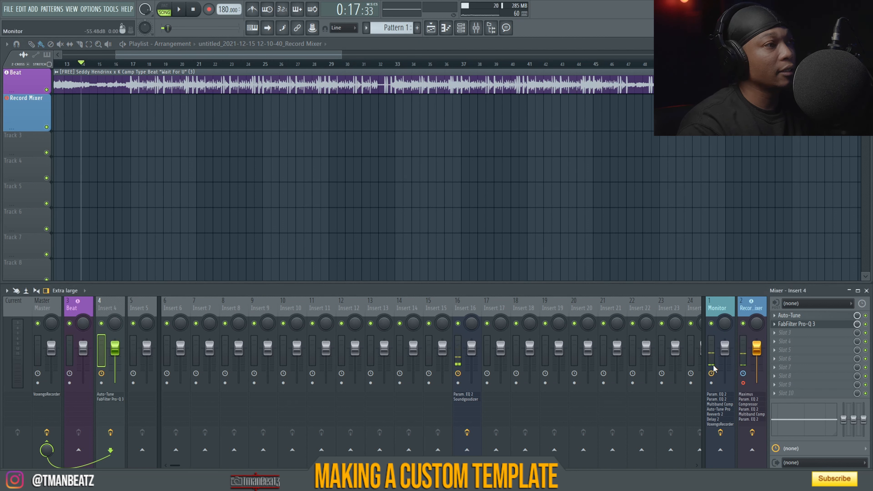
Step: Record a test vocal take over the beat and move the recorded clip down to Track 3
key(space)
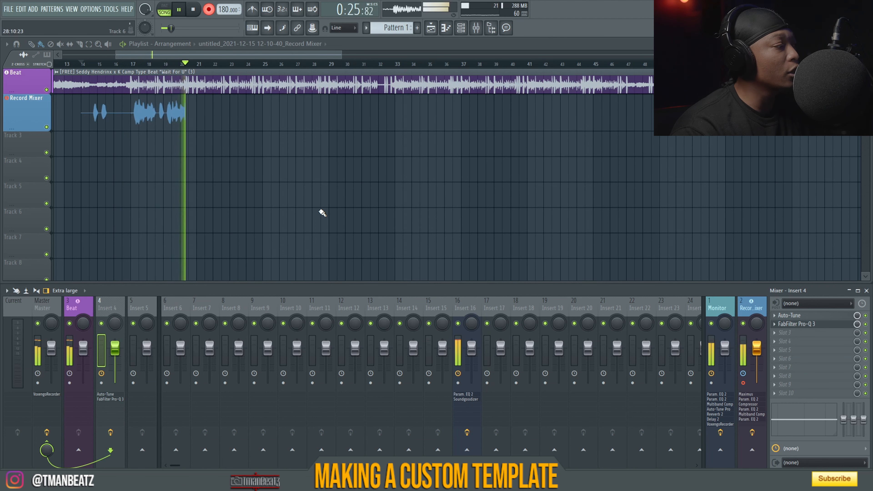
key(space)
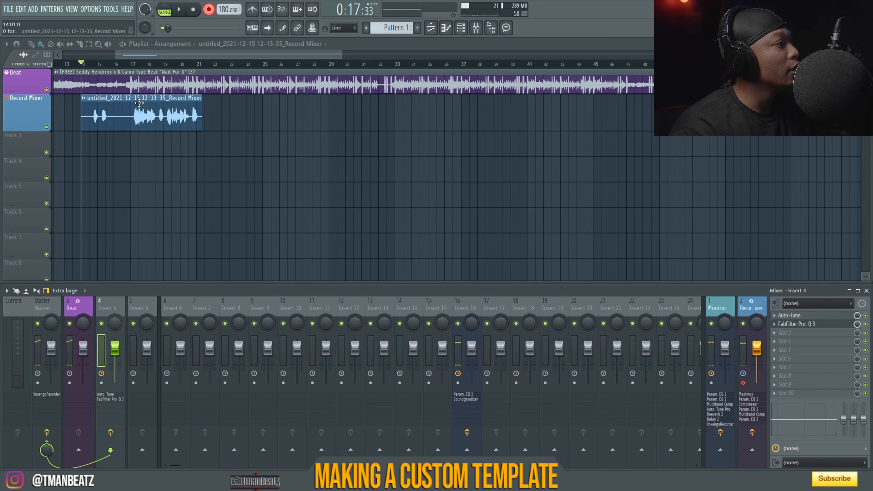
drag(138, 101, 137, 138)
Step: Route the test take on Track 3 to mixer track 4 and play it back to check its timing
double_click(170, 131)
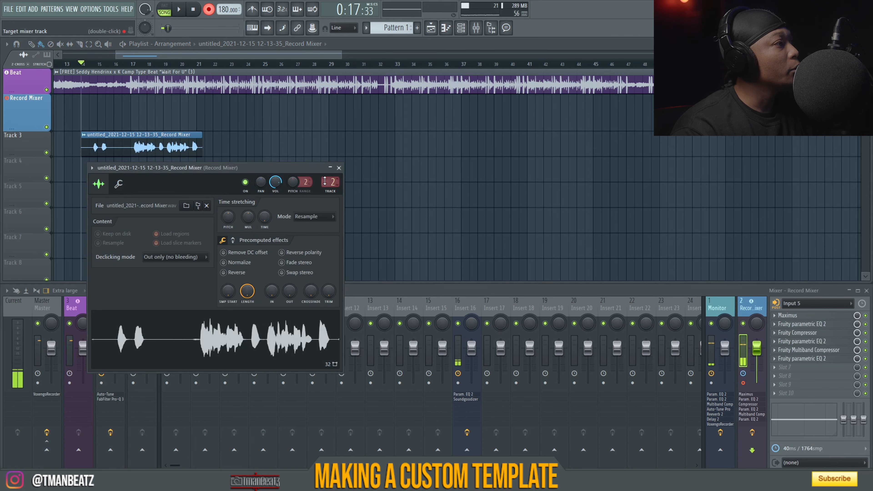
drag(330, 182, 330, 177)
click(339, 167)
key(t)
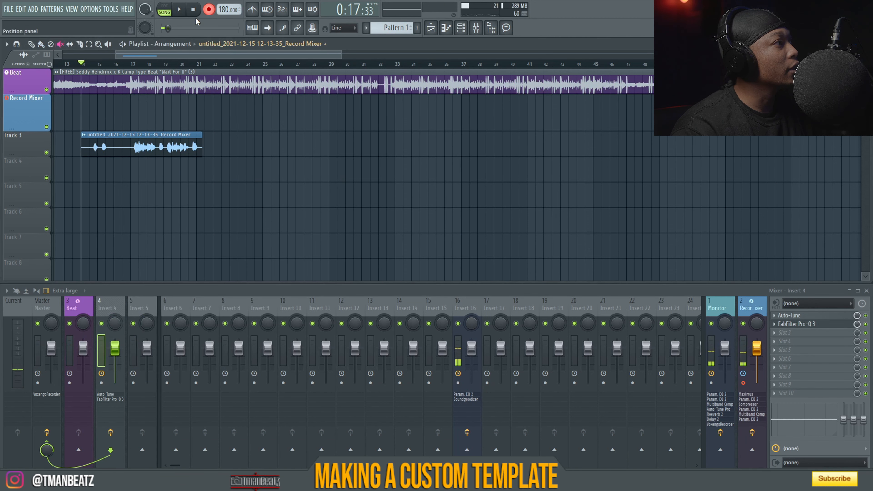
key(space)
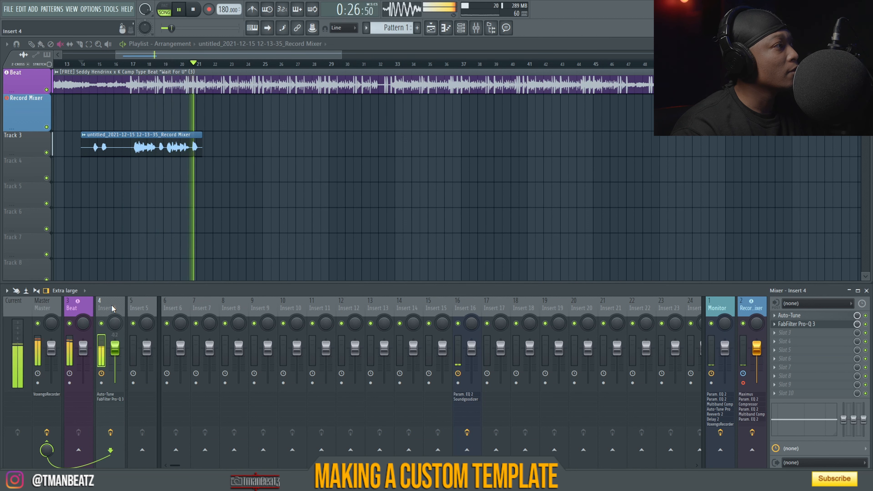
key(space)
Step: Reset the Record Mixer track's latency delay and set it to 10 ms
click(743, 374)
click(758, 375)
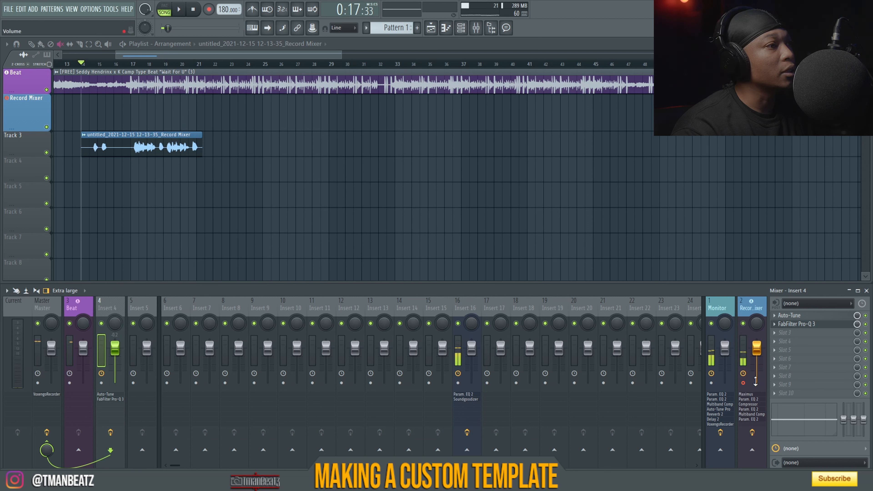
click(743, 374)
click(763, 389)
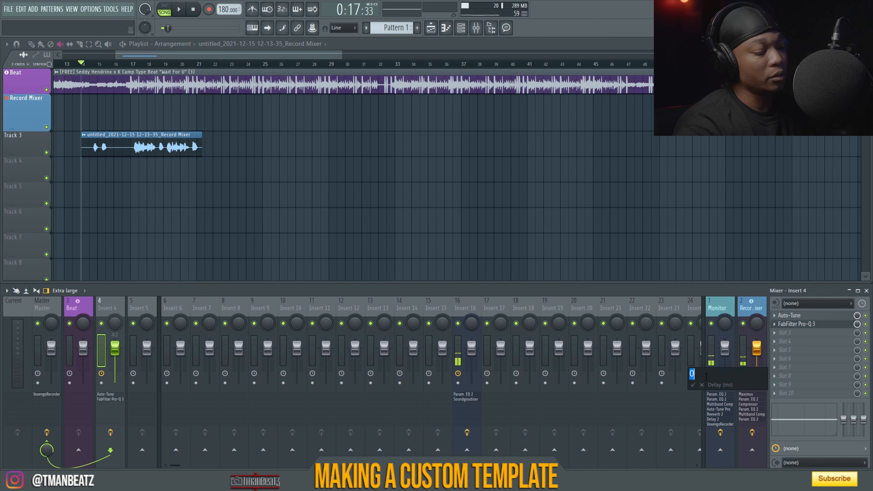
text(10)
key(Return)
Step: Replace the previous take with a newly recorded vocal and move the new clip down to Track 3
right_click(152, 155)
key(space)
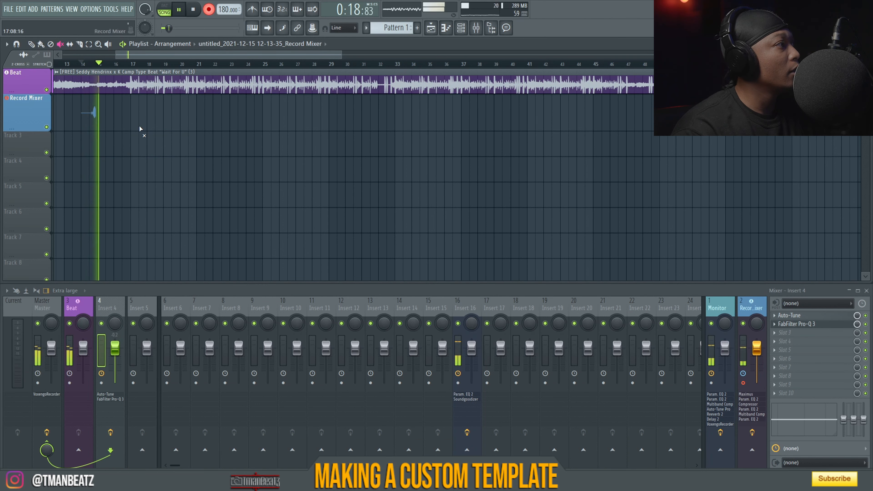
click(32, 44)
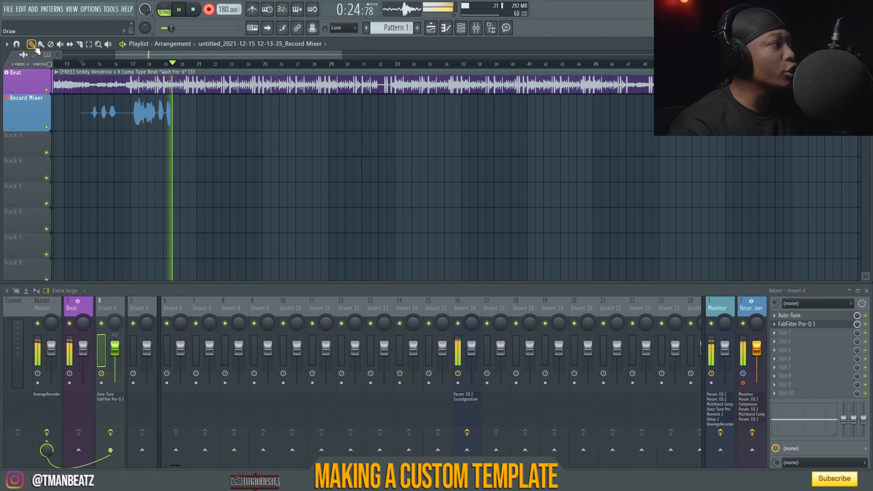
key(space)
drag(130, 108, 129, 143)
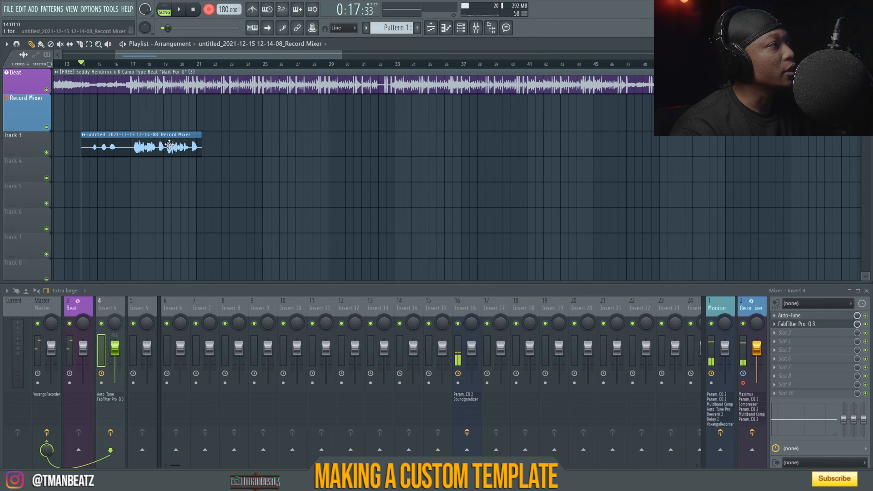
Step: Route the new vocal clip on Track 3 to mixer track 4 and play it back with the beat
key(space)
key(space)
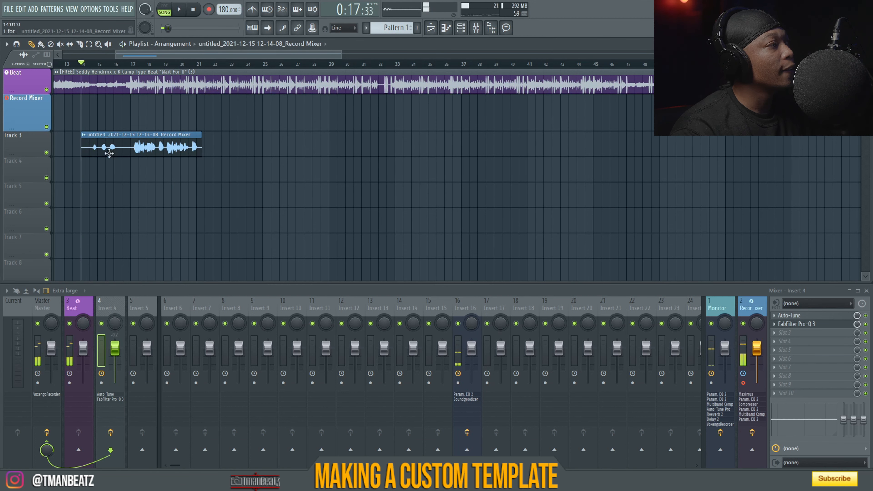
double_click(113, 147)
drag(247, 100, 246, 95)
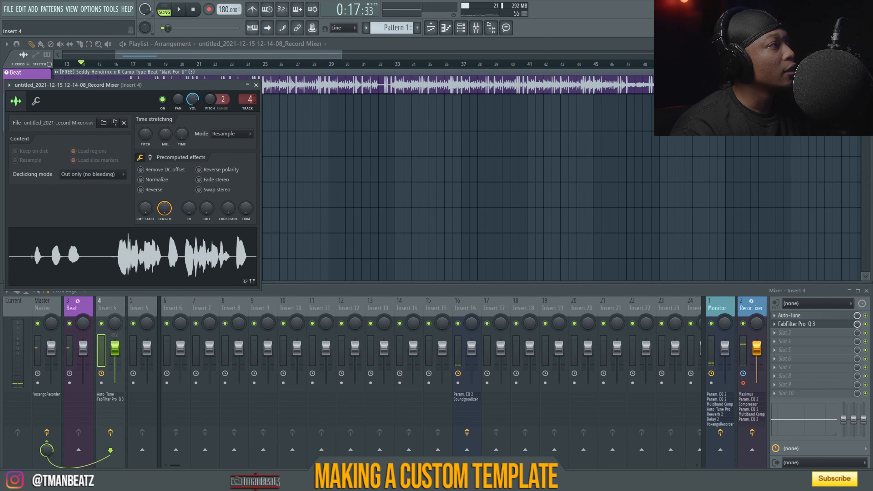
click(257, 86)
key(space)
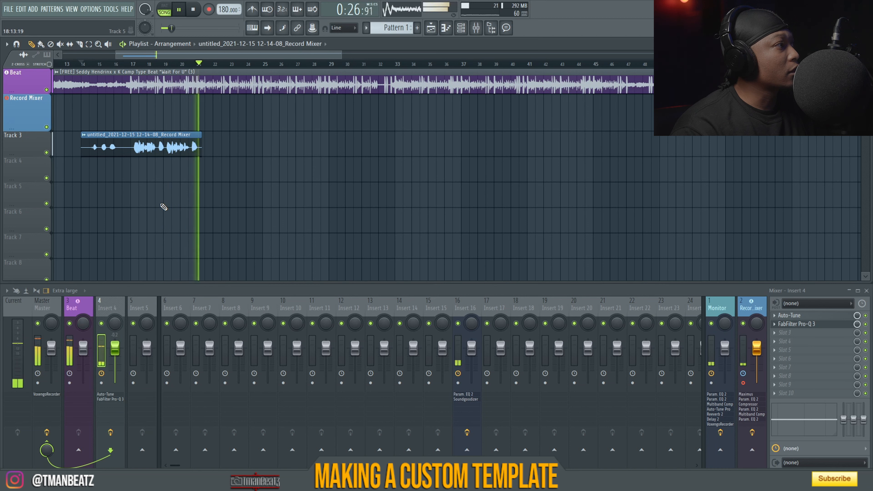
key(space)
Step: Load Soundgoodizer into effect slot 3 of Insert 4
scroll(155, 61, up, 5)
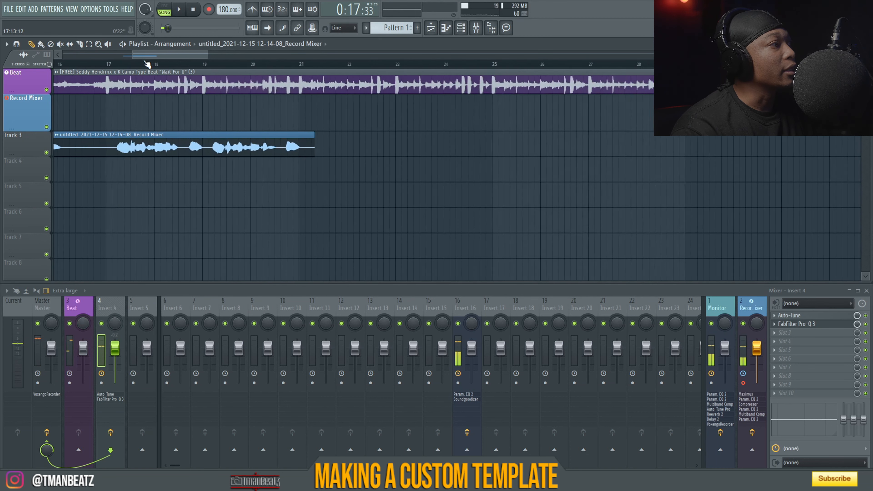
click(776, 335)
mouse_move(794, 270)
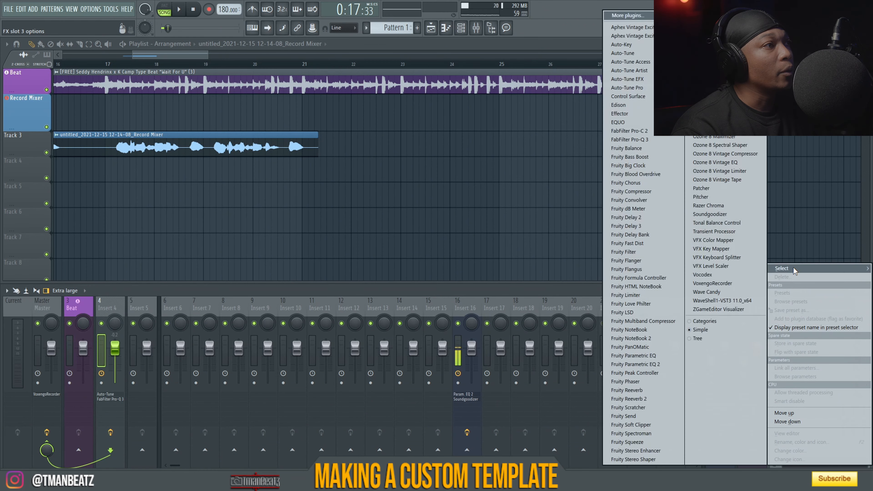
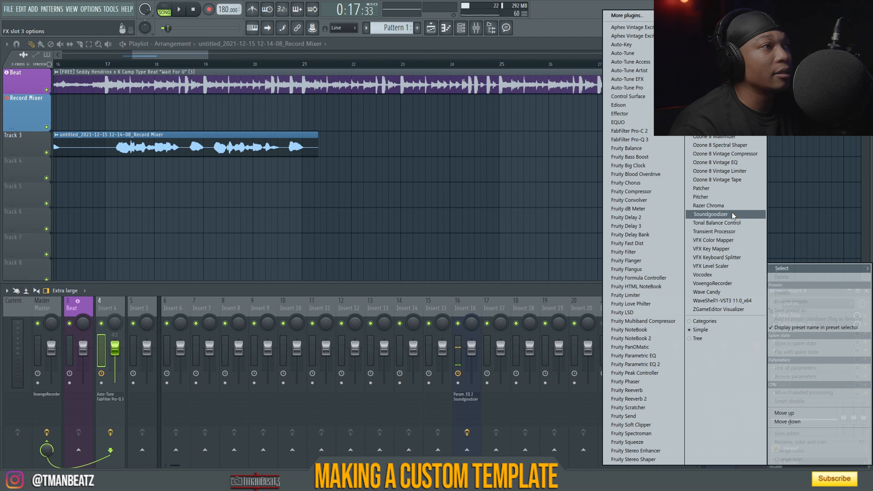
click(732, 213)
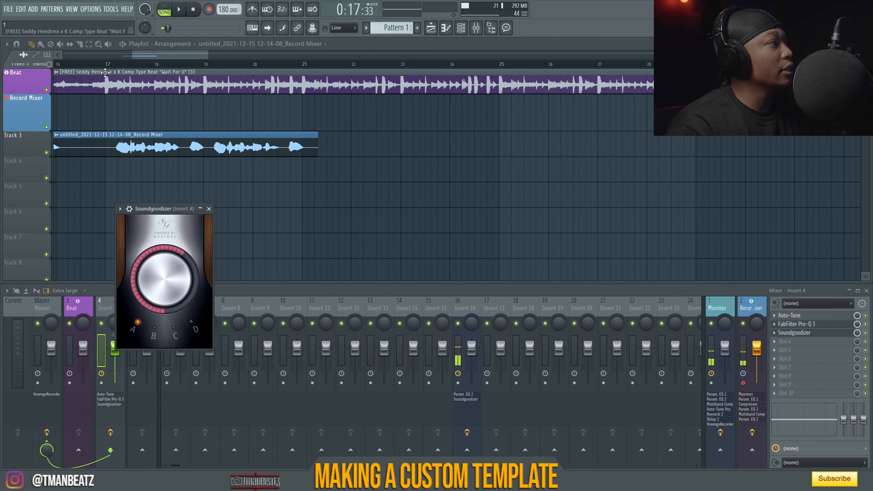
Step: Play the vocal from just before bar 17 with Soundgoodizer in mode D and lower the Insert 4 fader slightly
click(105, 61)
click(192, 325)
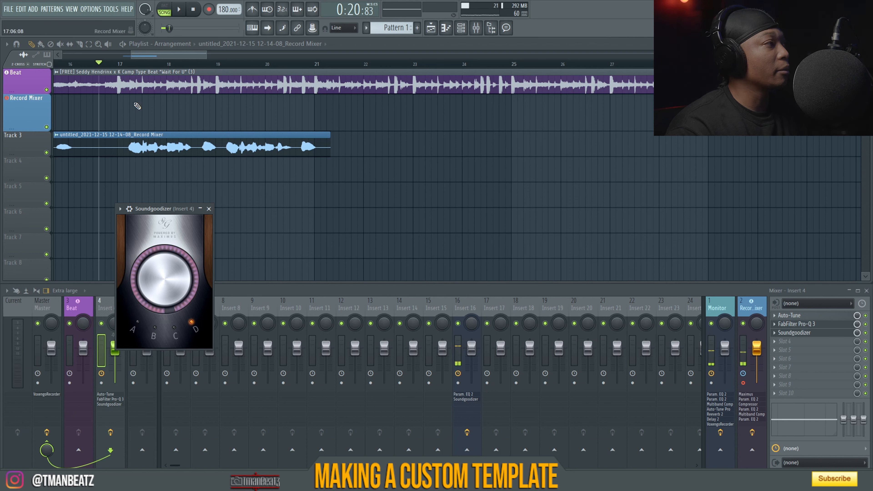
drag(169, 215, 409, 246)
key(space)
drag(115, 347, 115, 357)
click(412, 245)
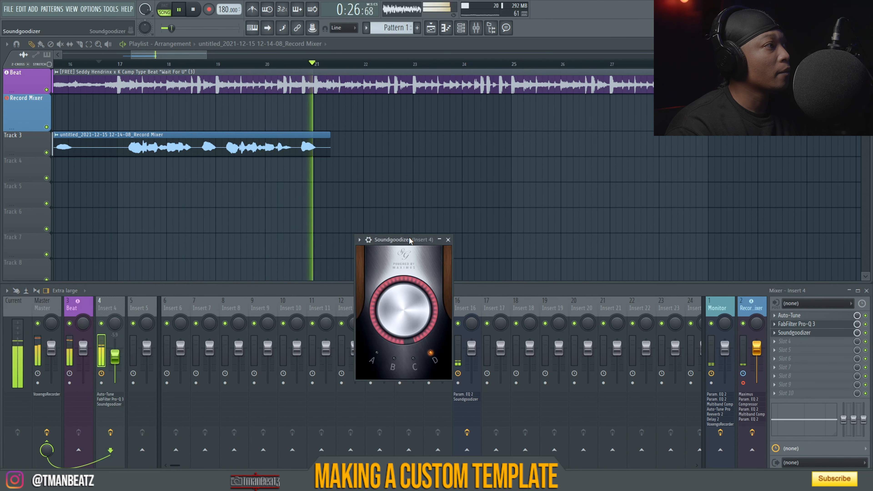
key(space)
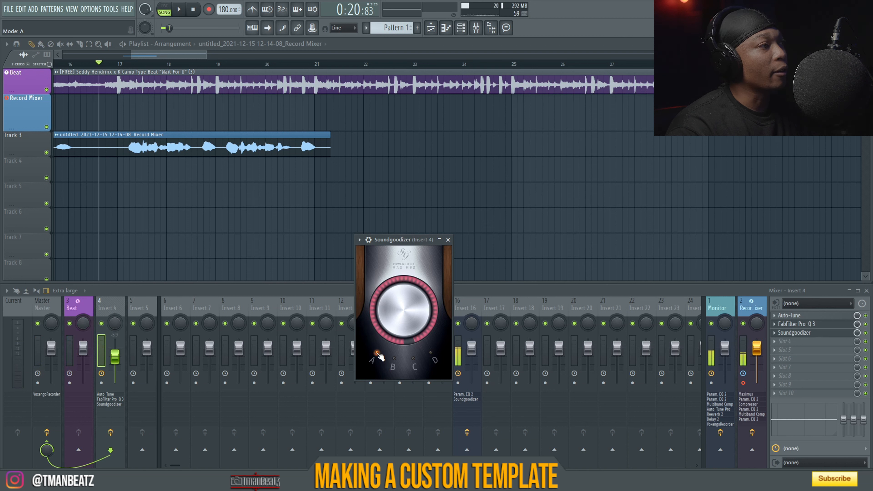
Step: Compare Soundgoodizer modes A, B and C during playback, switch to mode D, and lower the Insert 4 fader slightly
key(space)
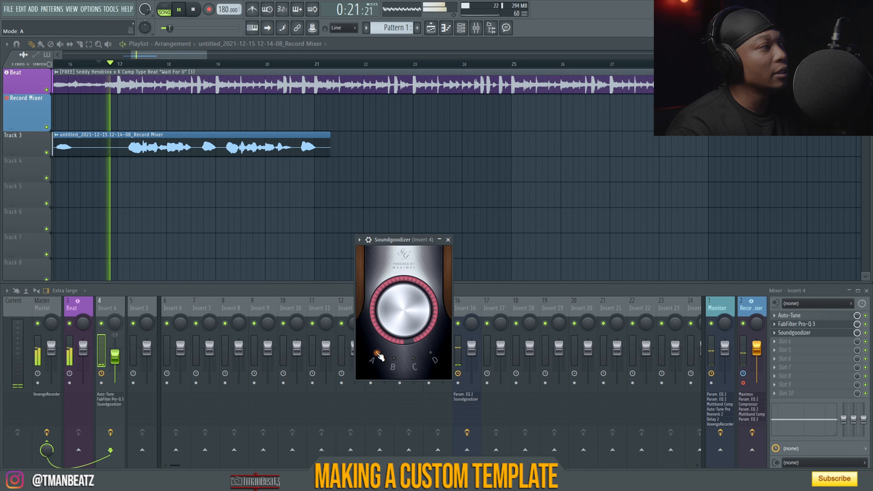
click(398, 361)
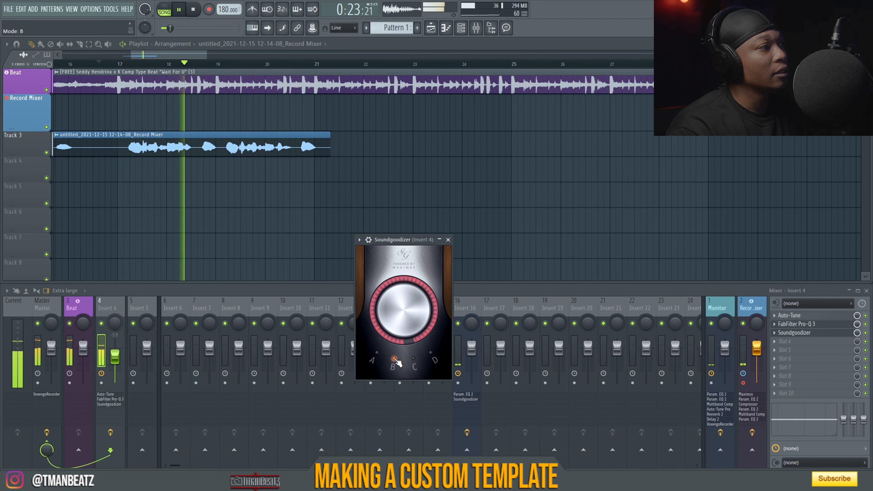
click(423, 353)
key(space)
key(space)
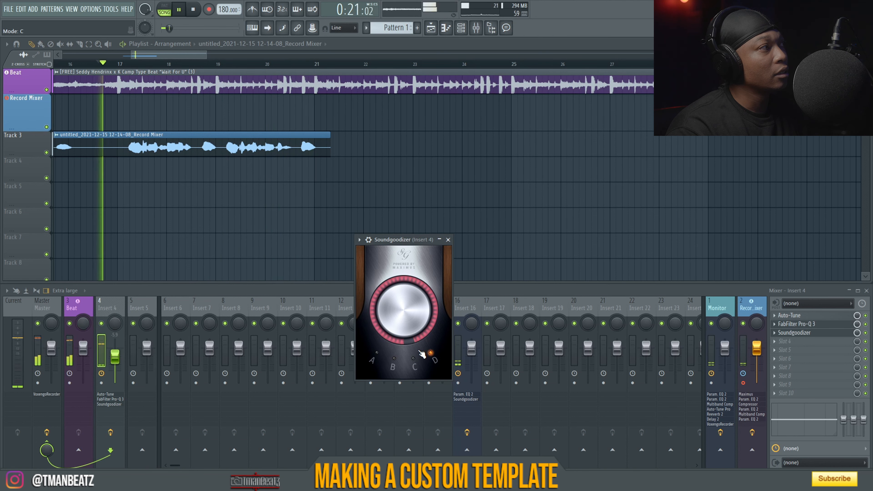
drag(117, 357, 117, 358)
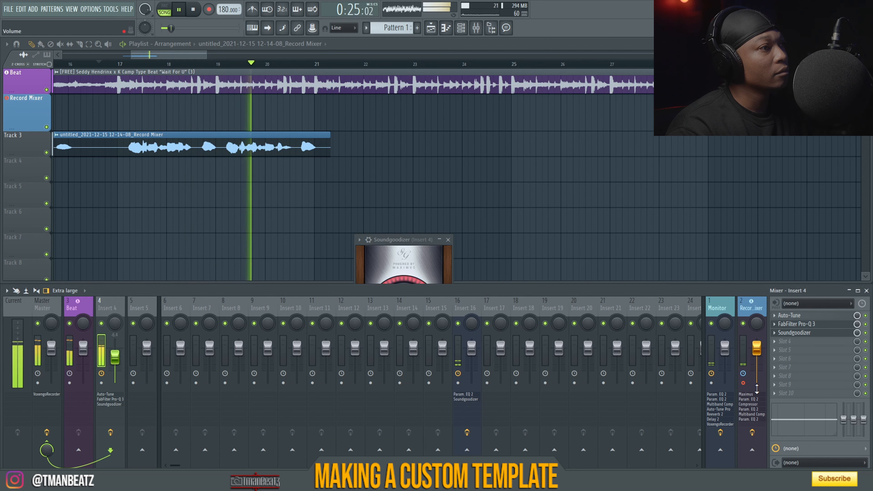
key(space)
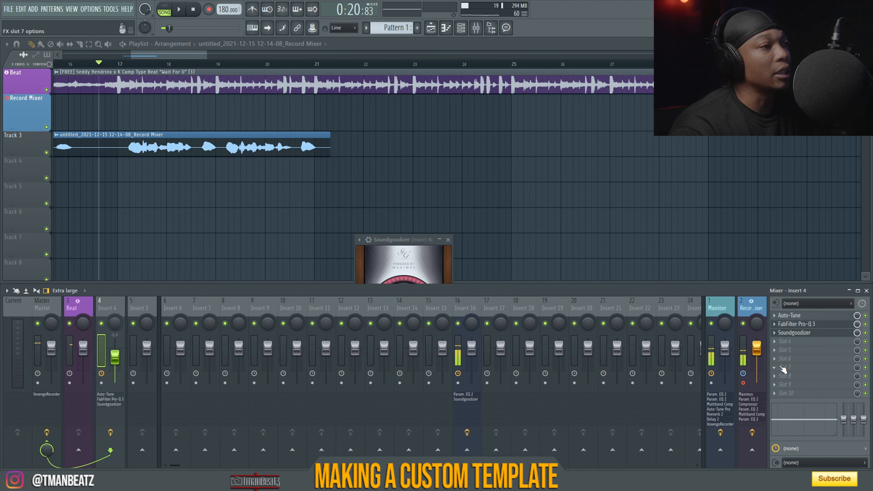
Step: Load Fruity Reeverb 2 into effect slot 4 of Insert 4
click(775, 343)
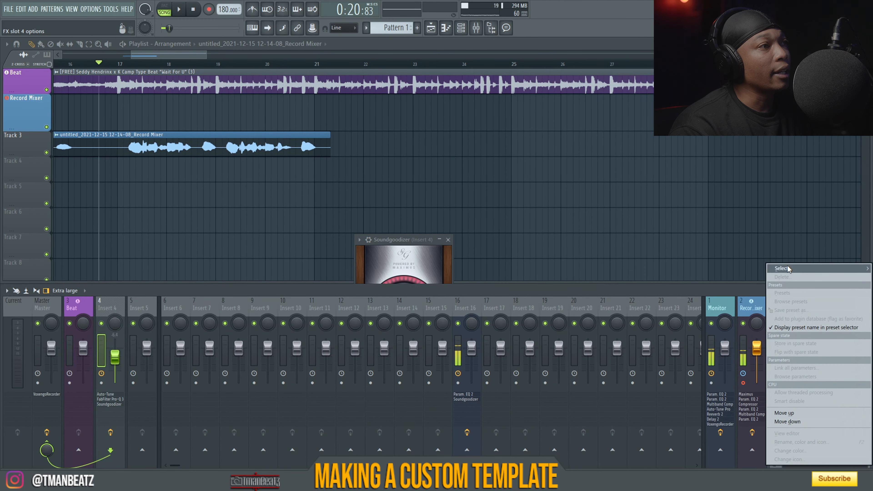
mouse_move(791, 268)
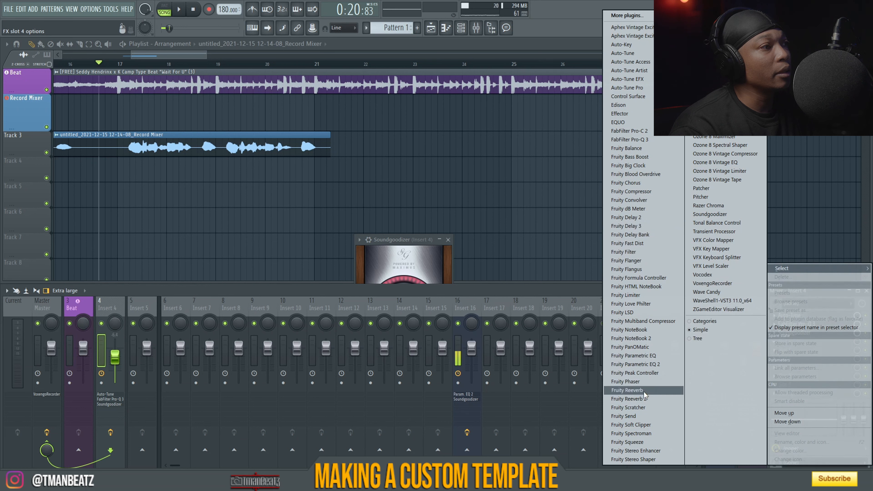
click(629, 399)
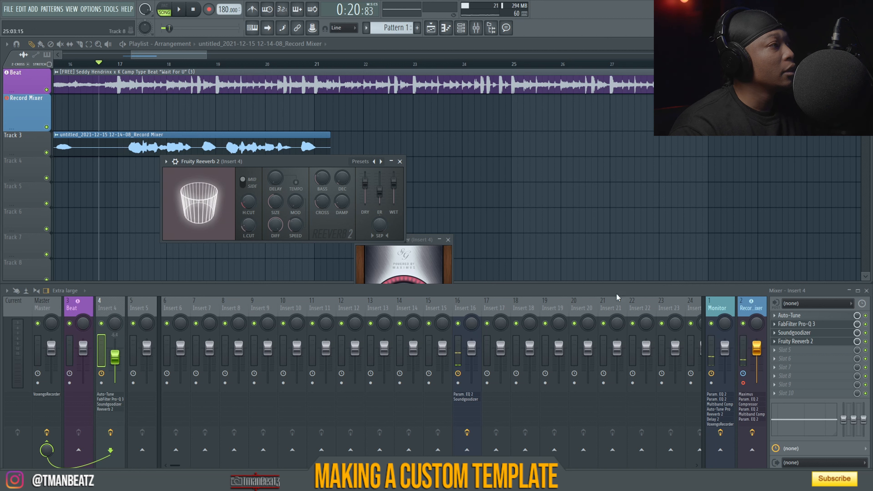
Step: Play the vocal while lowering Fruity Reeverb 2's mix level to about 25%, and close the reverb window
key(space)
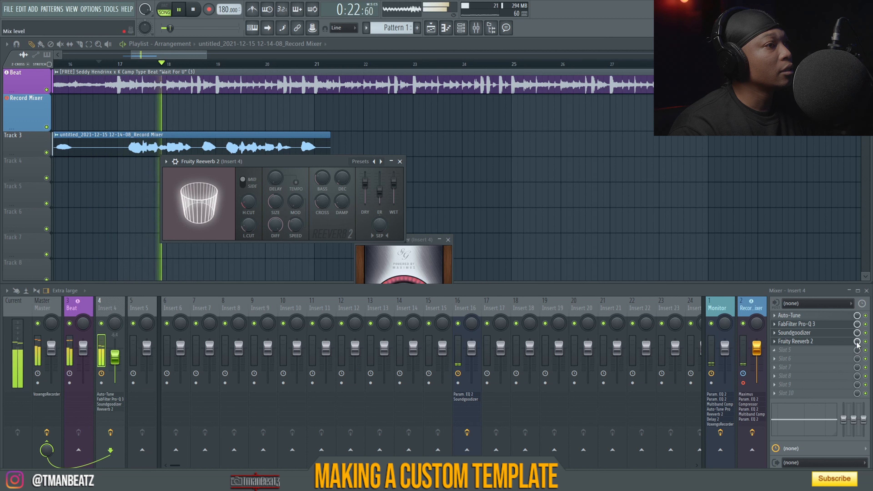
key(space)
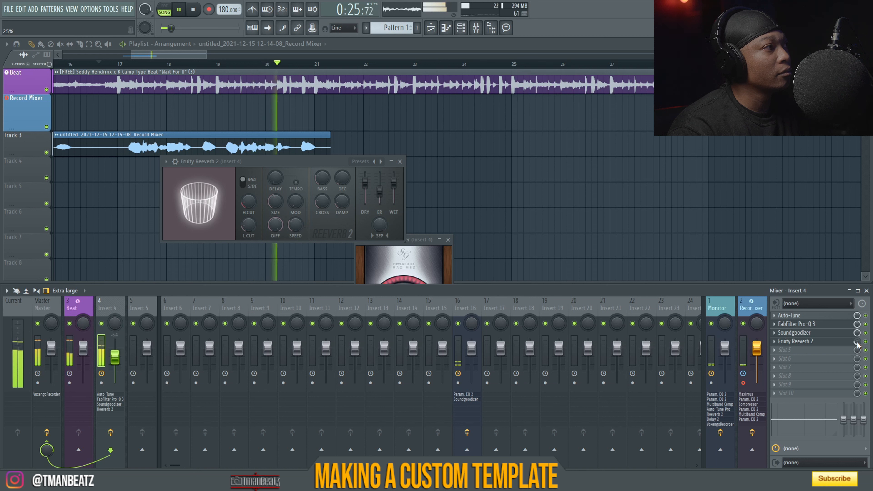
key(space)
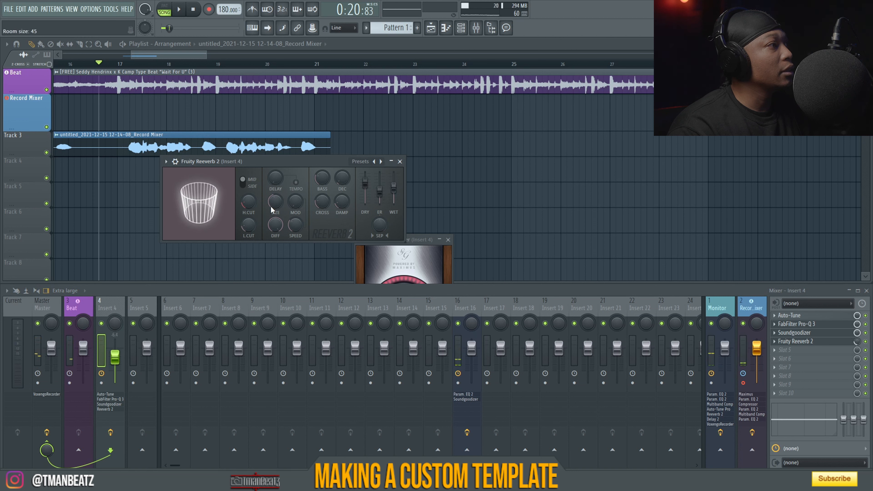
key(space)
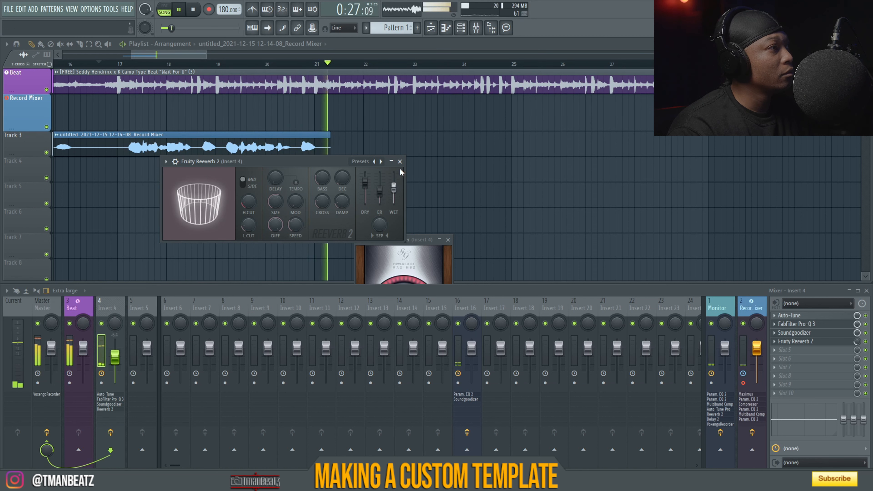
key(space)
click(400, 161)
Step: Load Fruity Delay 2 into effect slot 5 of Insert 4 and set its delay time to 4 steps
click(779, 351)
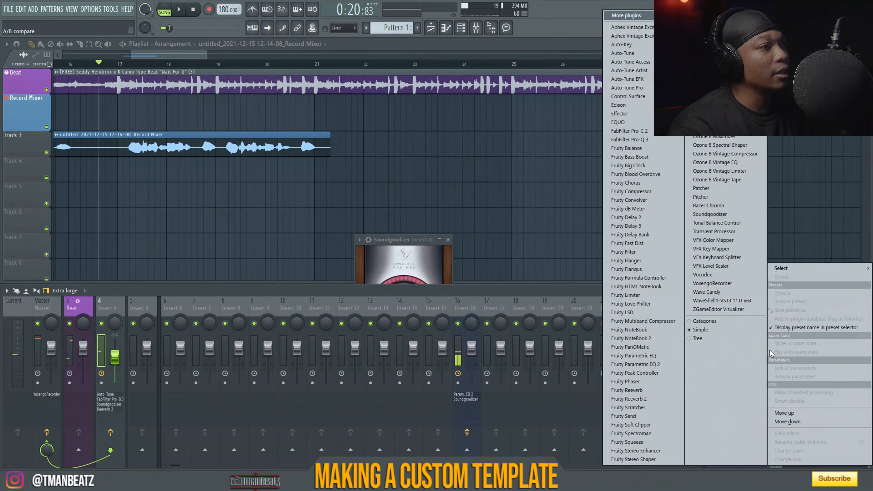
click(641, 220)
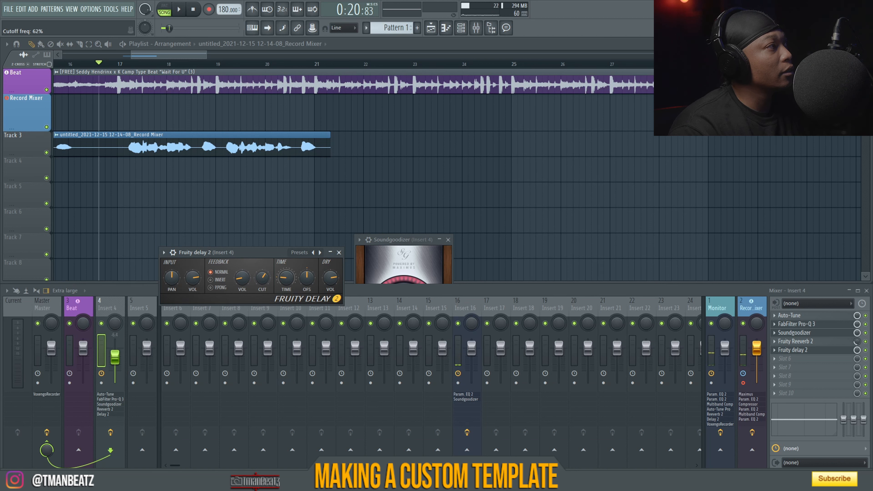
right_click(287, 279)
mouse_move(303, 297)
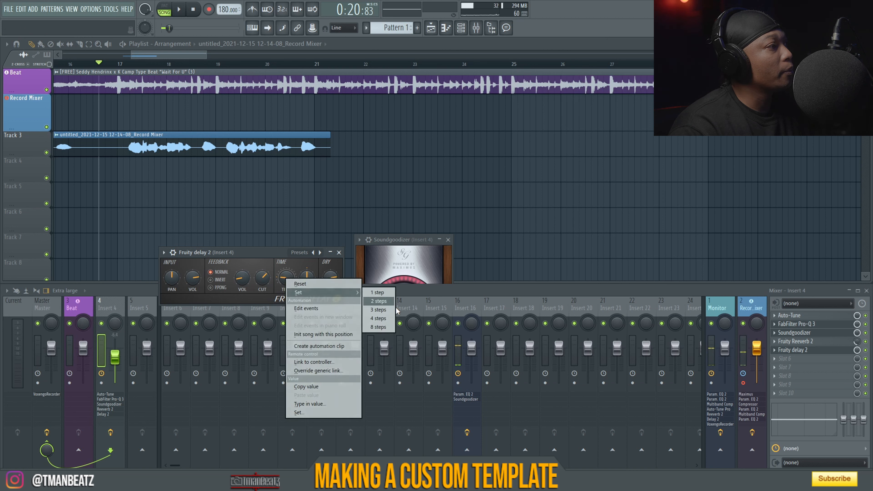
click(388, 320)
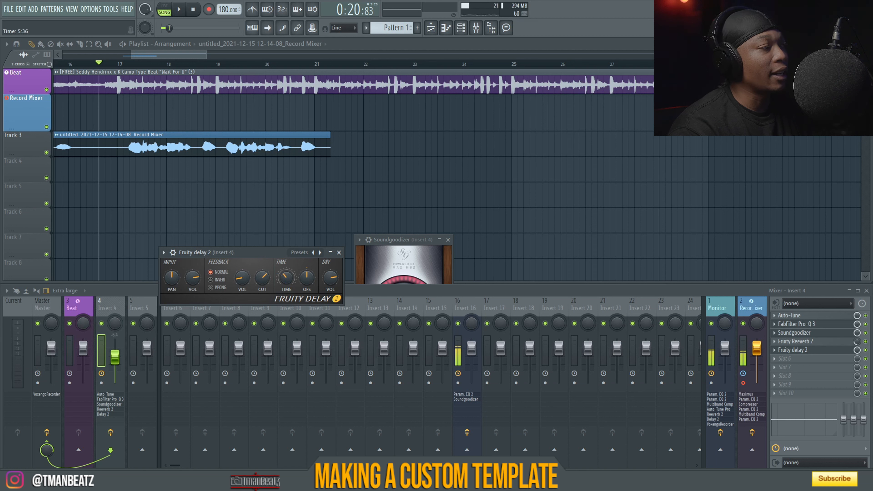
right_click(285, 283)
mouse_move(309, 294)
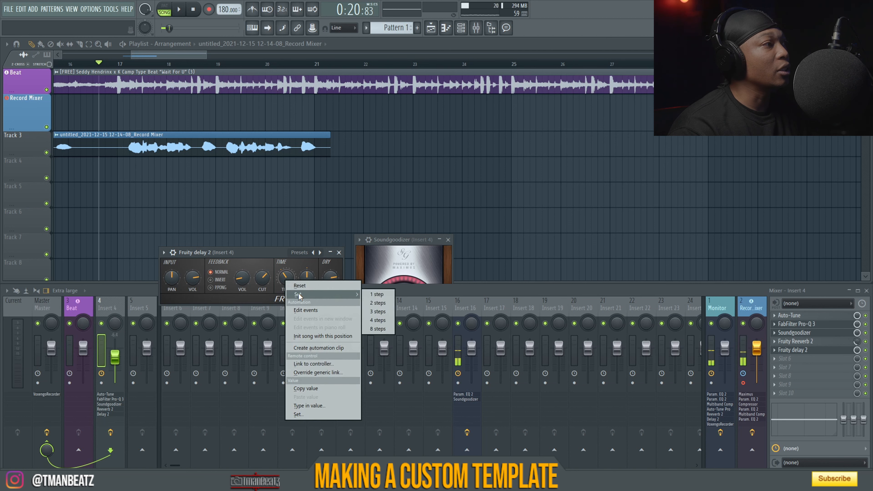
click(378, 320)
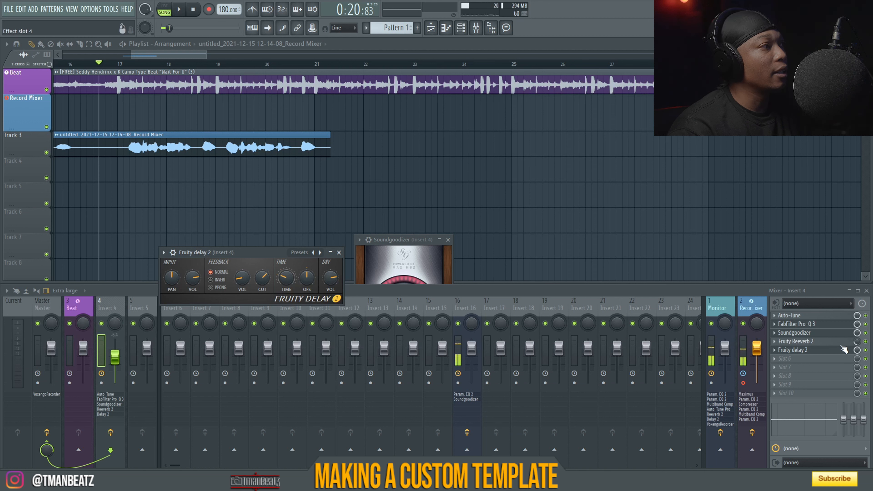
Step: Lower the mix level of Fruity Delay 2 to about 77% while playing the vocal
click(857, 353)
key(space)
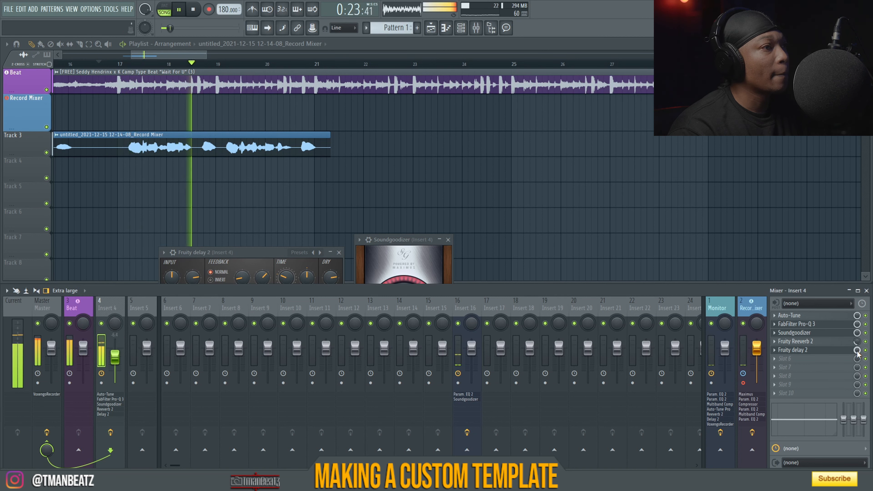
key(space)
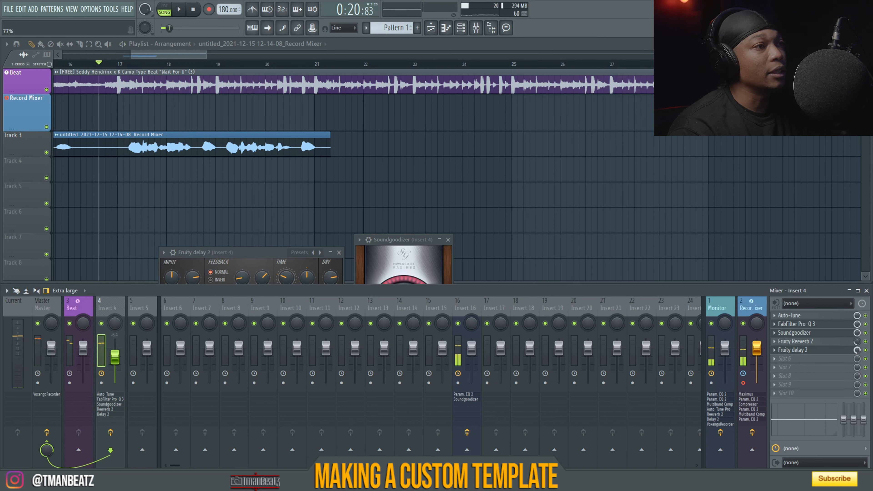
Step: Try a delay time of 8 steps in Fruity Delay 2 and play the vocal to hear it
right_click(285, 280)
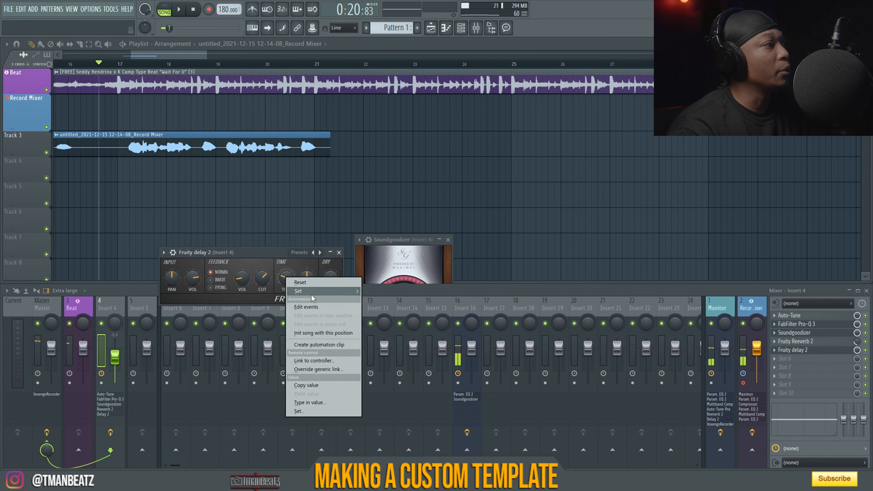
mouse_move(343, 291)
click(380, 326)
key(space)
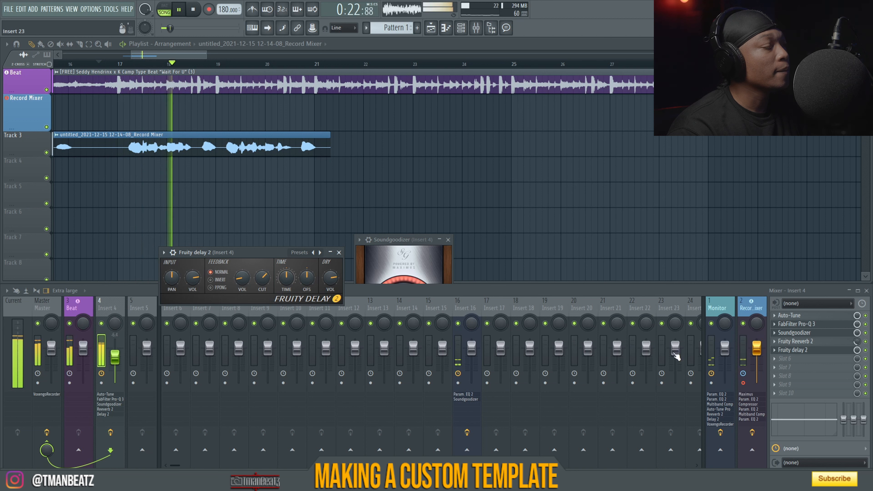
key(space)
Step: Lower Fruity Delay 2's mix level to about 16%, set its delay time to 4 steps, and replay the vocal
click(857, 350)
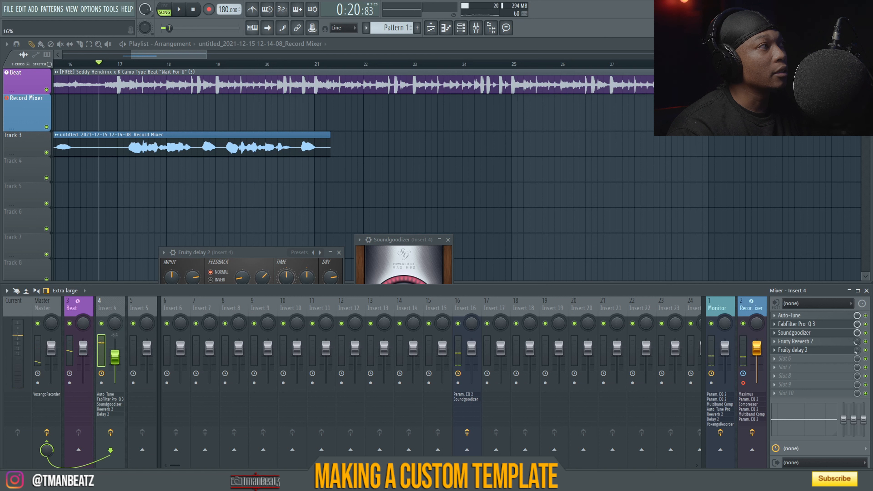
key(space)
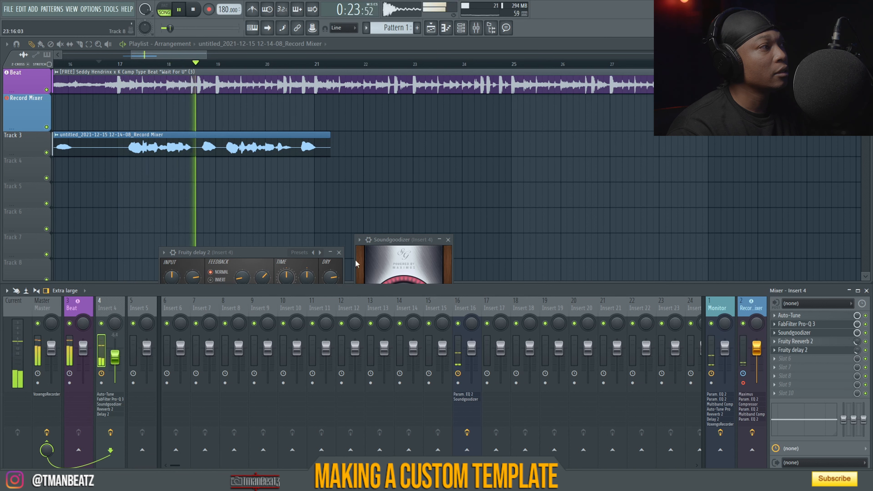
click(272, 257)
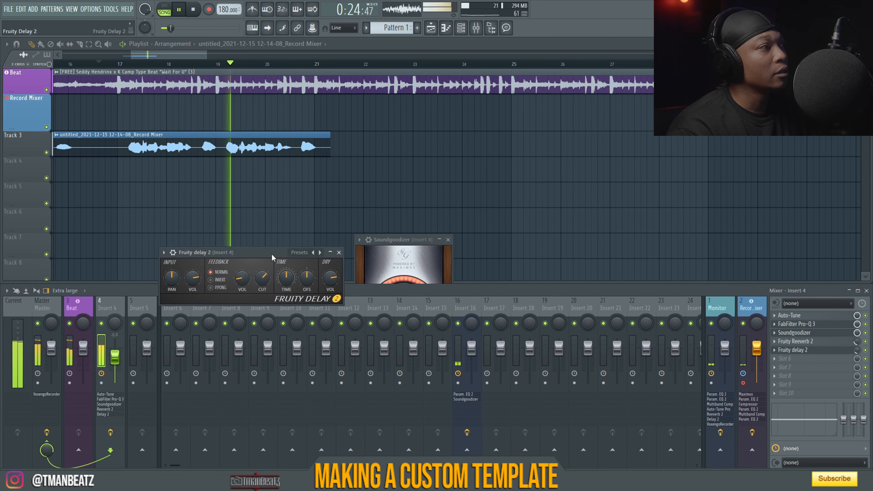
right_click(286, 277)
mouse_move(310, 295)
click(376, 318)
key(space)
key(space)
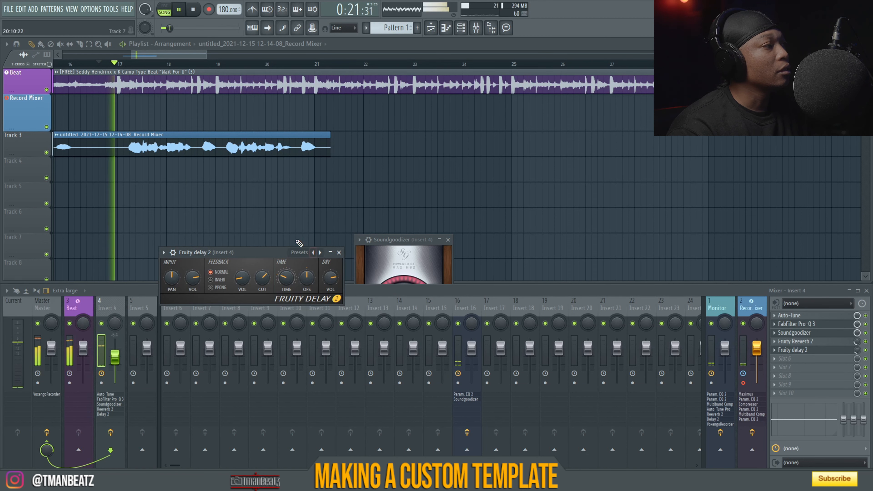
Step: Mute the Beat track in the playlist and play the vocal alone, slightly reducing the Fruity Delay 2 mix level
click(46, 90)
drag(857, 351, 857, 355)
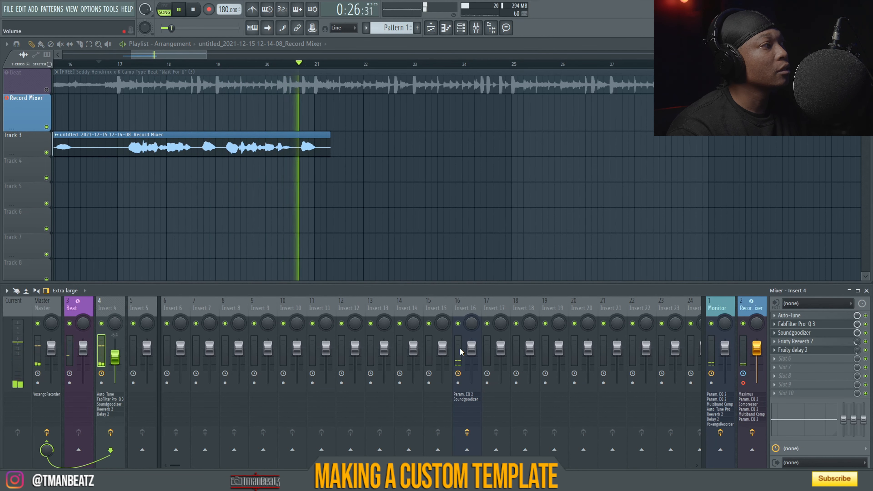
key(space)
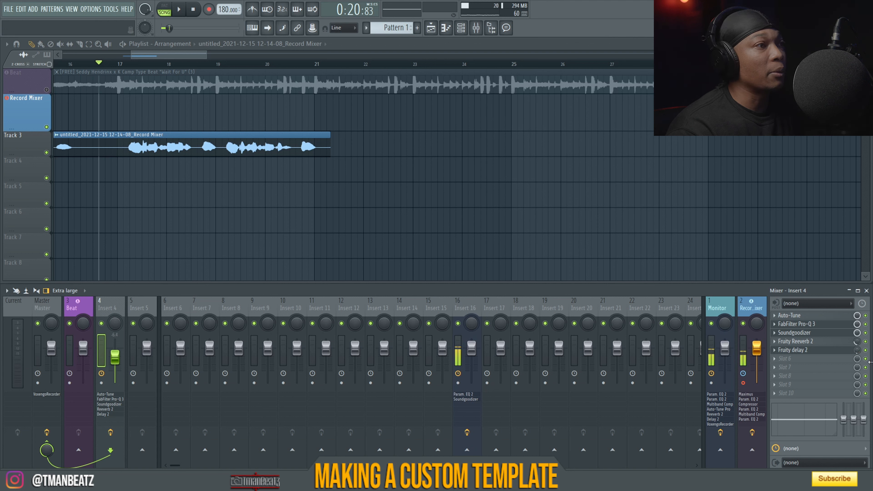
key(space)
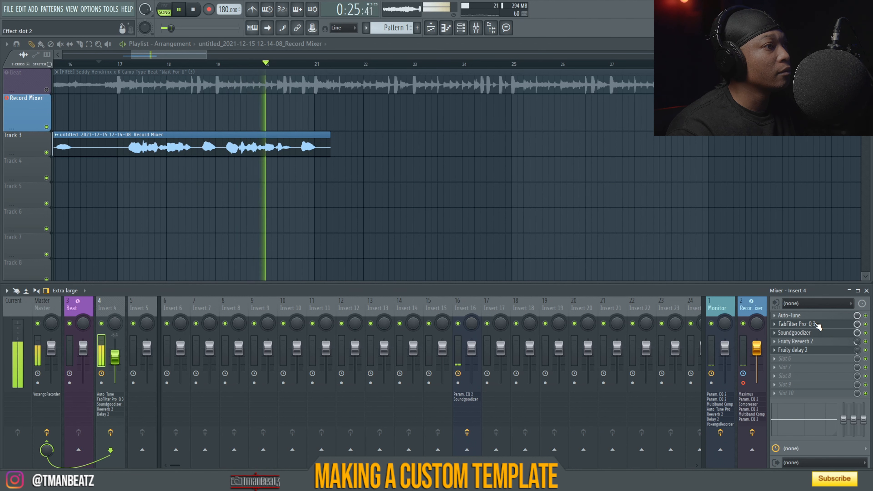
key(space)
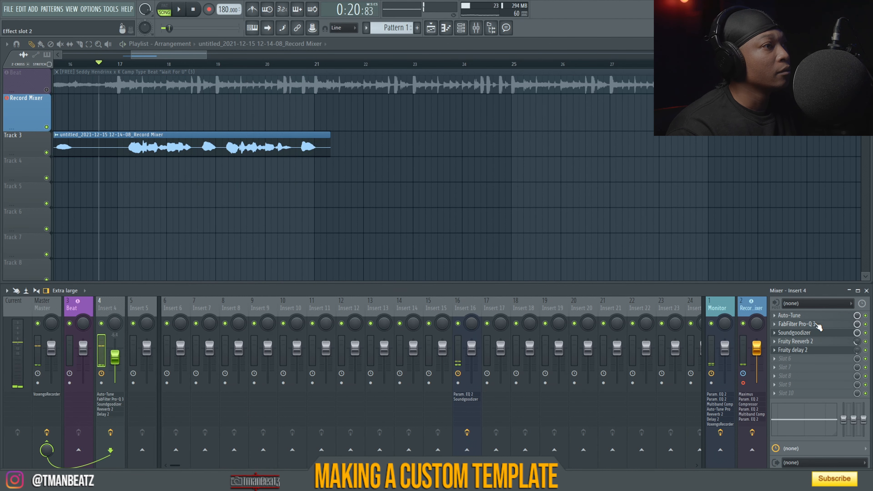
Step: Add a wide bell cut in Insert 4's FabFilter Pro-Q 3 at about 200 Hz, −2.4 dB, with a Q of about 0.52
click(819, 327)
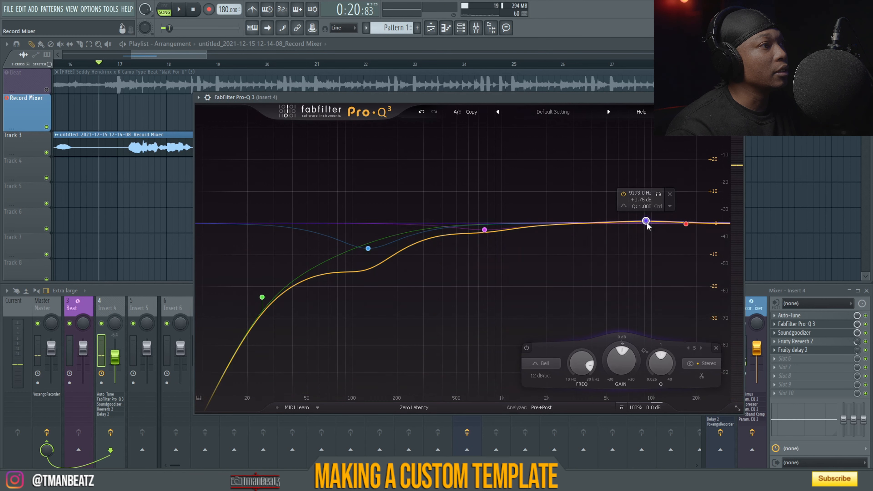
click(534, 226)
right_click(532, 228)
mouse_move(579, 273)
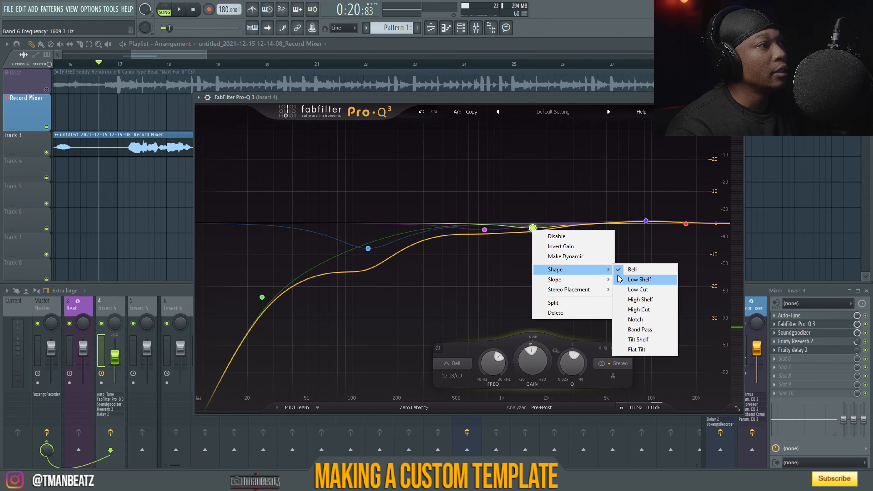
click(633, 270)
drag(533, 231, 396, 231)
scroll(418, 230, up, 4)
scroll(418, 229, up, 6)
scroll(421, 235, down, 8)
Step: Add a bell cut at about 41 Hz, −9.2 dB, and move band 2 to about 135 Hz and band 3 to about 676 Hz, −3.9 dB
drag(294, 285, 293, 251)
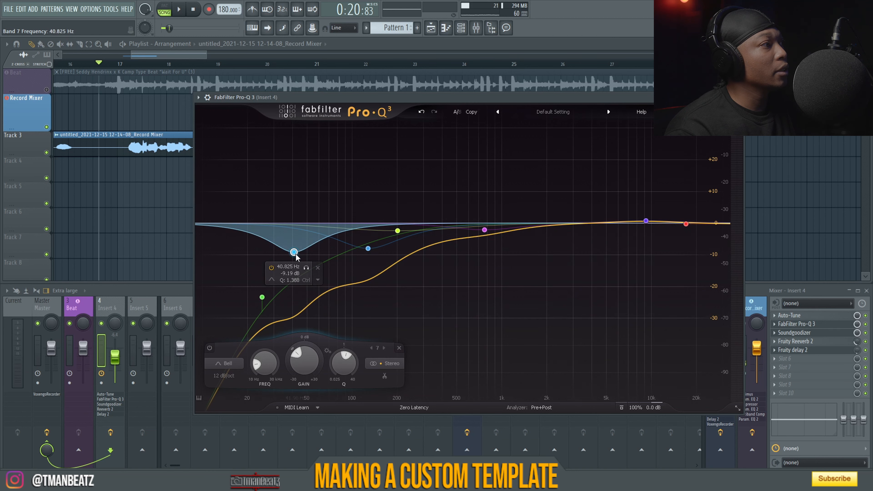
drag(368, 249, 370, 250)
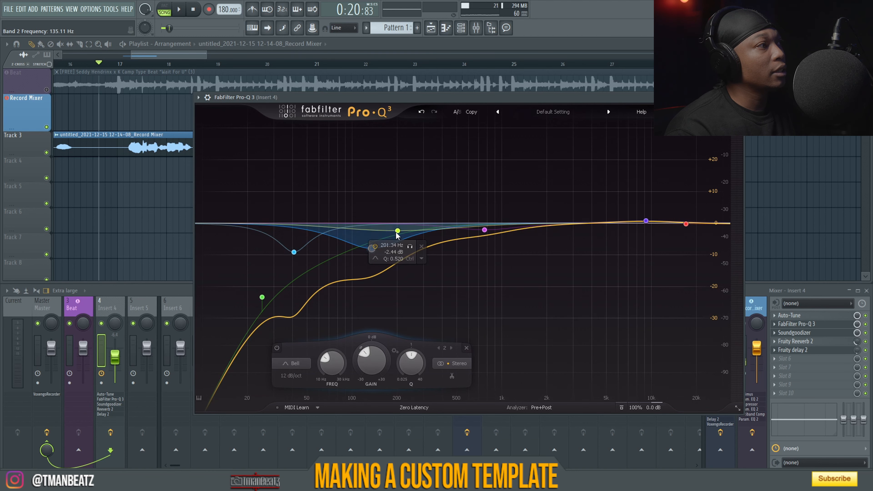
drag(485, 230, 476, 235)
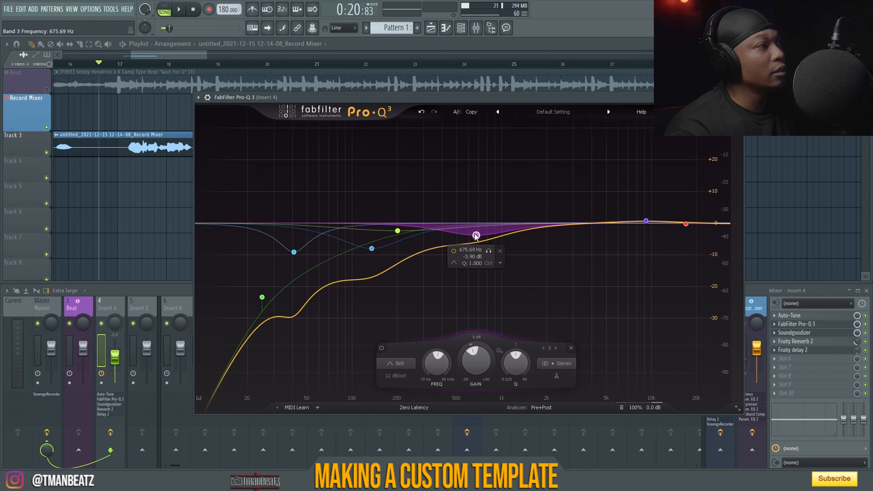
Step: While playing the vocal, move Pro-Q 3's band 6 to about 79 Hz, −3.7 dB, and set the low cut to about 16.4 Hz, Q 0.025, 96 dB/oct
key(space)
drag(397, 230, 338, 236)
click(262, 297)
scroll(264, 298, down, 10)
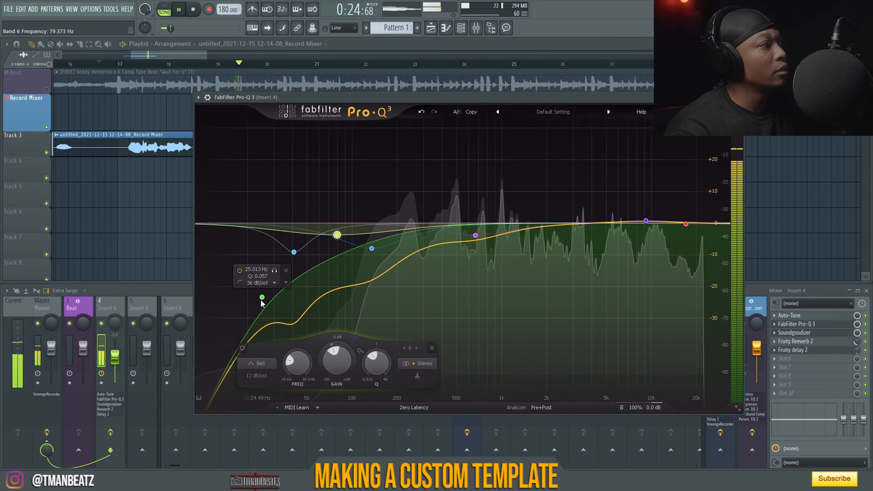
drag(264, 299, 235, 339)
scroll(244, 308, up, 3)
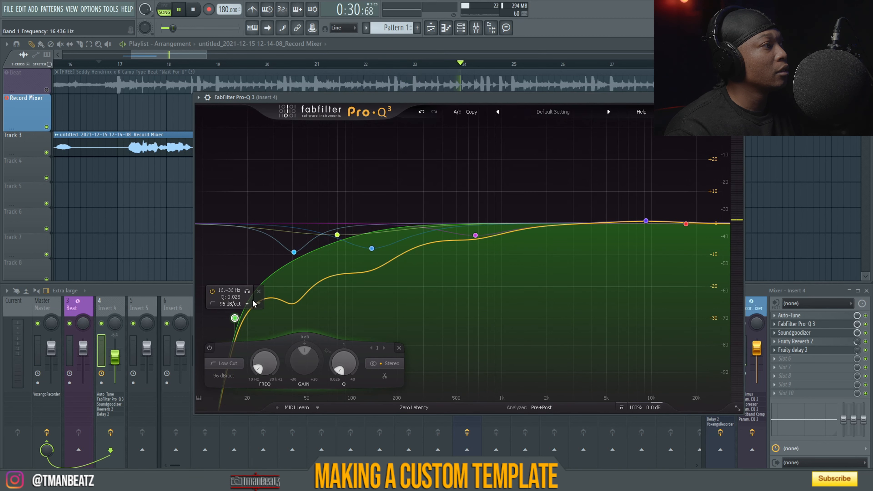
Step: Add small bell cuts below band 7, move band 7 to about 44 Hz, and shift band 2 to about 141 Hz, −9.2 dB, during playback
mouse_move(272, 299)
mouse_down()
mouse_move(257, 316)
mouse_move(273, 311)
mouse_up()
drag(273, 256, 258, 248)
scroll(257, 248, down, 3)
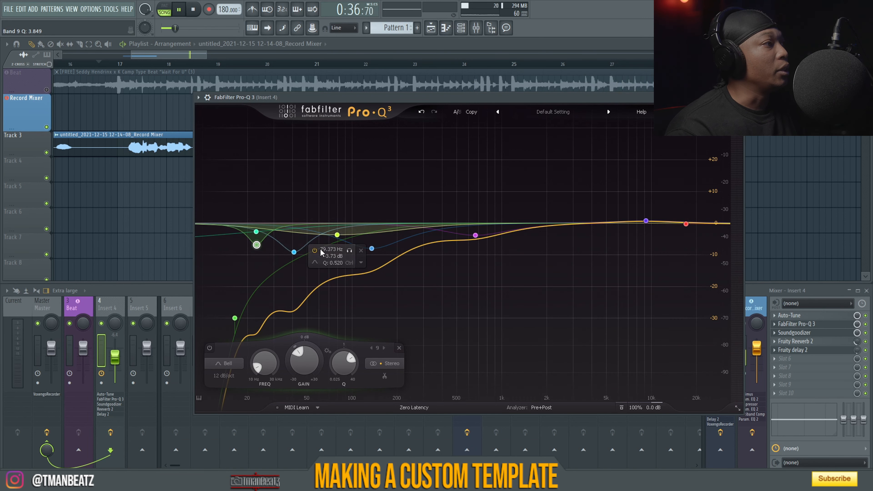
drag(292, 253, 296, 251)
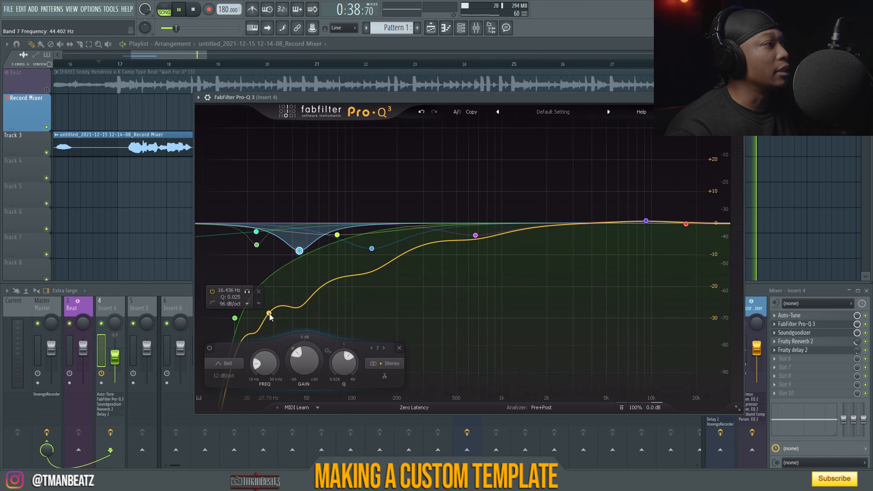
double_click(278, 230)
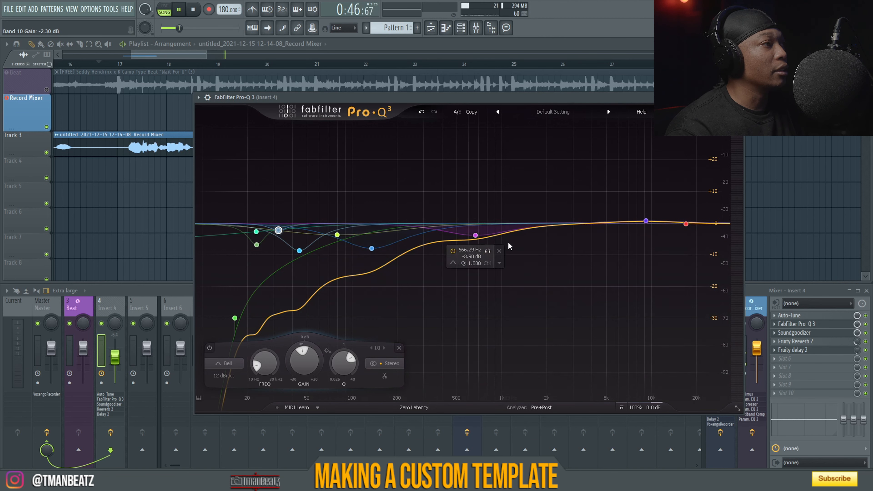
key(space)
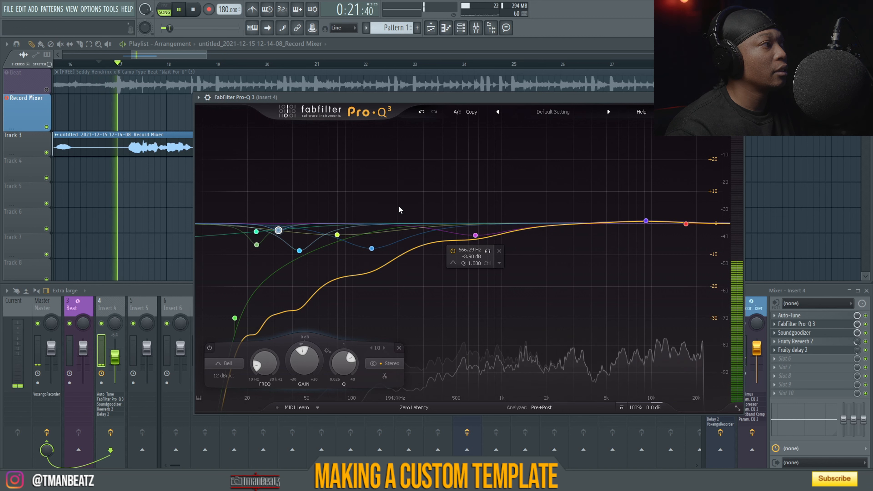
click(372, 249)
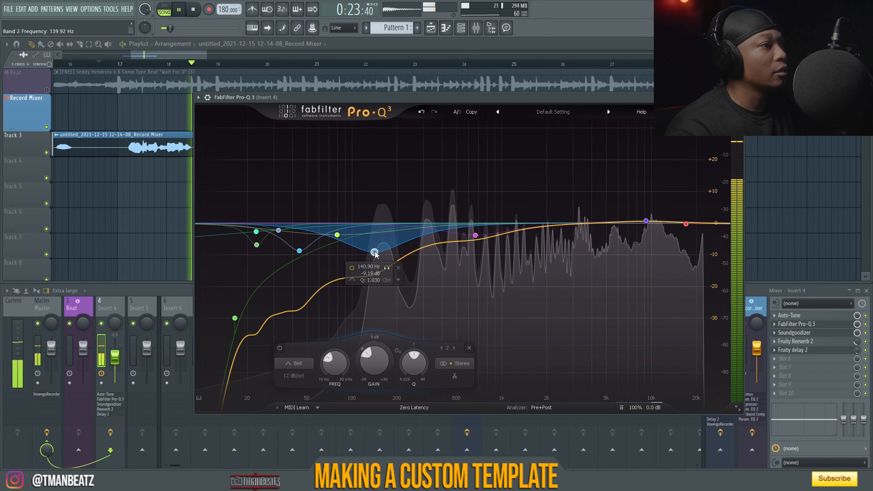
Step: Move Fruity Reeverb 2 to slot 9 and Fruity Delay 2 to slot 10, set the reverb mix to 18% and Insert 4's fader to −9.5 dB
scroll(810, 351, down, 5)
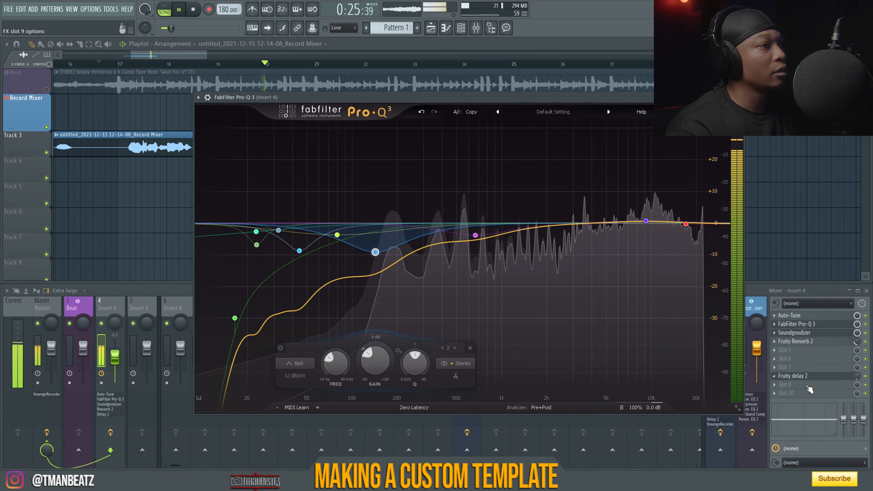
scroll(814, 342, down, 5)
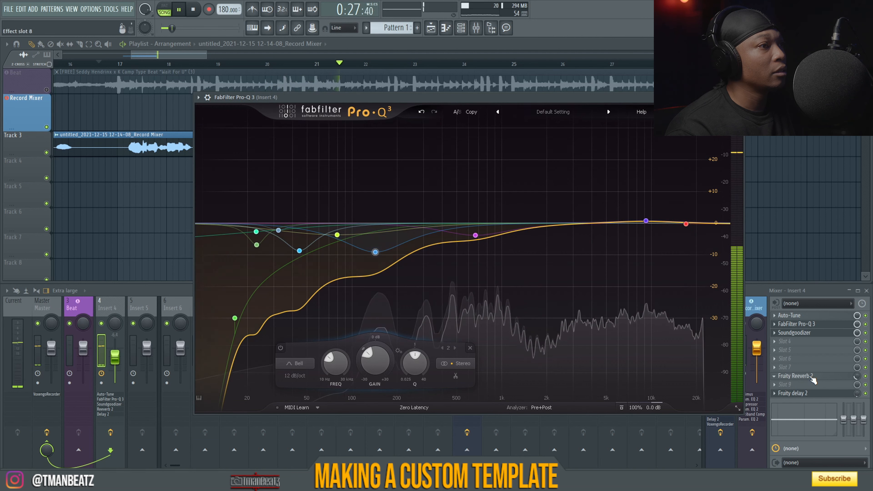
drag(856, 386, 856, 385)
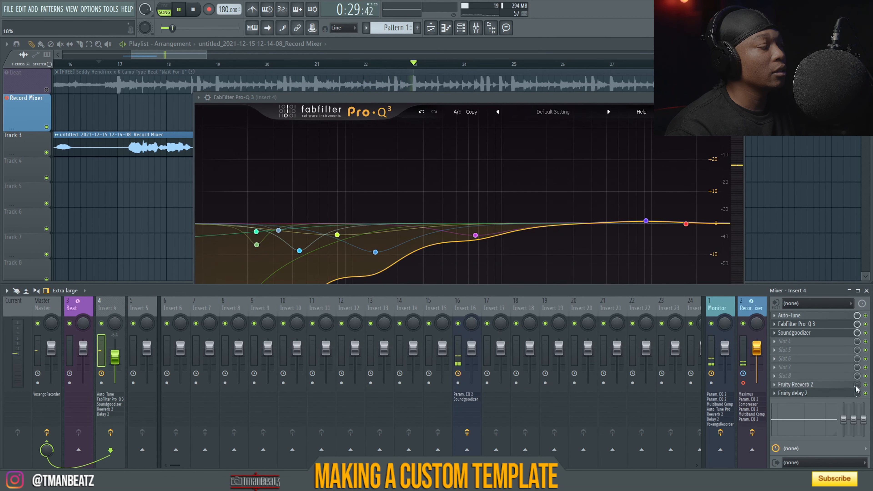
drag(115, 357, 115, 360)
key(space)
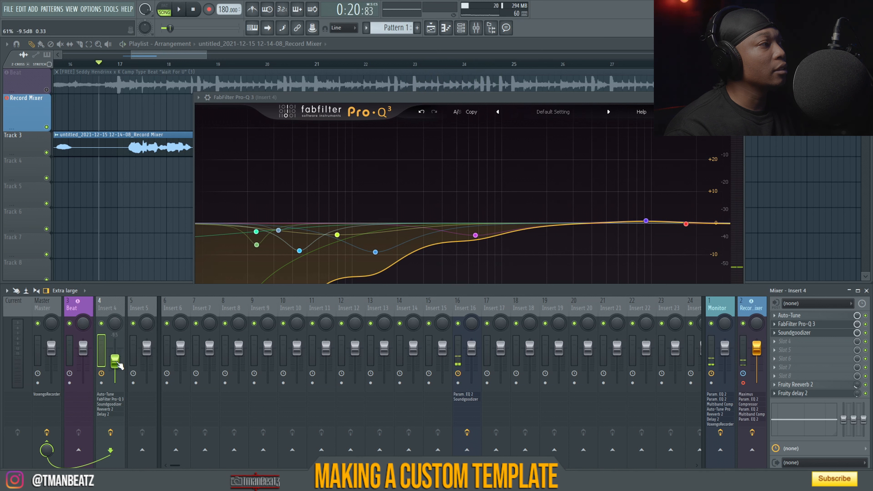
Step: Rename mixer track Insert 4 as Mixer Track 4 and color it green
right_click(118, 313)
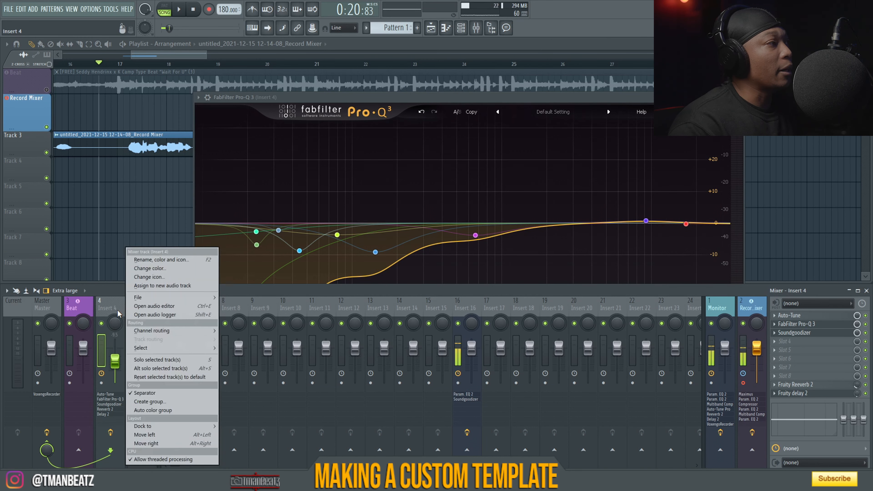
click(155, 261)
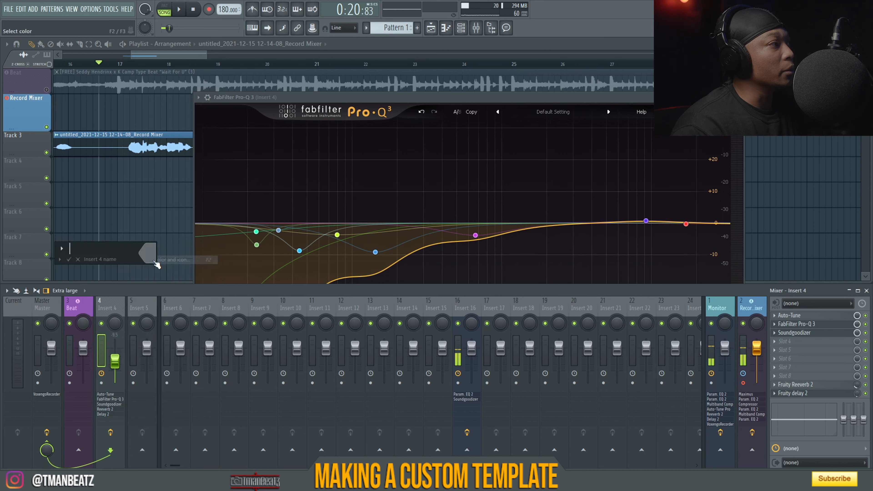
text(Mixer Tr)
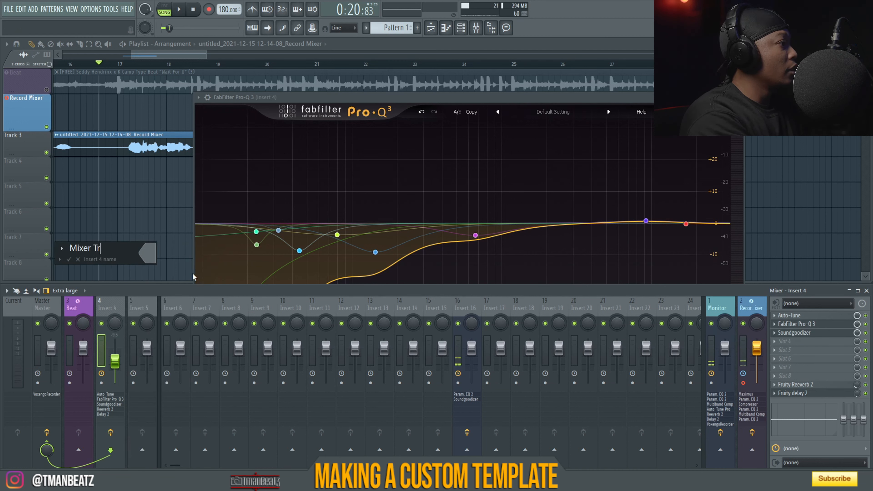
text(ack 4)
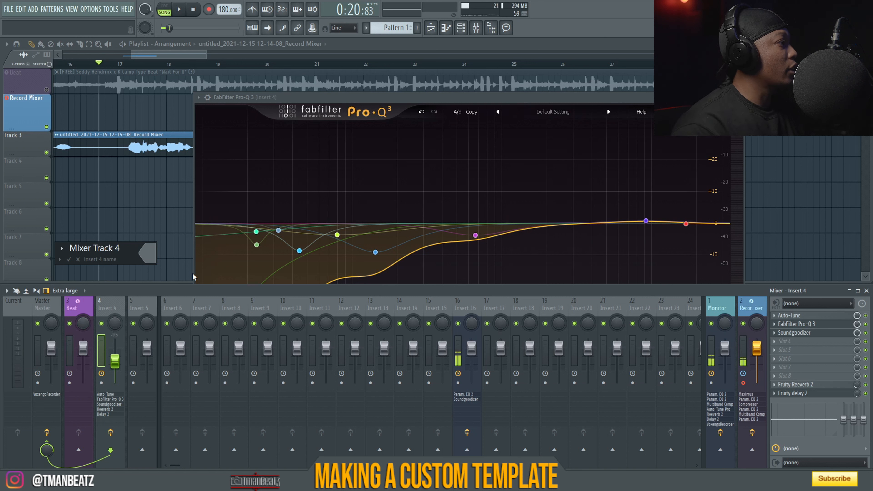
click(147, 253)
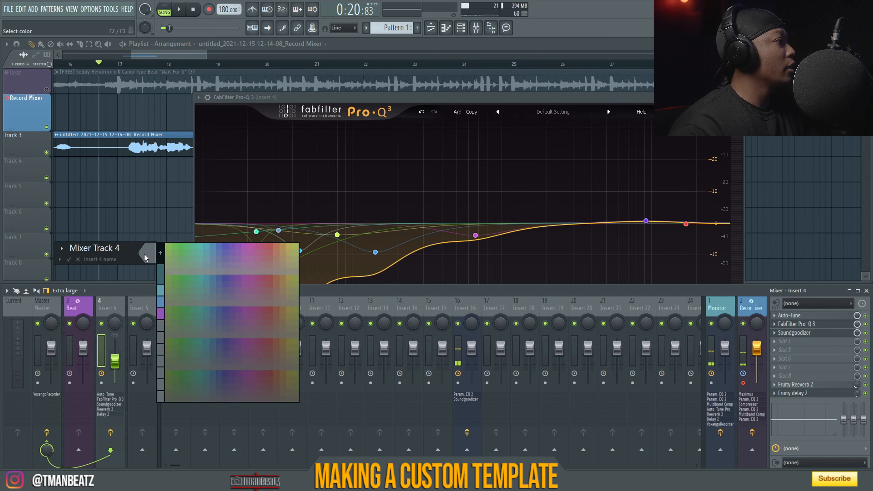
click(182, 281)
key(Return)
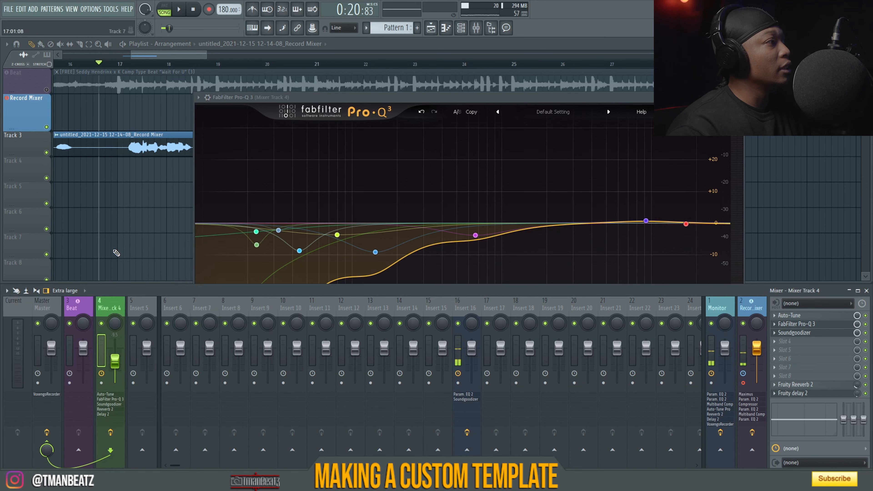
Step: Set playlist Track 3 to an audio track linked to Mixer Track 4, and unmute the Beat track
right_click(20, 135)
mouse_move(54, 183)
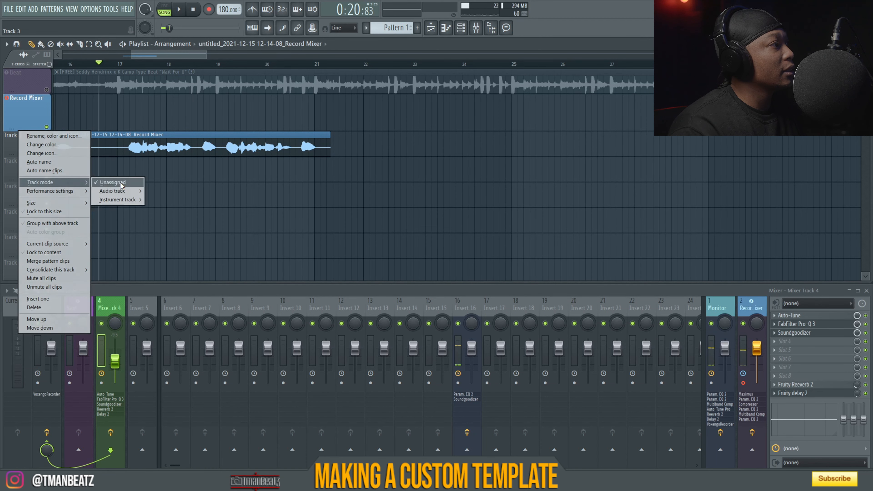
mouse_move(113, 191)
click(168, 44)
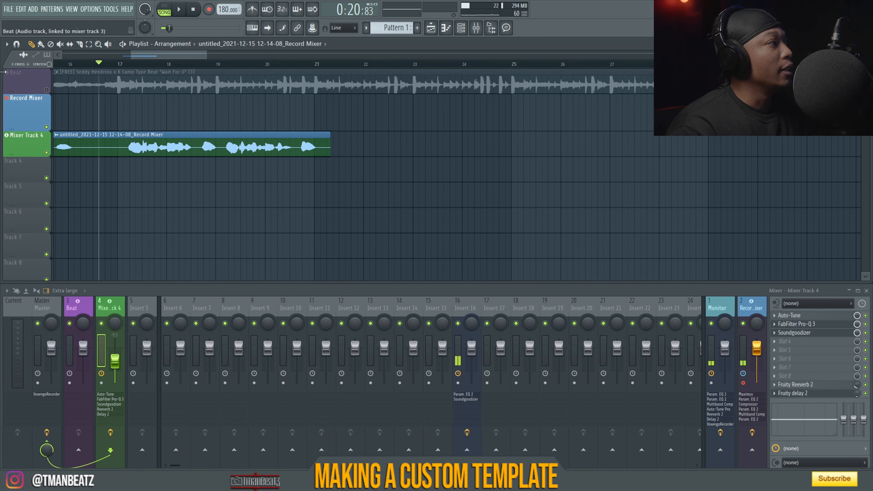
click(47, 90)
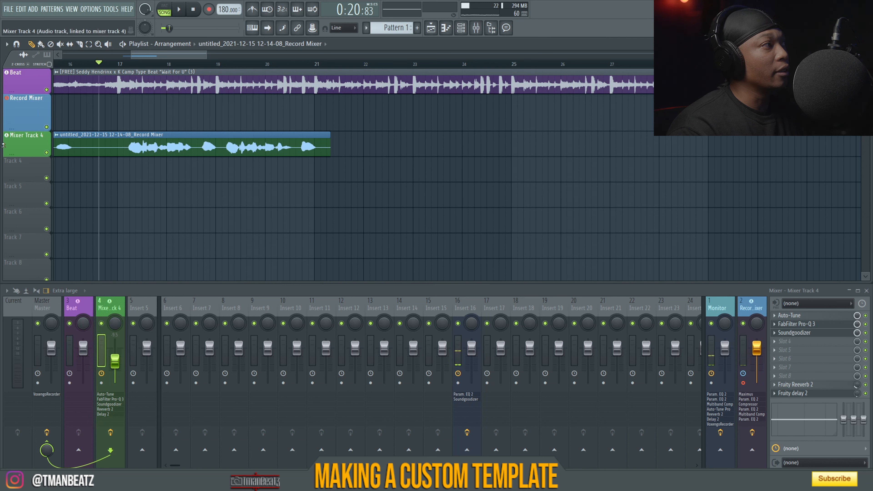
Step: Delete the old vocal clip and record a new vocal take over the beat on the Record Mixer track from bar 15
right_click(152, 147)
scroll(105, 67, down, 5)
click(91, 66)
key(space)
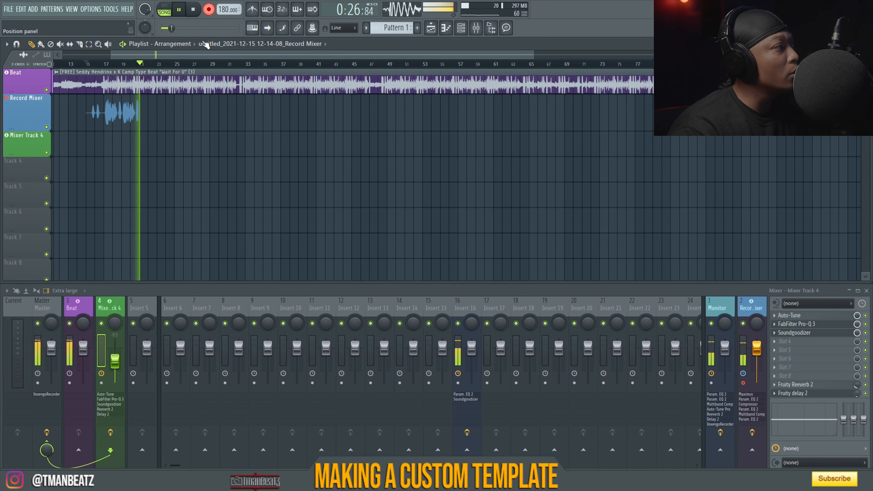
key(space)
Step: Move the new vocal clip onto the Mixer Track 4 playlist track, checking its mixer routing before and after, and play it with the beat
double_click(117, 117)
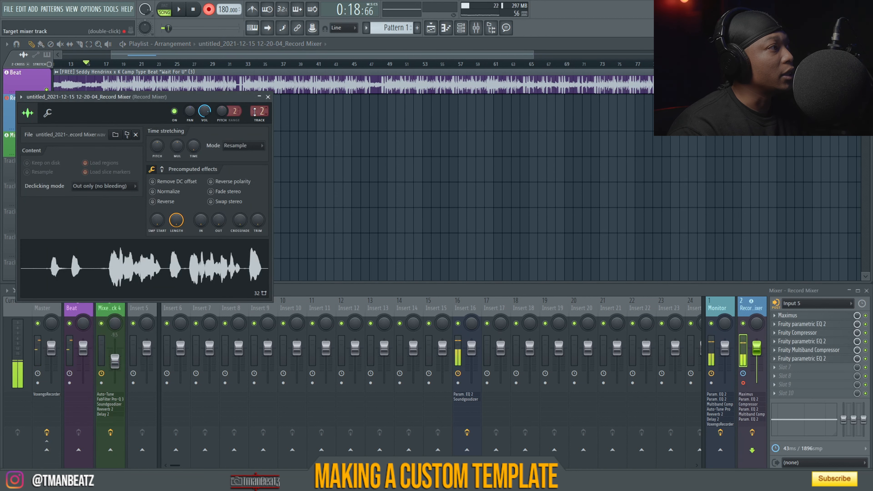
drag(241, 90, 506, 98)
click(102, 112)
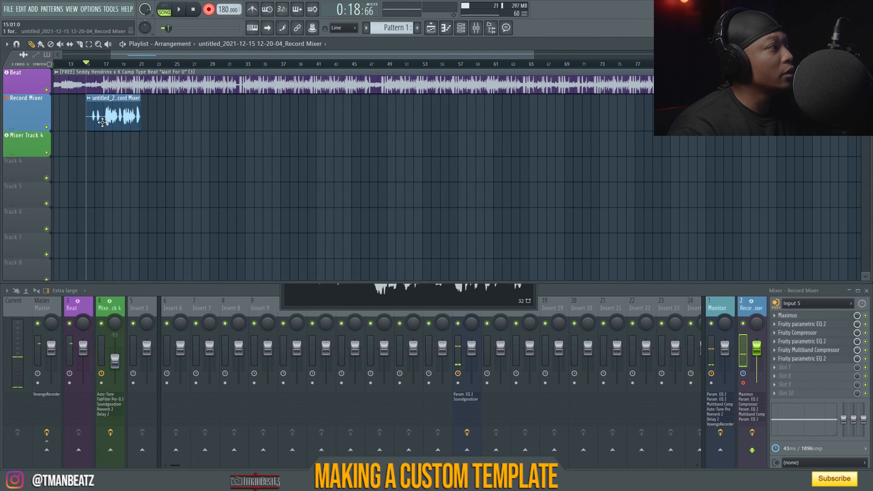
drag(103, 143, 106, 147)
double_click(109, 147)
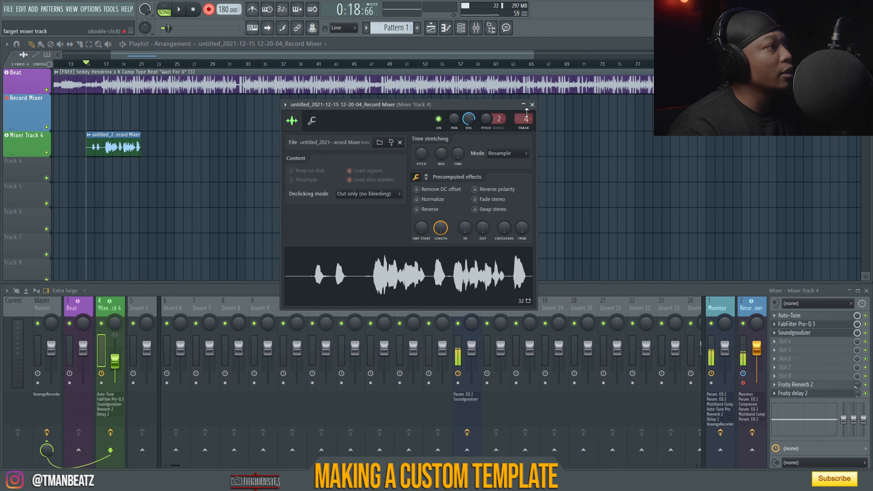
click(533, 105)
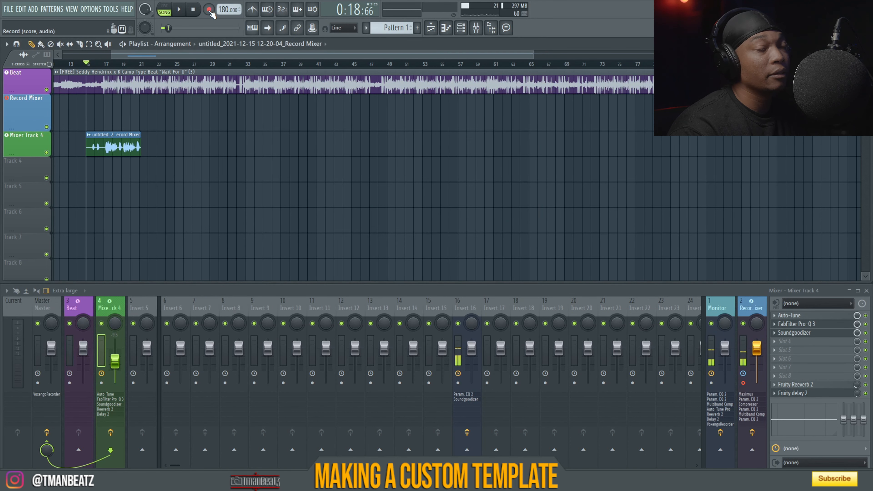
key(space)
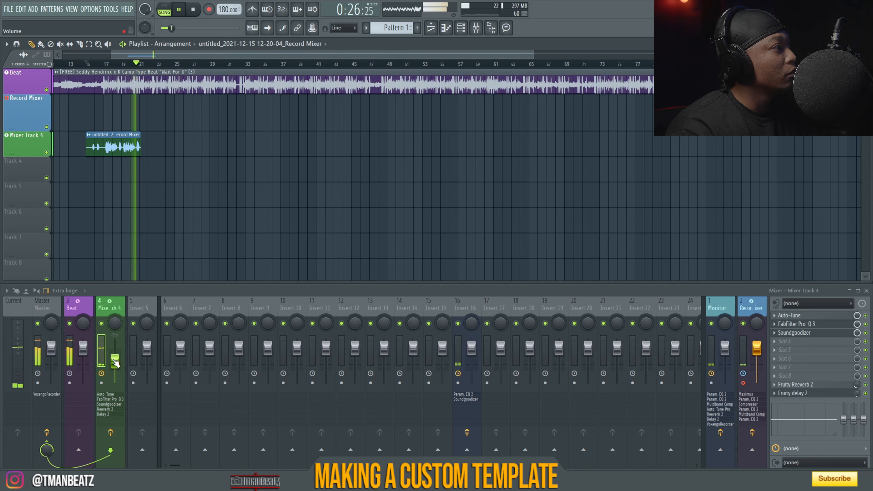
key(space)
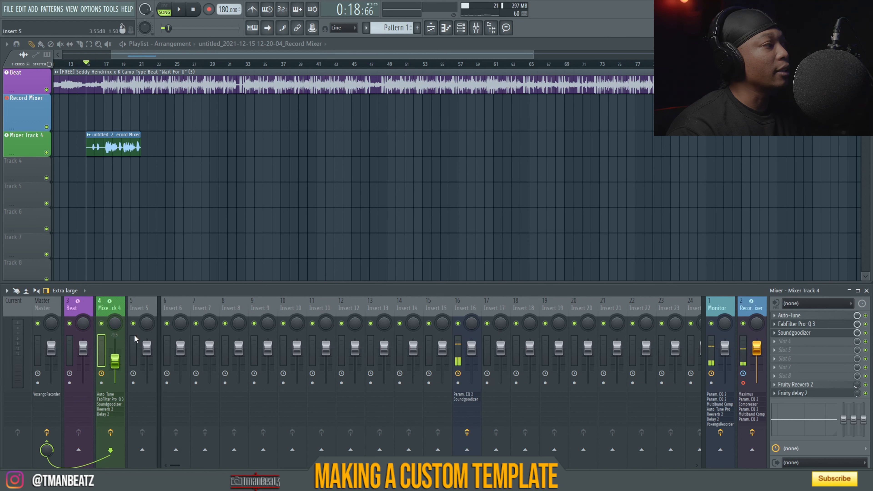
Step: Save Mixer Track 4's mixer track state as a preset named Adlibs in the Mixer presets folder
right_click(96, 307)
right_click(103, 305)
mouse_move(167, 298)
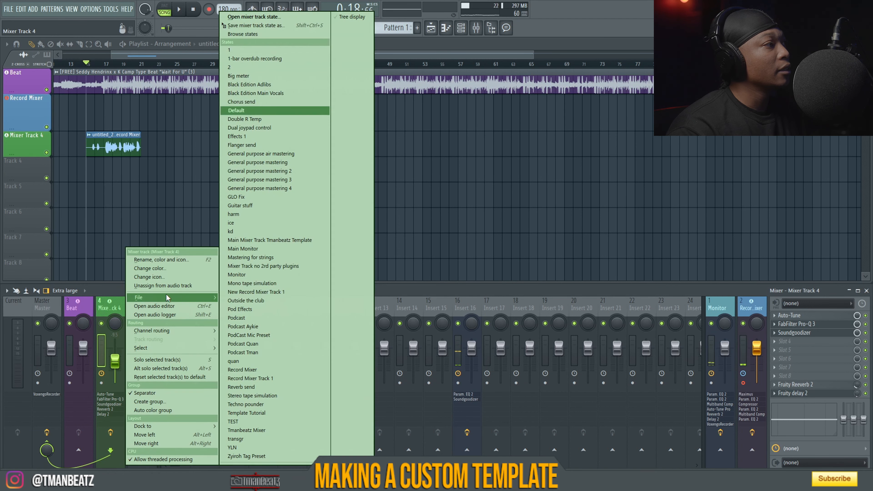
click(256, 25)
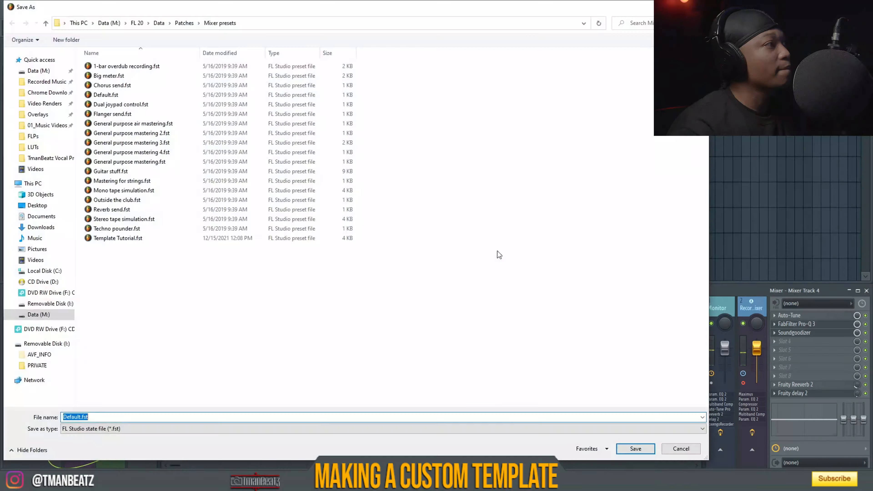
text(Adlibs)
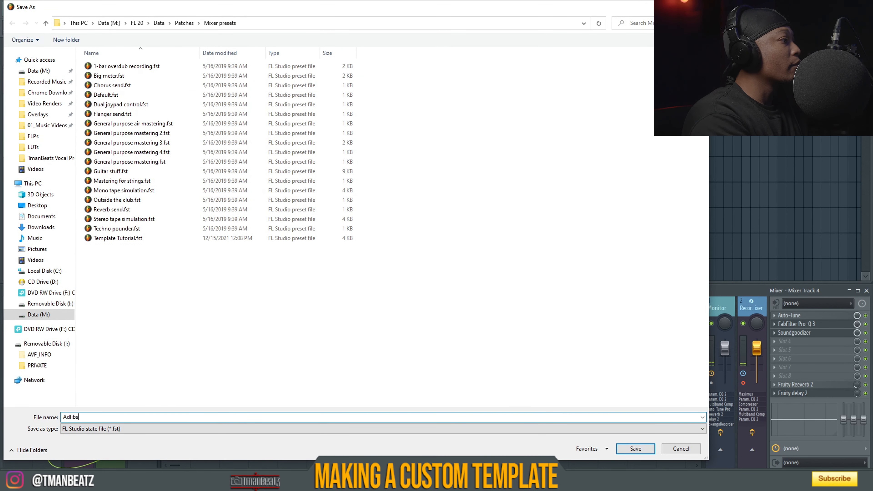
key(Return)
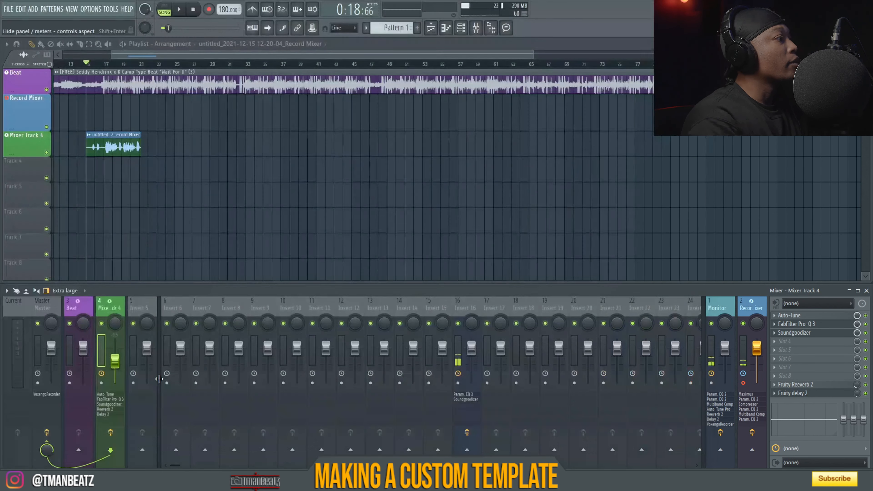
Step: Load the saved Adlibs mixer track state onto Insert 5
right_click(157, 364)
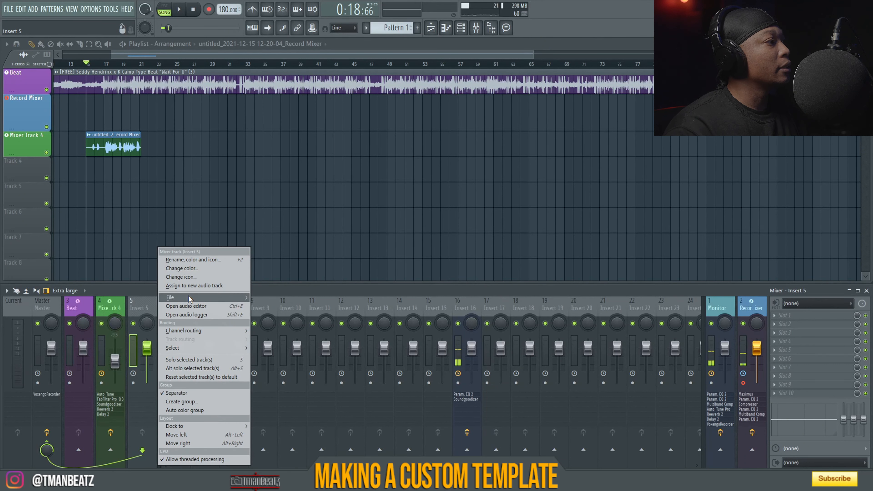
mouse_move(206, 297)
click(268, 78)
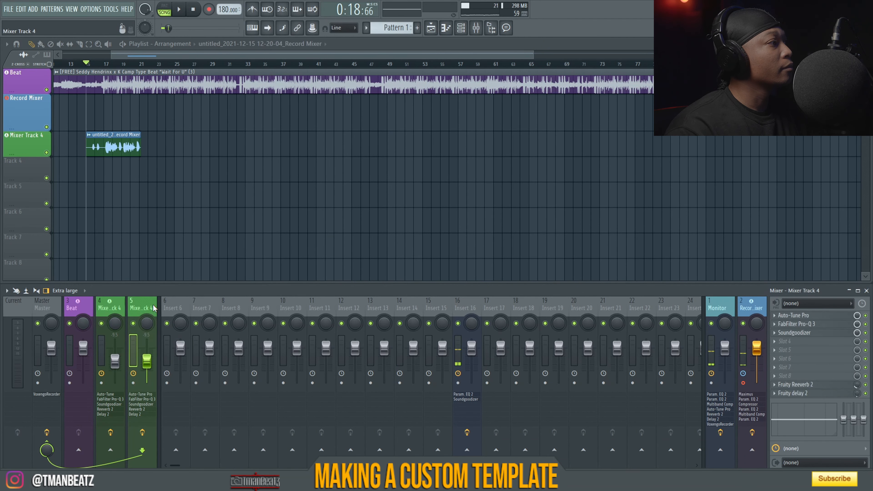
Step: Rename the mixer track on Insert 5 to Mixer Track 5 and give it a green color
right_click(144, 312)
click(179, 264)
click(163, 249)
drag(164, 248, 103, 247)
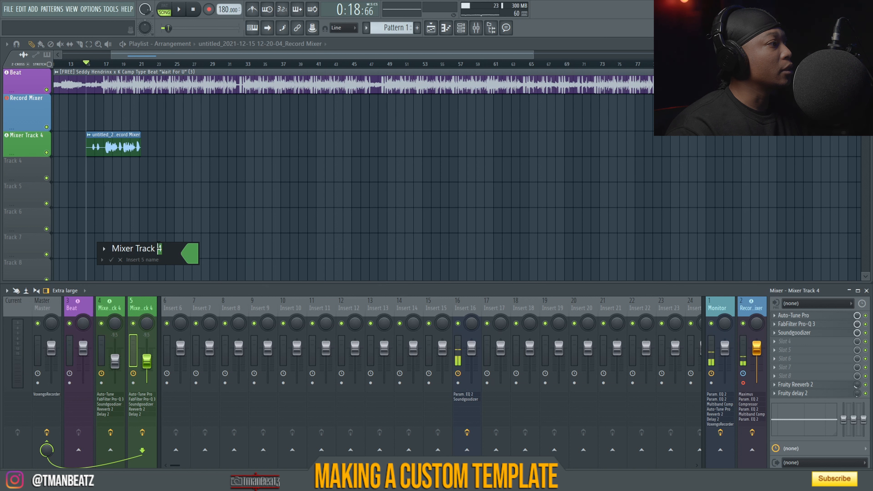
click(197, 250)
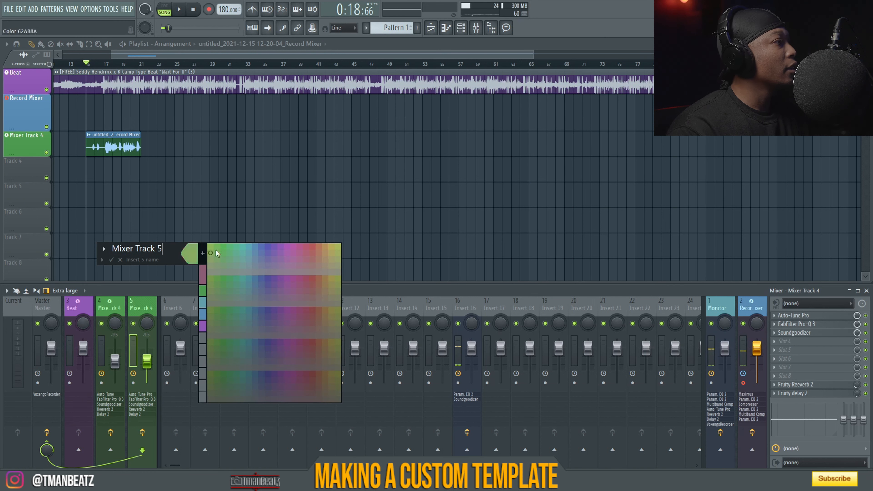
click(221, 278)
key(Return)
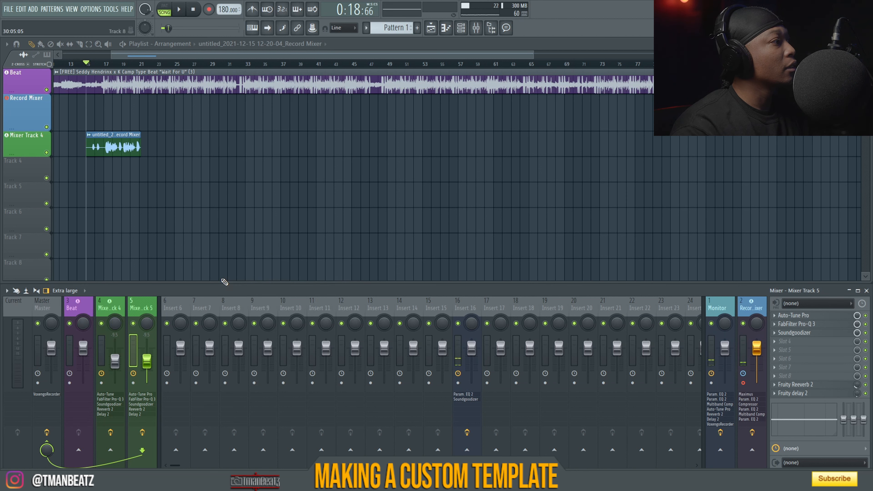
Step: Recolor Mixer Track 5 to a brighter green than the neighbouring Mixer Track 4
right_click(142, 308)
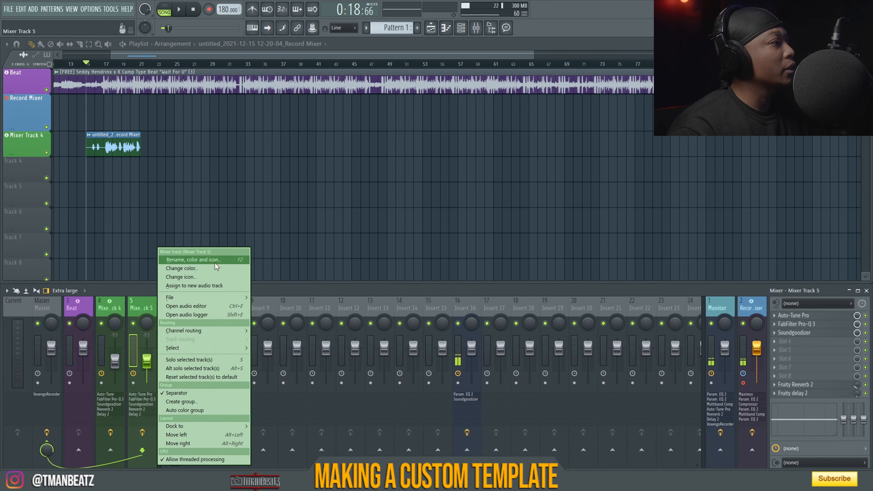
click(189, 258)
click(206, 258)
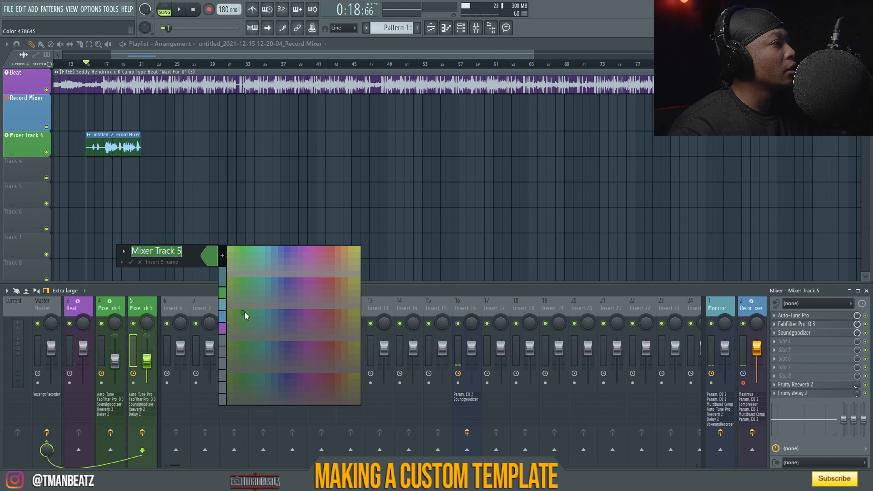
click(241, 246)
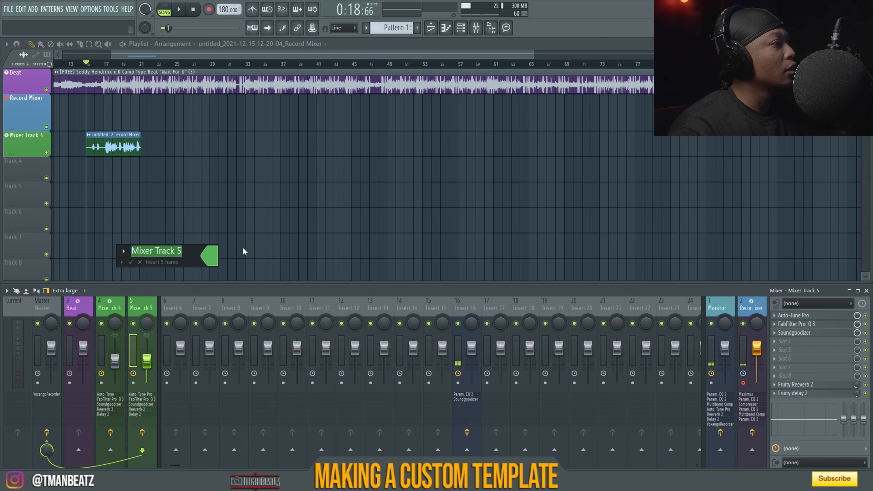
key(Return)
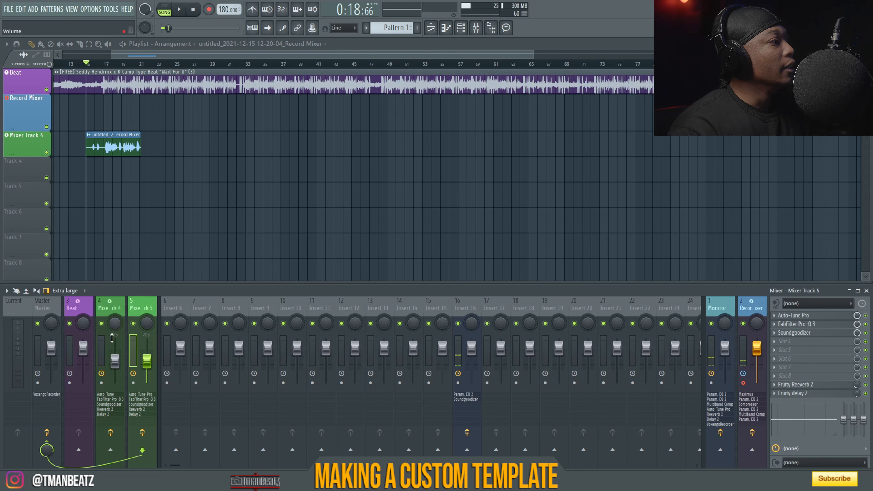
Step: Add Fruity Parametric EQ 2, Fruity Stereo Enhancer and Fruity Flangus to effect slots 4, 5 and 6 of Mixer Track 5
click(778, 344)
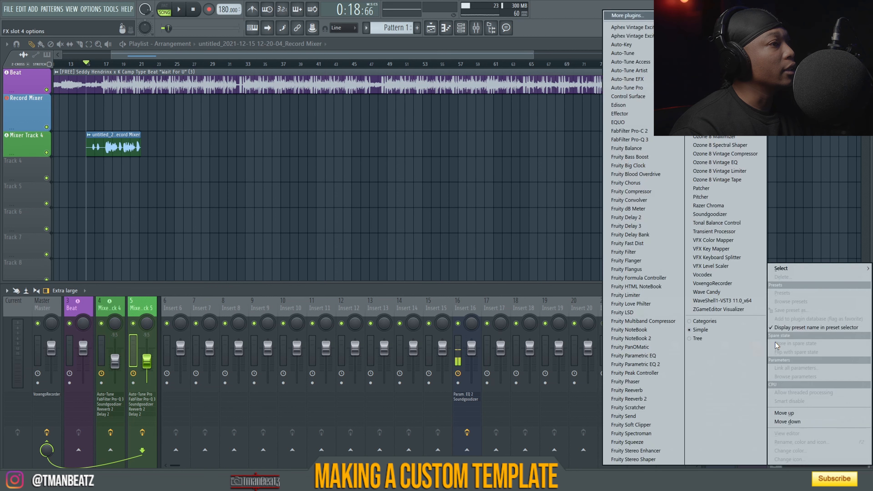
mouse_move(804, 269)
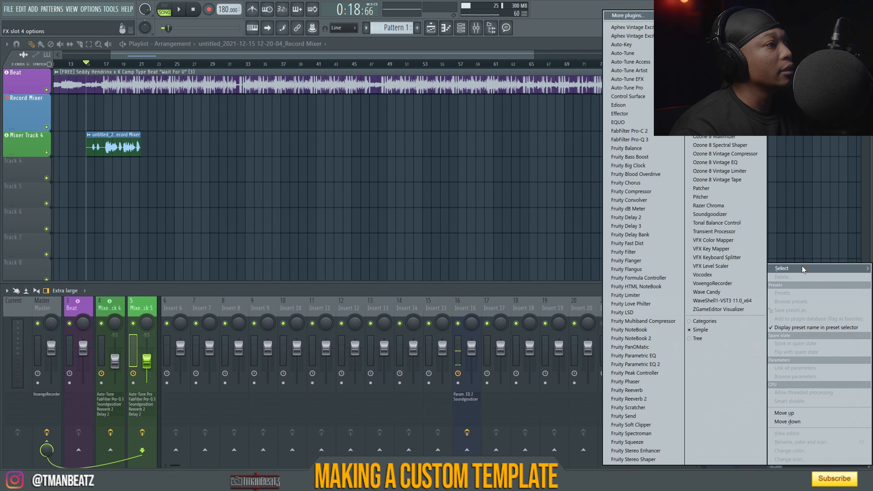
click(645, 365)
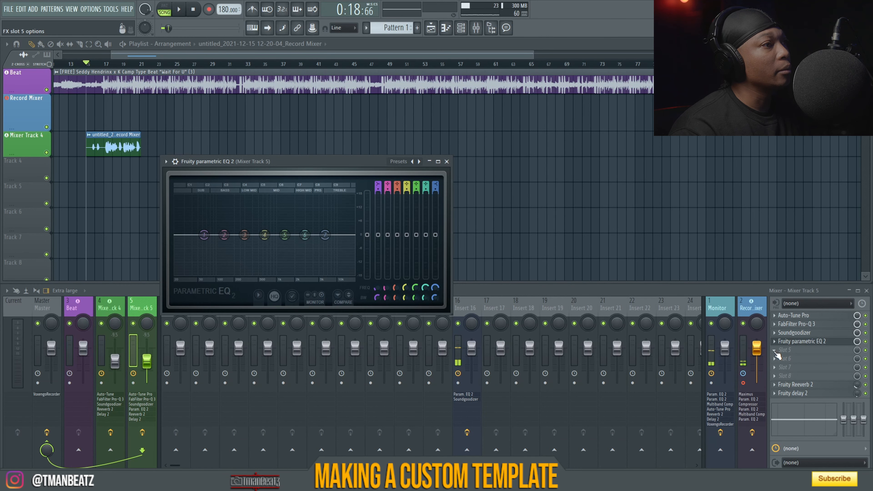
click(776, 351)
mouse_move(782, 268)
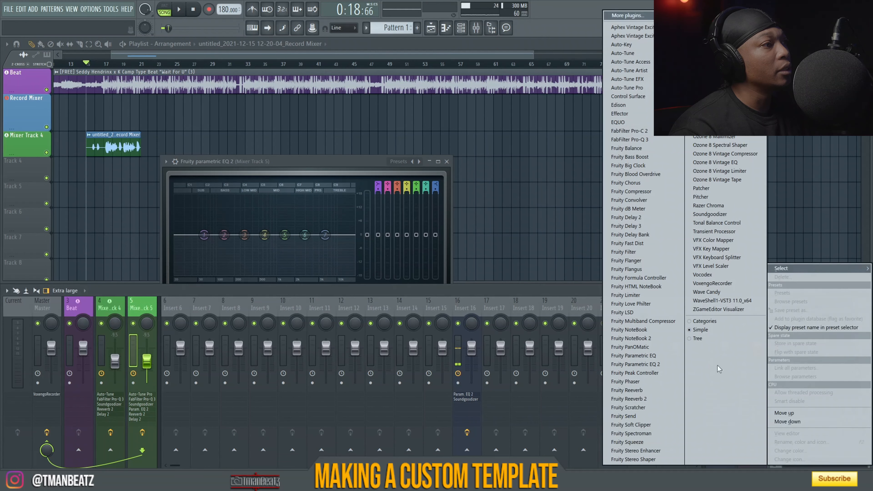
click(642, 451)
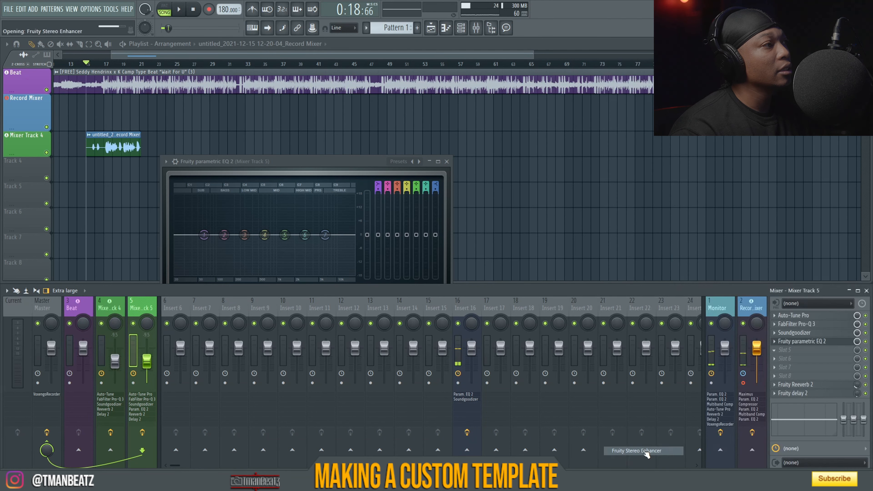
click(776, 360)
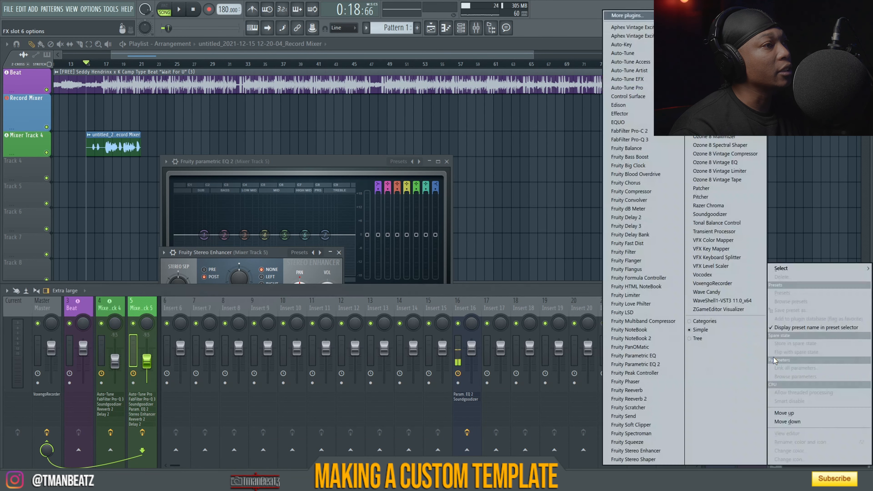
click(629, 269)
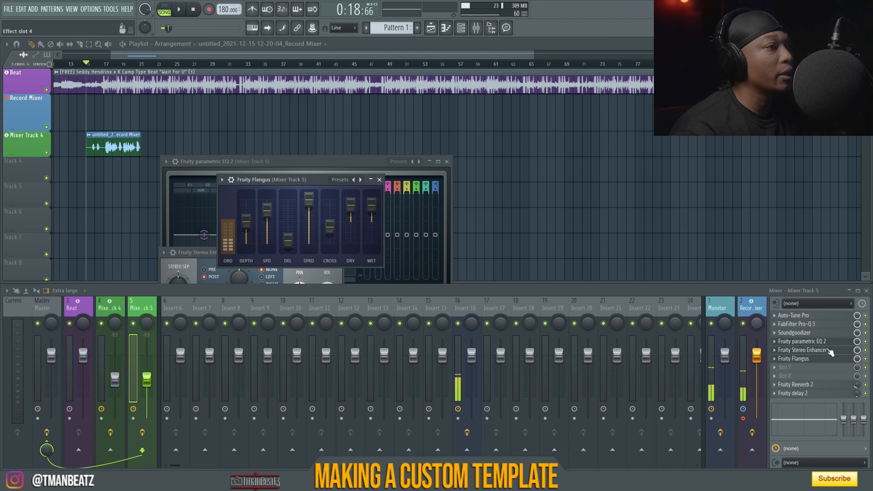
Step: Load the For strings preset in Mixer Track 5's Fruity Stereo Enhancer
click(833, 351)
click(833, 351)
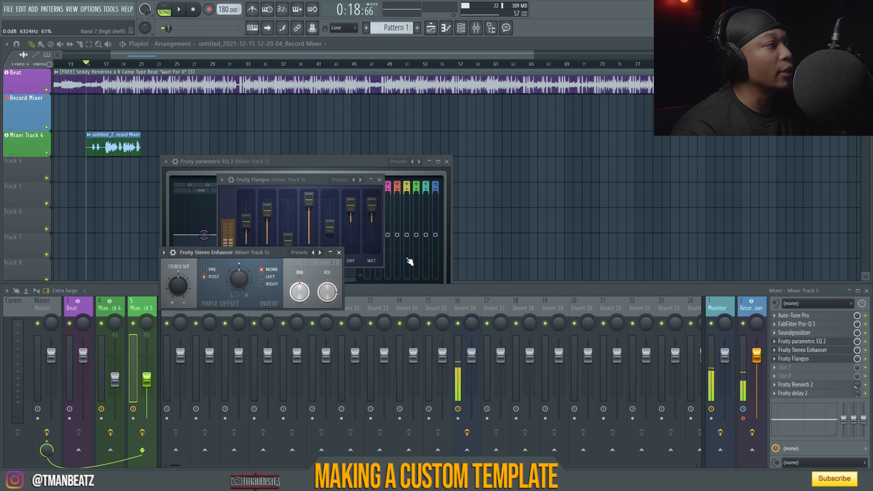
click(164, 252)
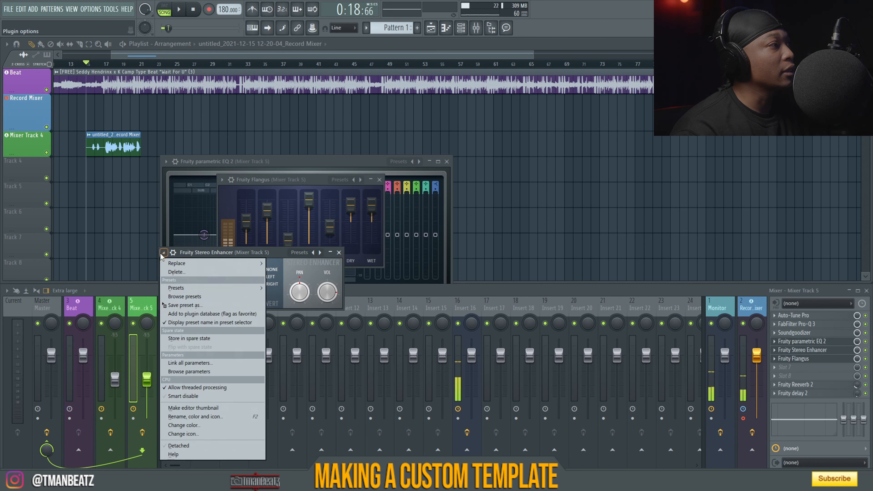
mouse_move(188, 288)
click(286, 297)
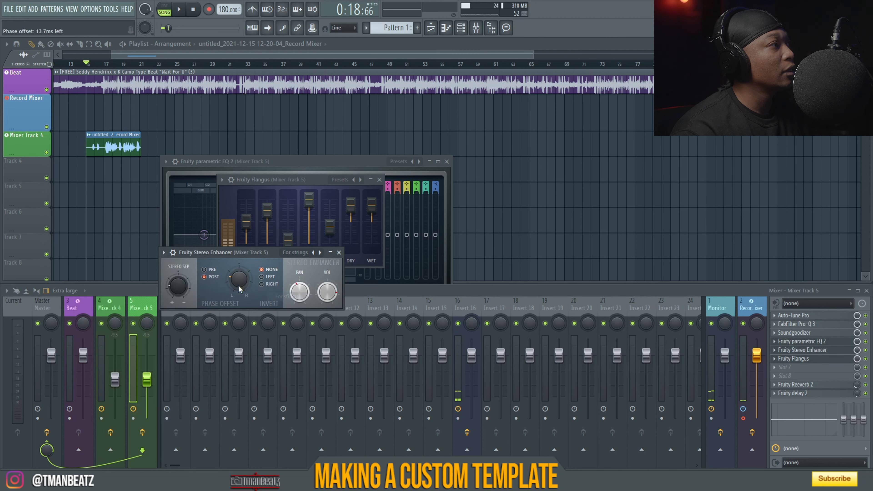
Step: Load the 20Hz + 18kHz cut preset in Mixer Track 5's Fruity Parametric EQ 2 and move its low cut up to the low mids
click(817, 342)
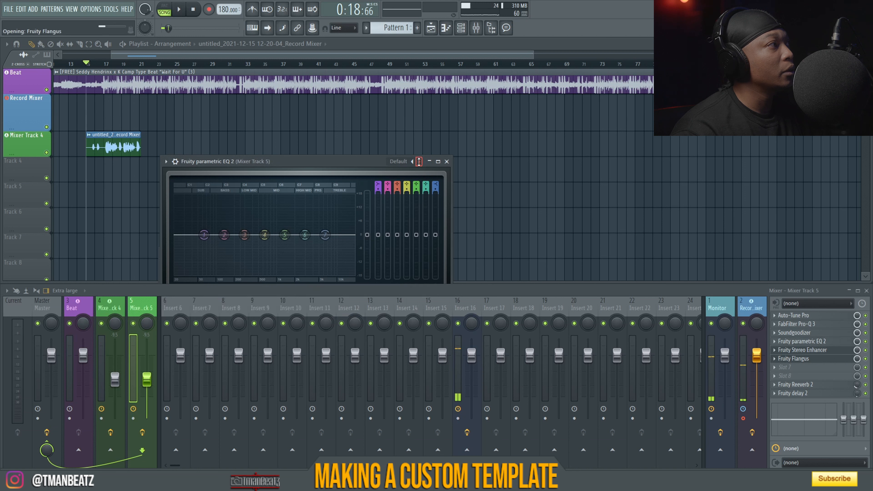
click(419, 161)
drag(183, 243, 253, 236)
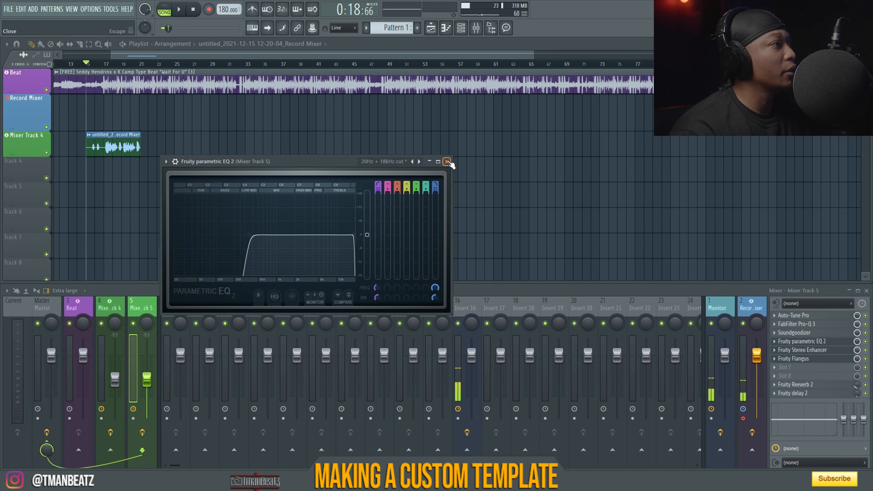
click(447, 161)
Step: Return playback to the start and assign playlist Track 4 as an audio track linked to Mixer Track 5
click(194, 9)
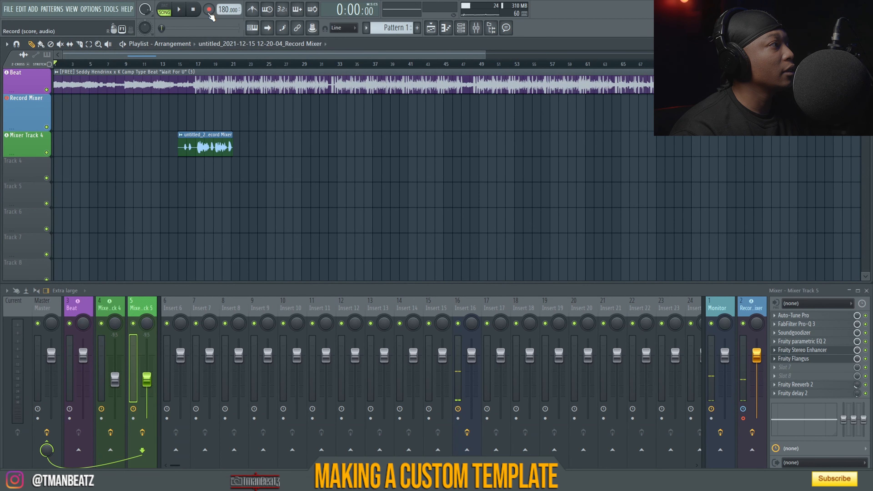
right_click(24, 169)
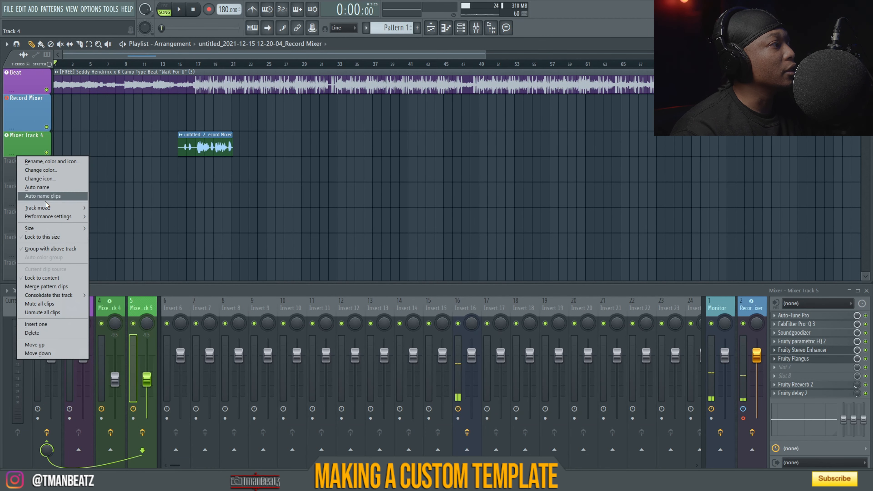
mouse_move(68, 208)
mouse_move(127, 216)
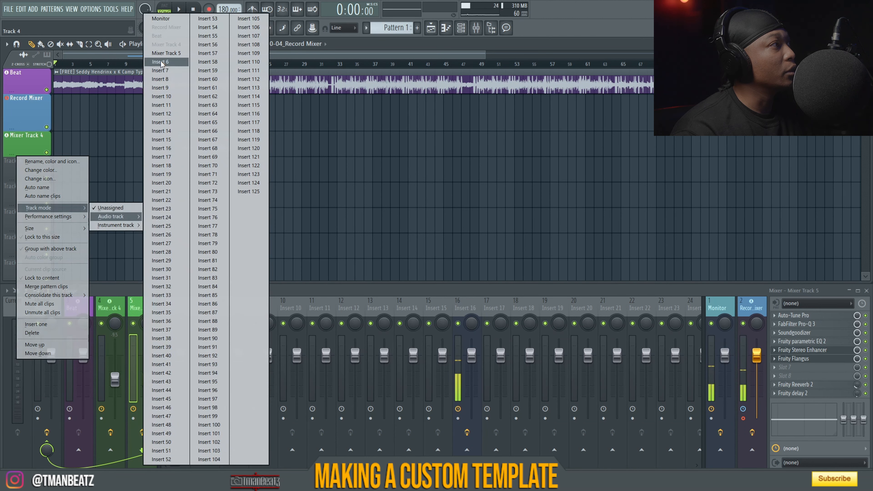
click(145, 73)
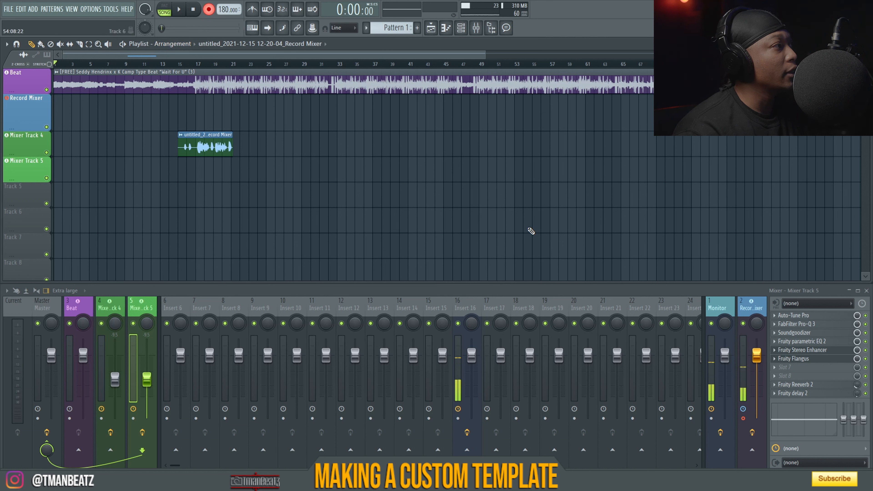
Step: Record a new vocal take over the beat from bar 1 and move its clip onto the Mixer Track 5 playlist track
key(space)
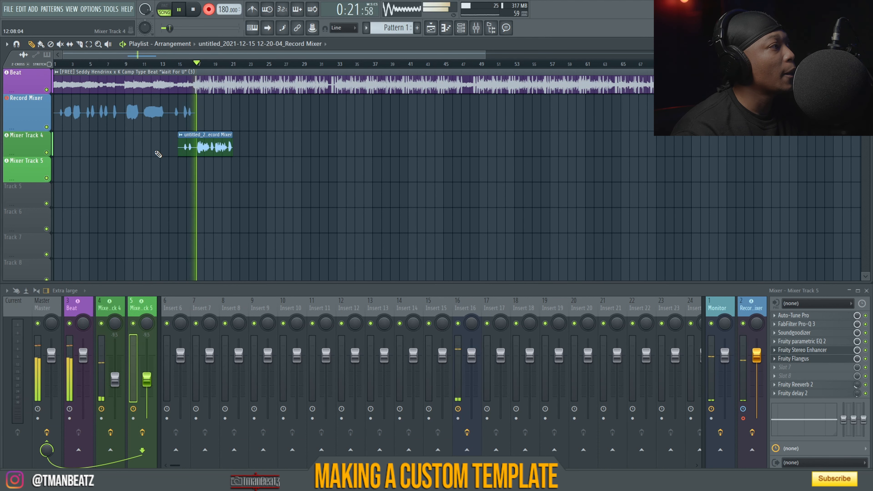
key(space)
drag(123, 114, 124, 168)
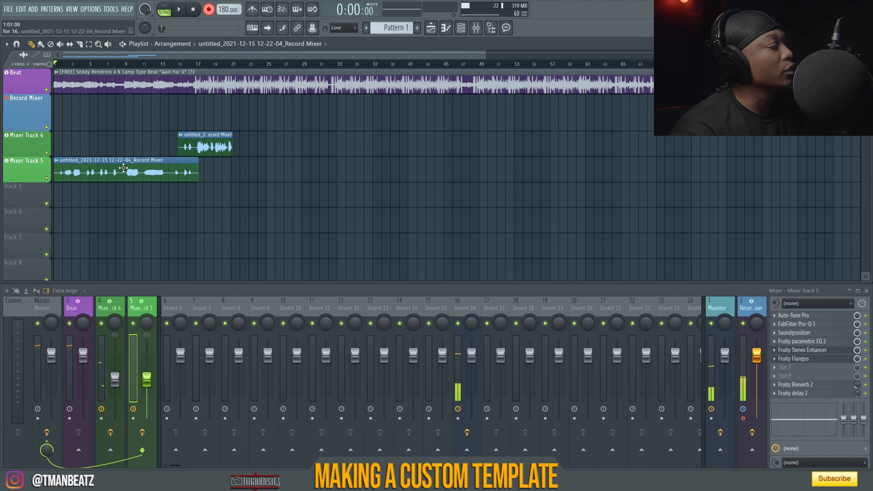
Step: Raise Mixer Track 5's volume slightly during playback and increase the mix levels of Fruity Reeverb 2 and Fruity delay 2
key(space)
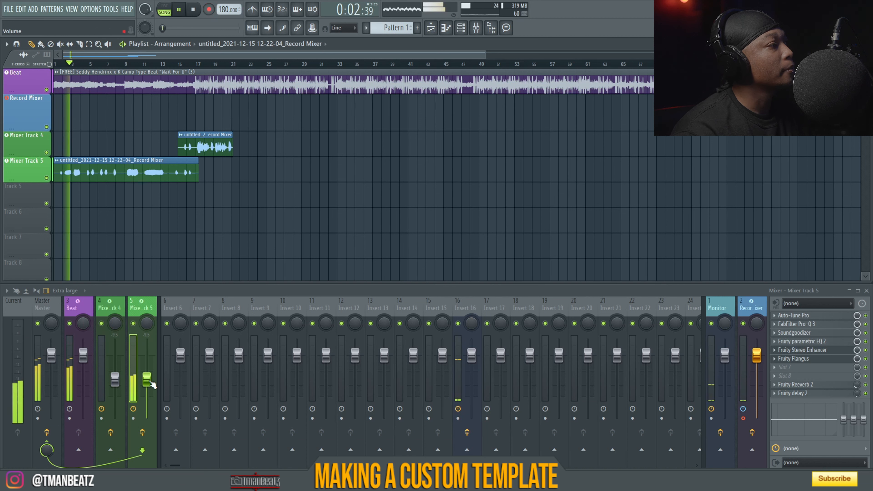
drag(148, 381, 148, 376)
key(space)
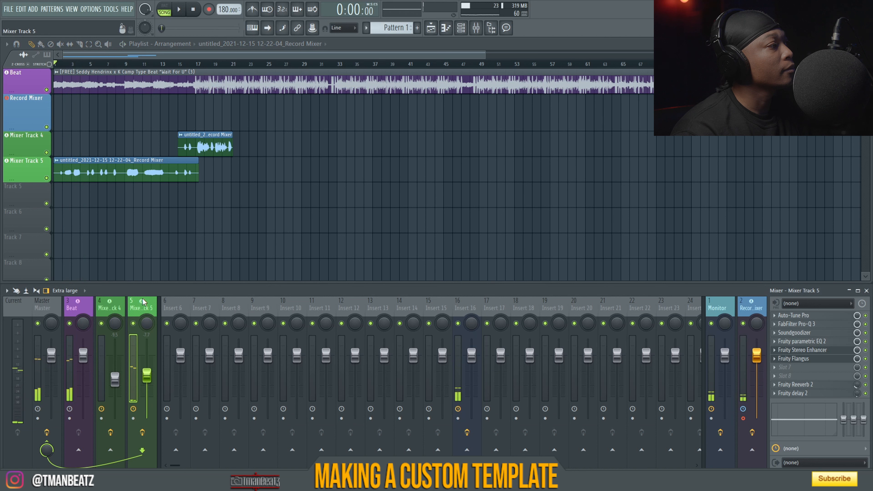
drag(860, 384, 859, 379)
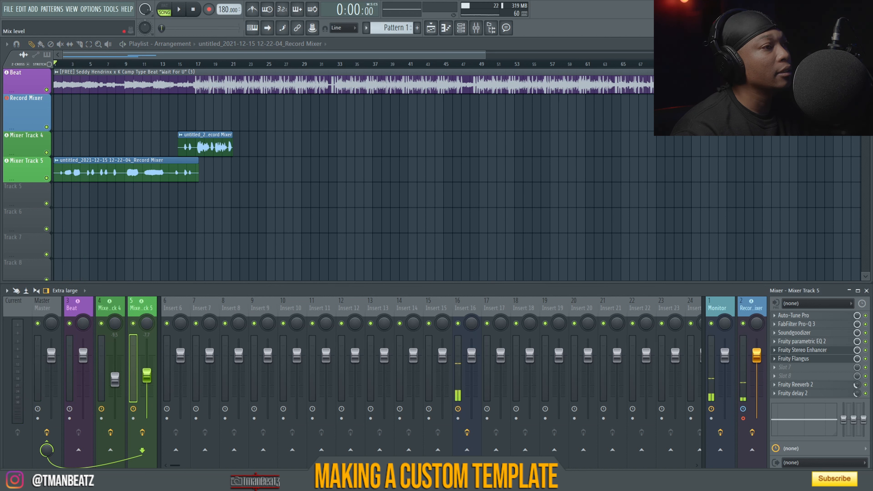
Step: Play the song and shift Mixer Track 5's FabFilter Pro-Q 3 band at 79 Hz to between 200 and 500 Hz, near 0 dB
key(space)
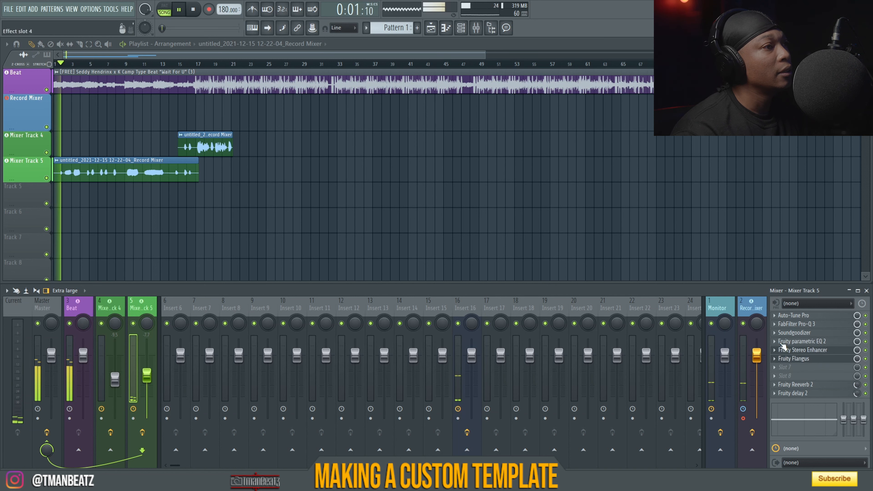
click(797, 325)
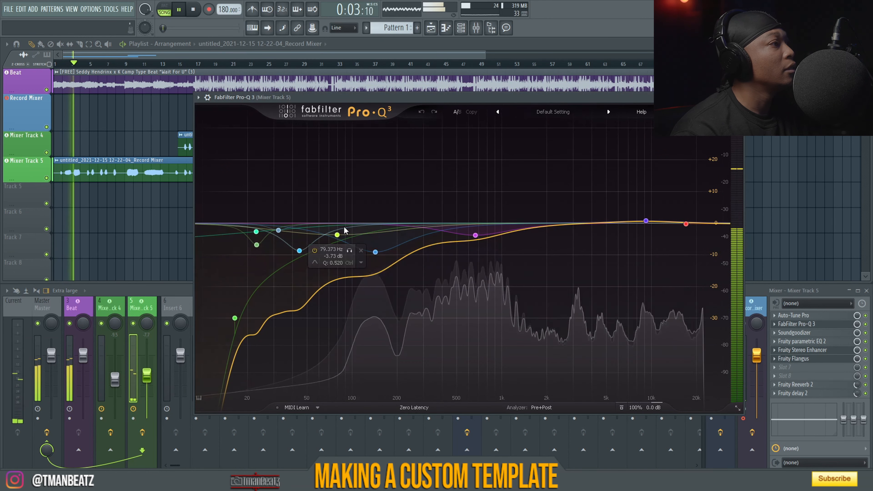
drag(339, 234, 433, 226)
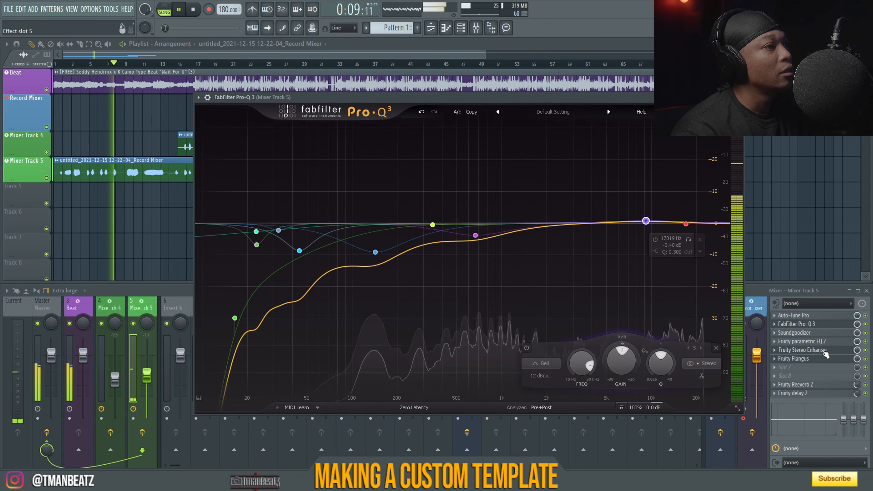
Step: Adjust Mixer Track 5's Fruity Parametric EQ 2 during playback, softening the high cut's slope and moving the low cut slightly lower
click(825, 342)
drag(355, 235, 336, 237)
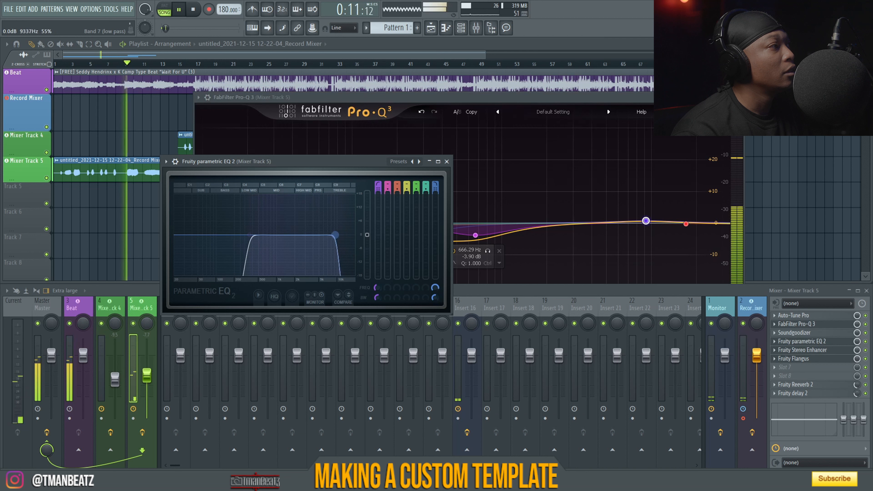
scroll(335, 236, up, 5)
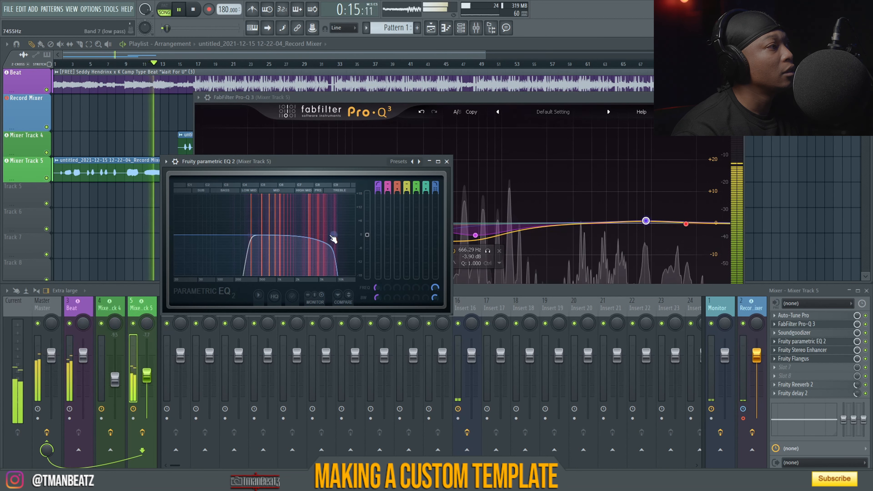
drag(248, 233, 243, 233)
drag(341, 245, 350, 236)
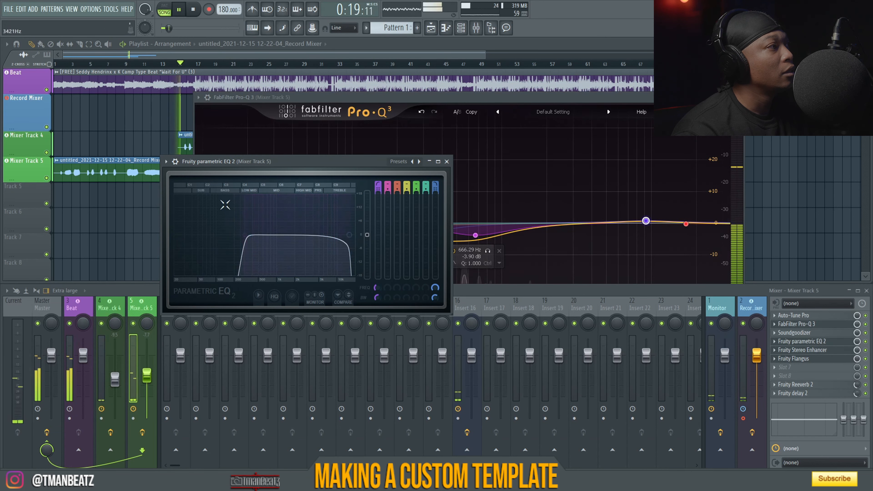
click(176, 69)
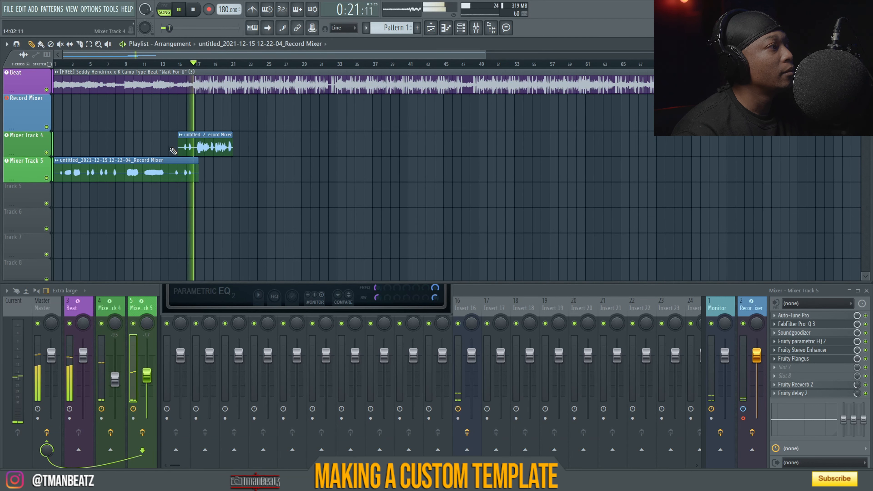
Step: Trim the start of the Mixer Track 4 vocal clip to bar 17 and raise Mixer Track 4's volume slightly
drag(181, 150, 186, 150)
drag(192, 152, 199, 152)
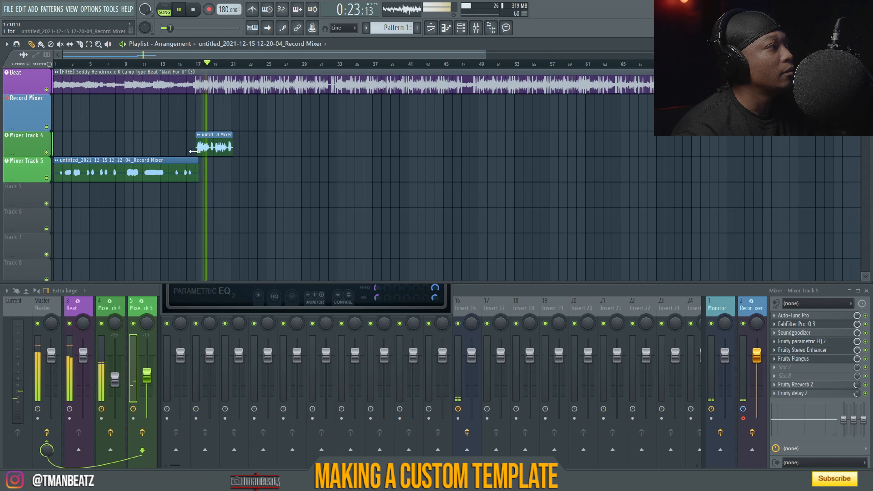
drag(115, 380, 114, 375)
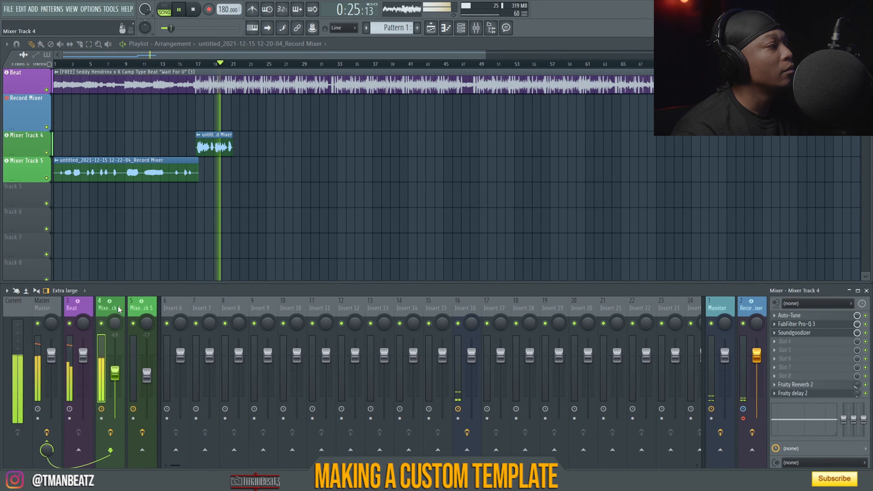
Step: In Mixer Track 4's Pro-Q 3, move band 6 to between 200 and 500 Hz at +0.72 dB and band 3 to 638.89 Hz at -1.75 dB
click(820, 326)
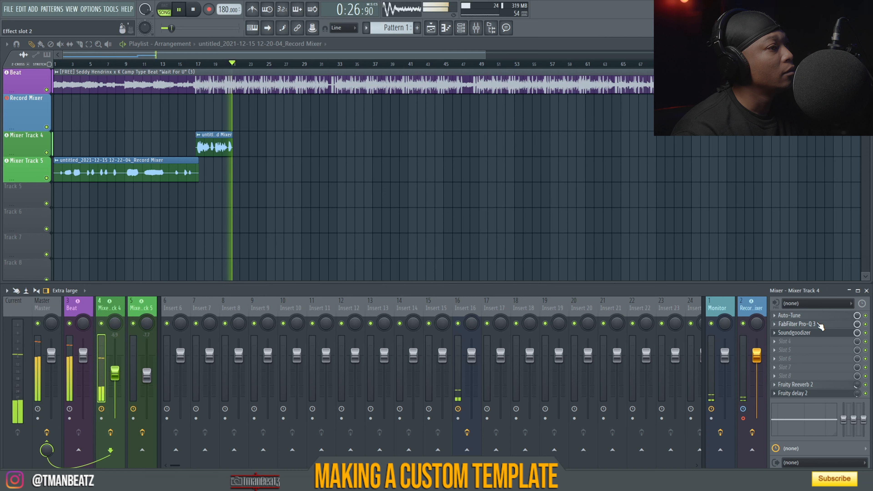
click(475, 49)
key(space)
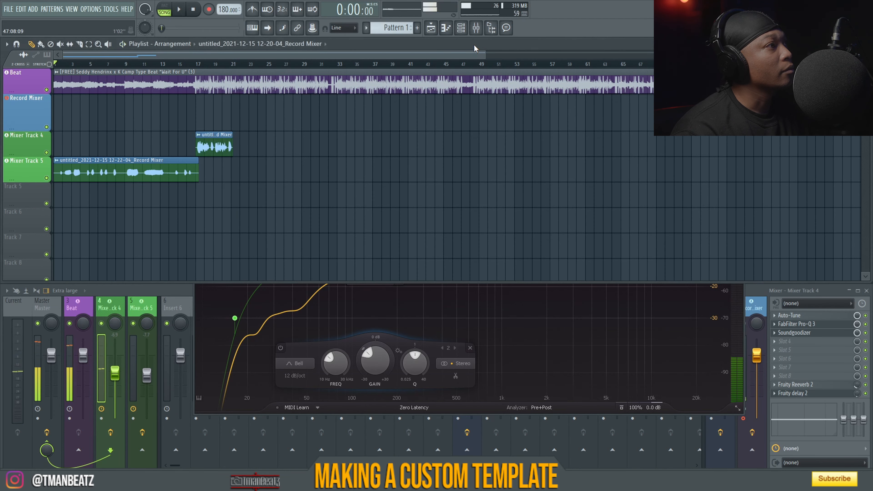
key(space)
key(space)
click(195, 301)
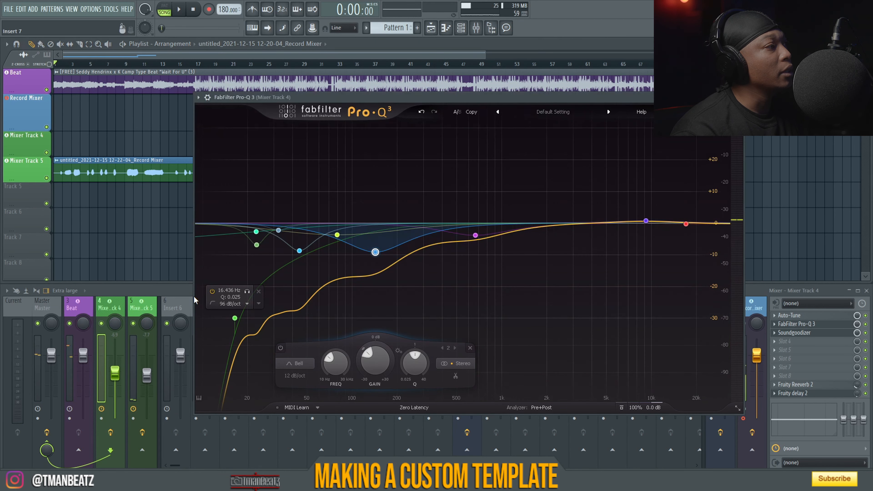
drag(337, 235, 418, 221)
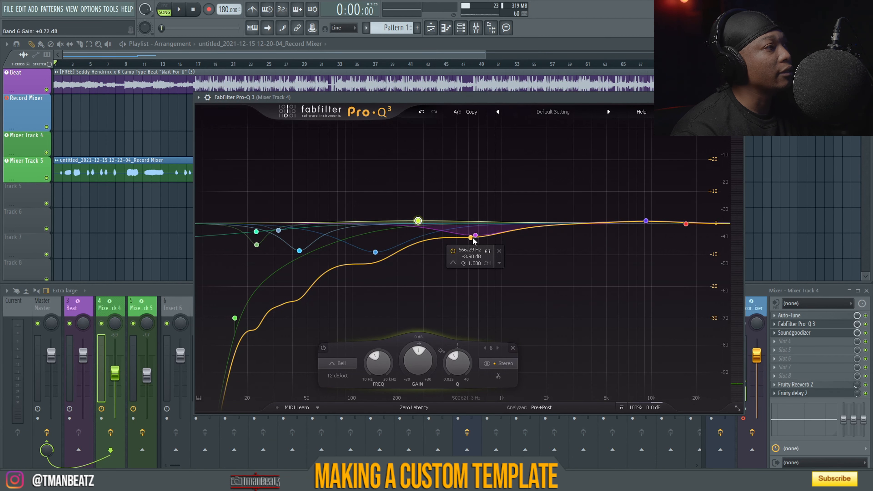
drag(475, 236, 473, 228)
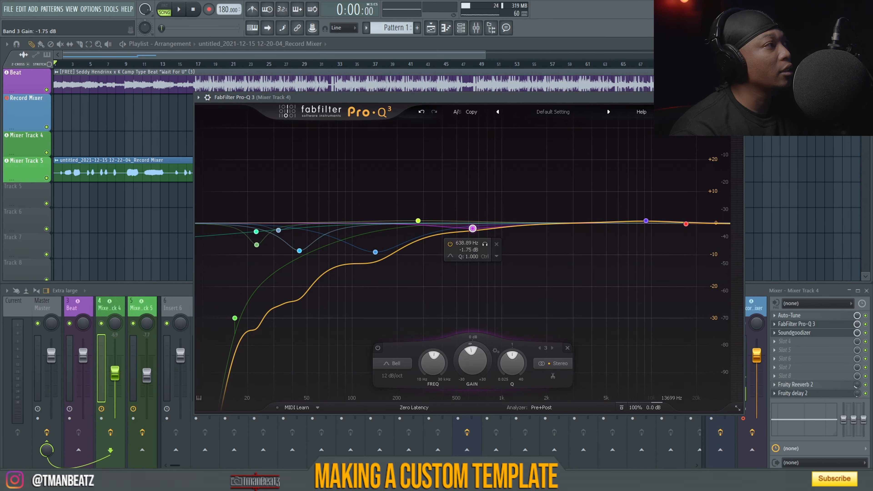
click(738, 98)
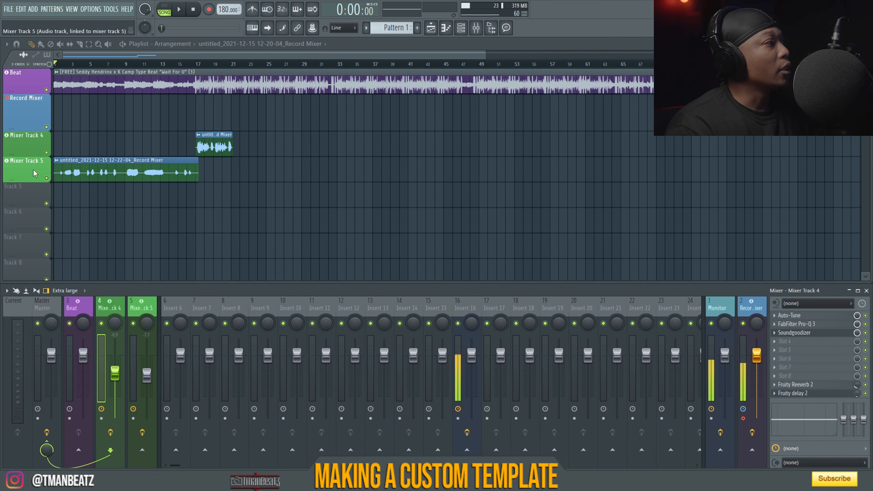
Step: Try inserting a playlist track above Mixer Track 4, and undo the insertion
right_click(26, 147)
click(15, 147)
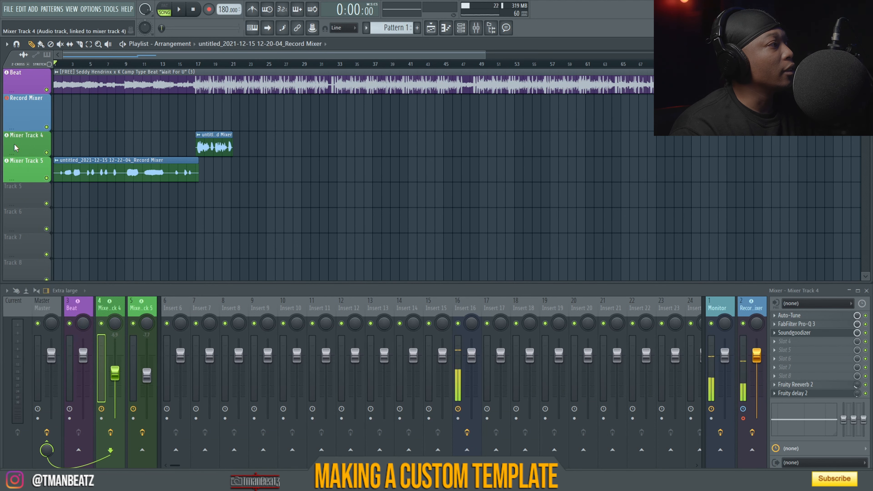
right_click(18, 148)
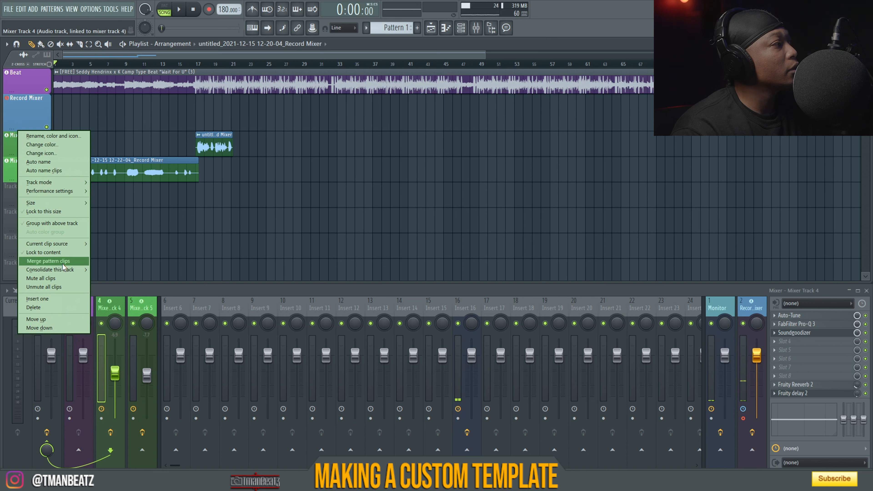
mouse_move(54, 245)
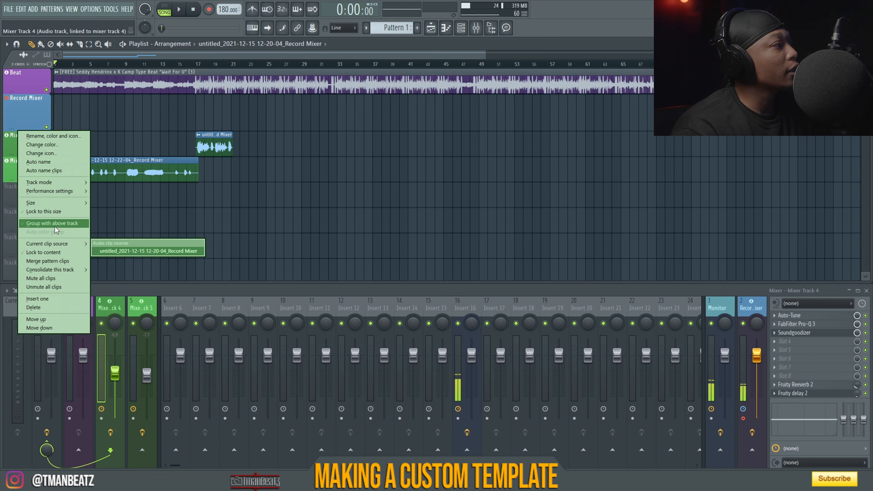
click(45, 299)
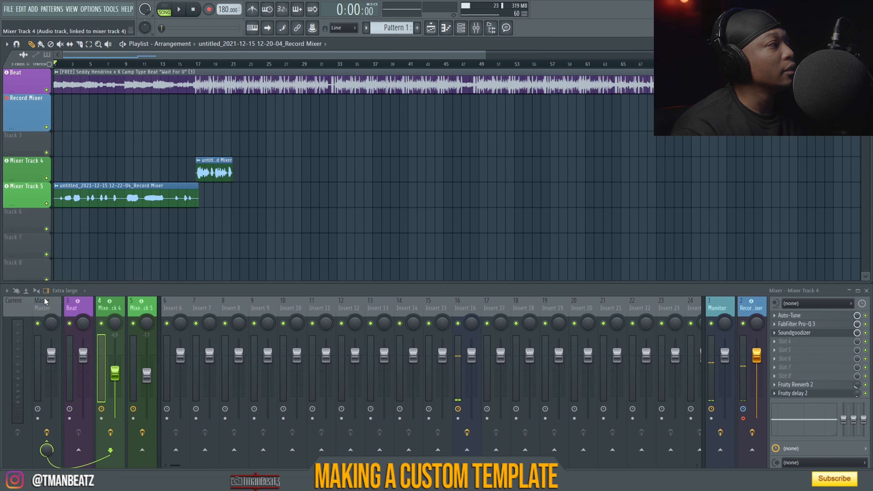
key(ctrl+z)
Step: Insert a playlist track below Mixer Track 4 grouped with it, and move the short vocal clip onto the new track
right_click(26, 161)
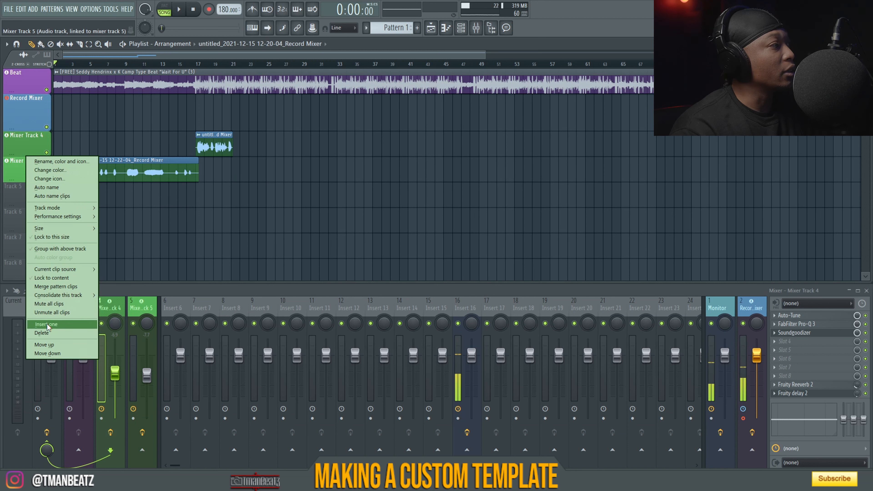
click(46, 325)
right_click(23, 159)
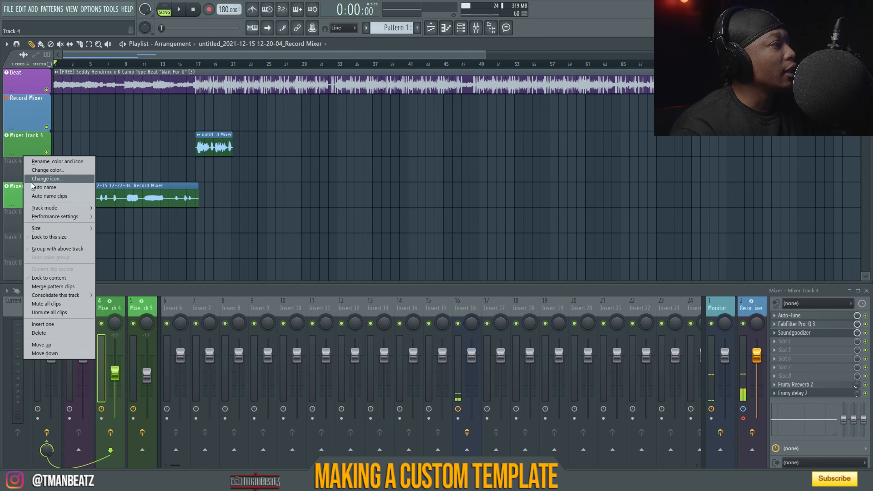
click(49, 250)
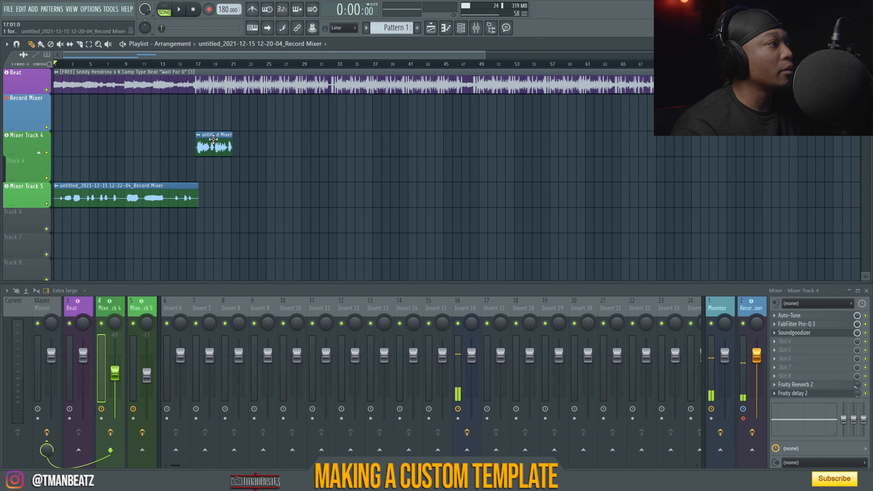
drag(213, 160, 212, 170)
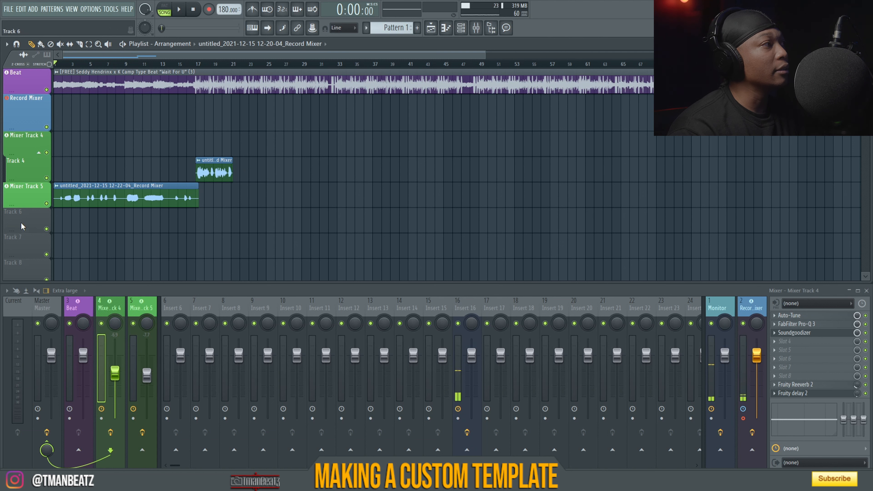
Step: Group Track 6 with Mixer Track 5 and audition the short vocal clip on it
right_click(21, 210)
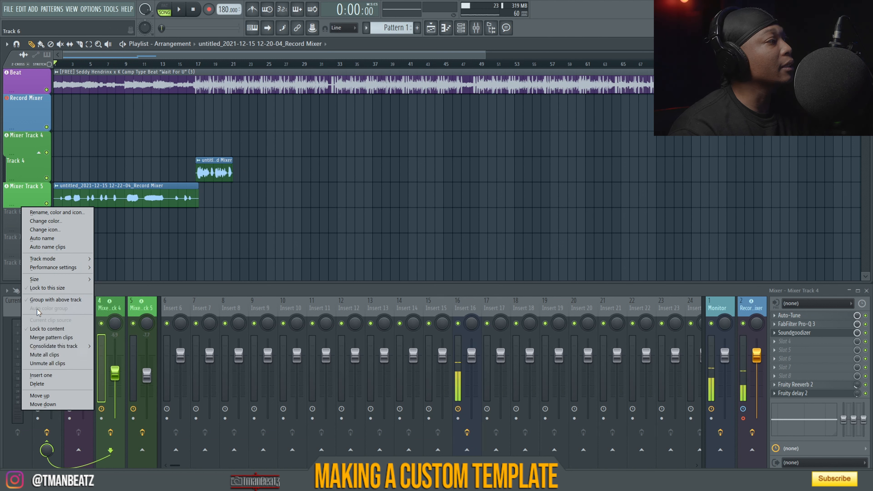
click(54, 300)
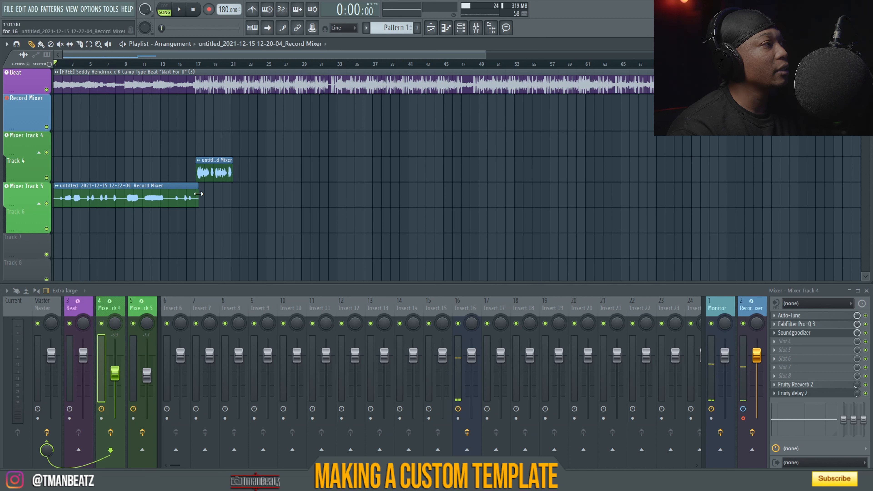
drag(215, 169, 214, 220)
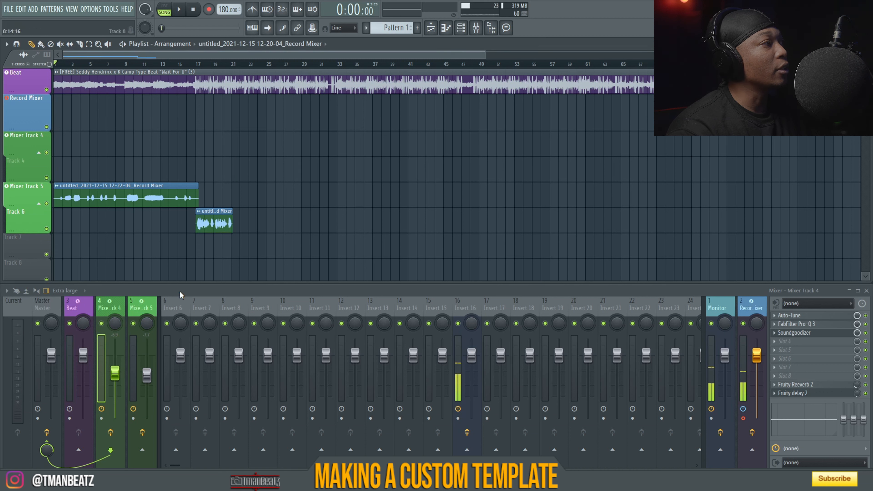
click(169, 64)
key(space)
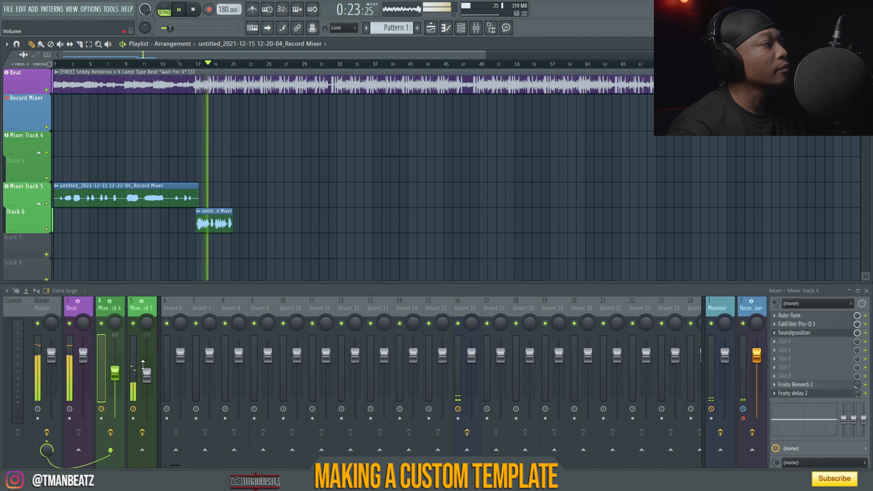
key(space)
Step: Move the short vocal clip onto Mixer Track 4 and the long one onto its grouped Track 4, auditioning from bar 7
drag(205, 215, 205, 138)
drag(160, 201, 159, 175)
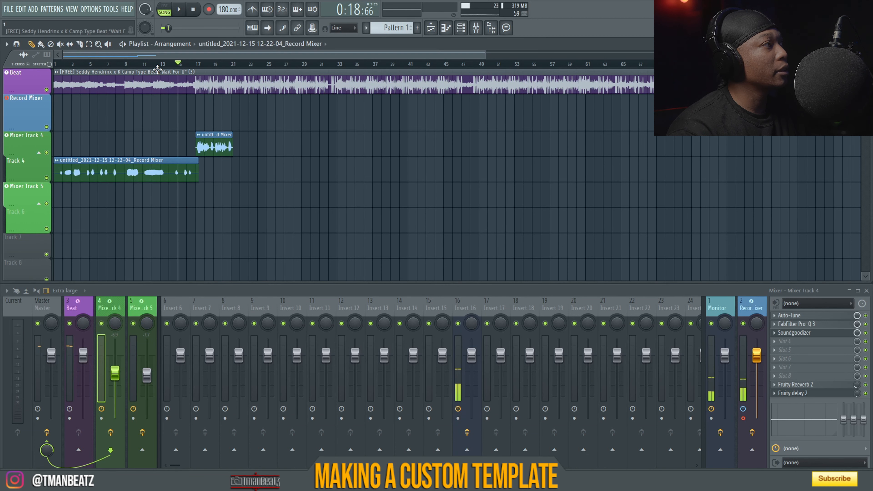
click(107, 64)
key(space)
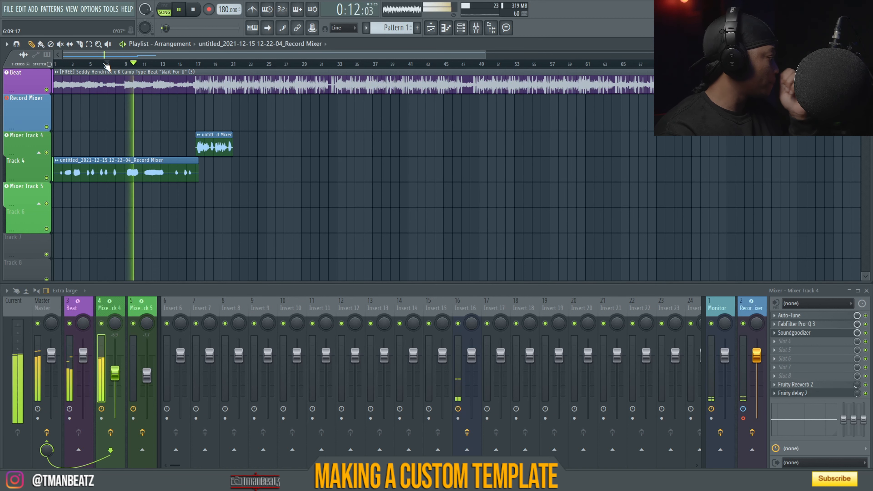
key(space)
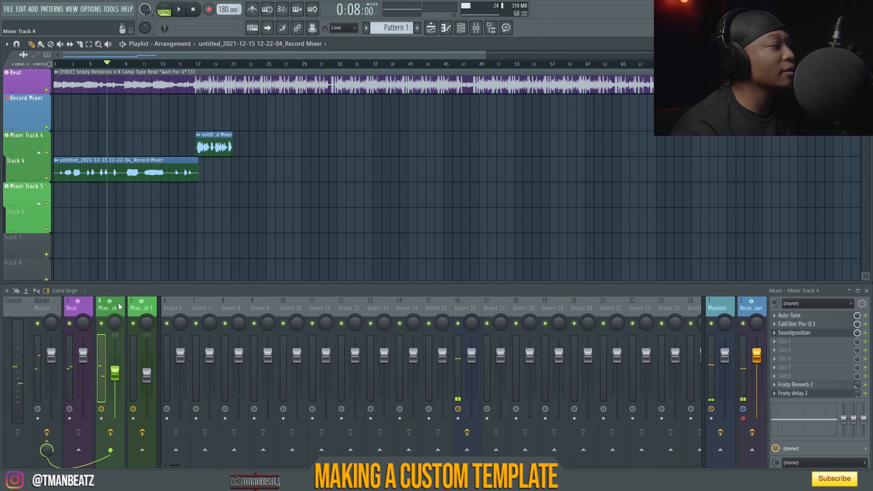
Step: Review Mixer Track 4's Auto-Tune settings and the effect chains of Mixer Track 5, Monitor and Record Mixer
click(817, 316)
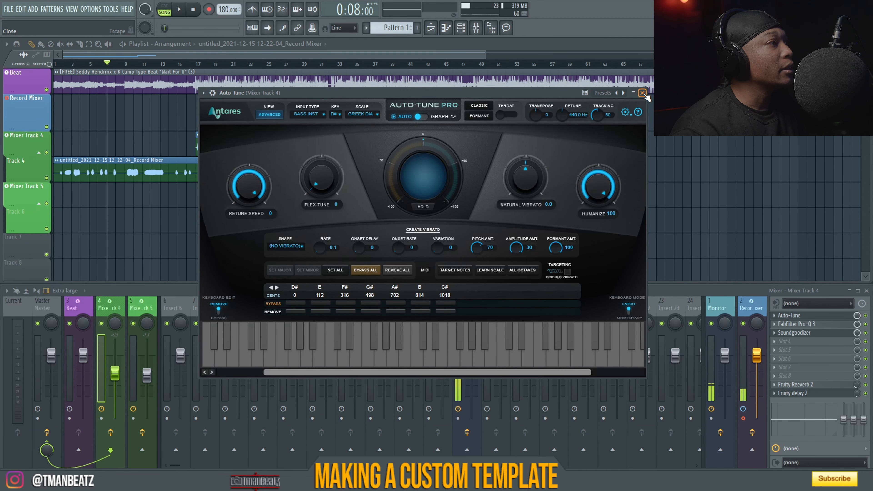
click(643, 92)
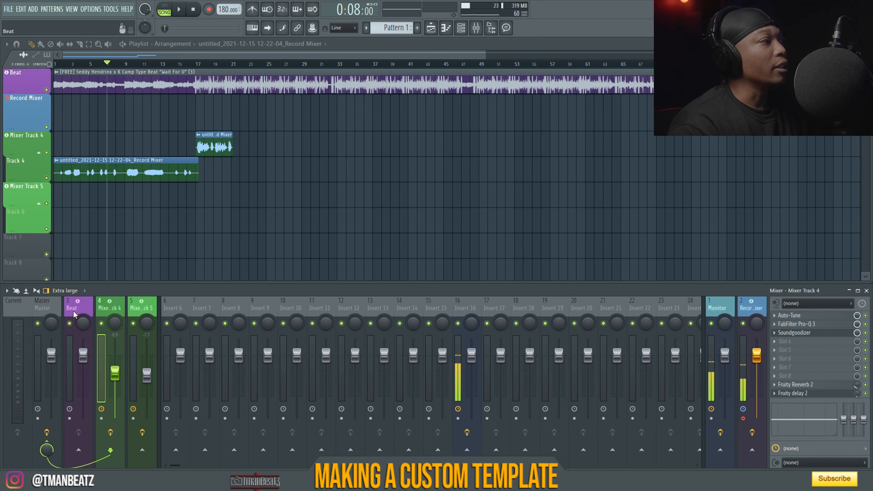
click(142, 308)
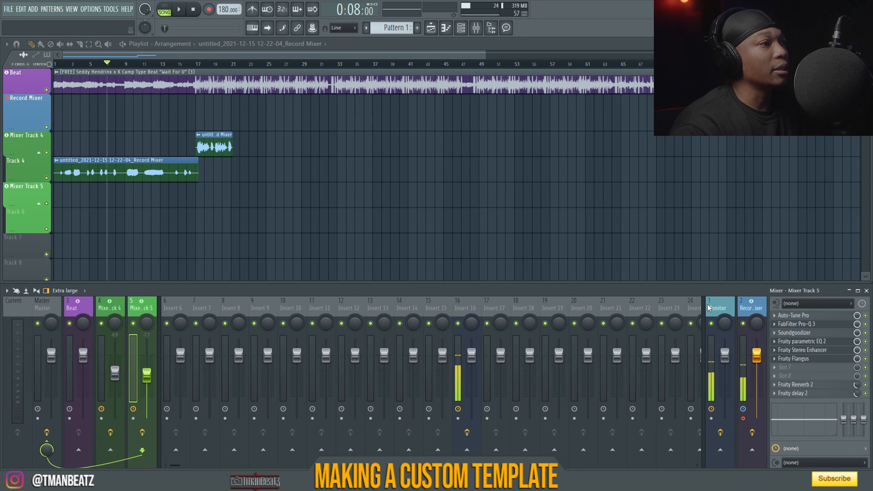
click(719, 309)
click(750, 308)
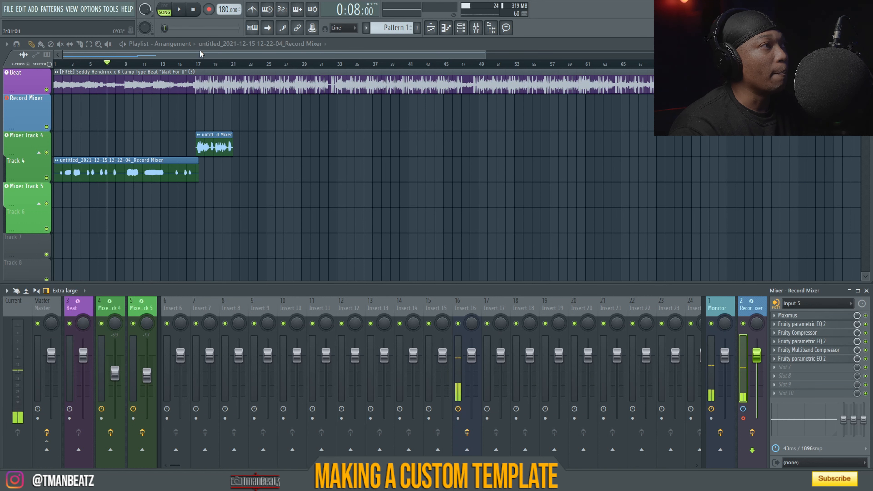
Step: Look through the recorded audio channels and their mixer track assignments in the channel rack
click(461, 28)
scroll(236, 229, down, 2)
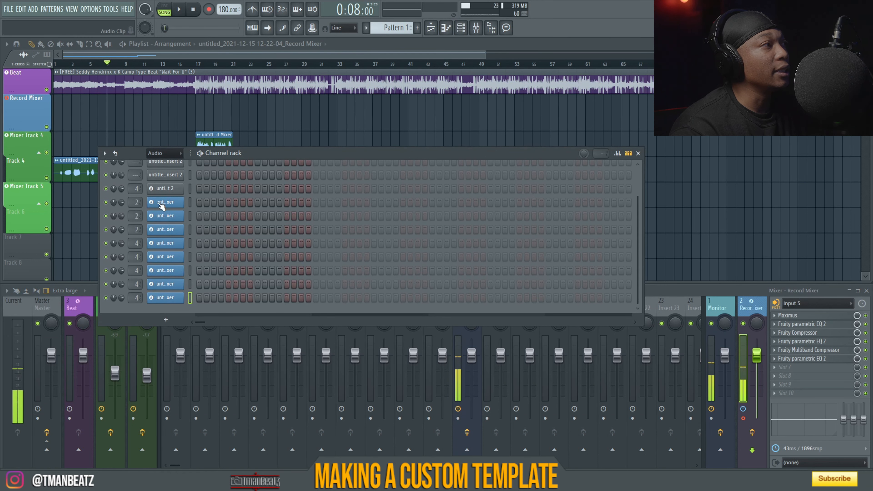
scroll(166, 256, up, 2)
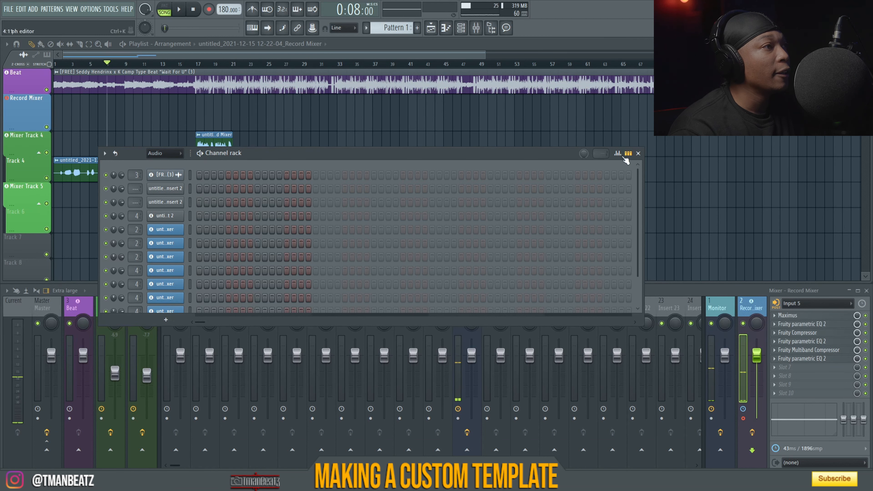
click(638, 153)
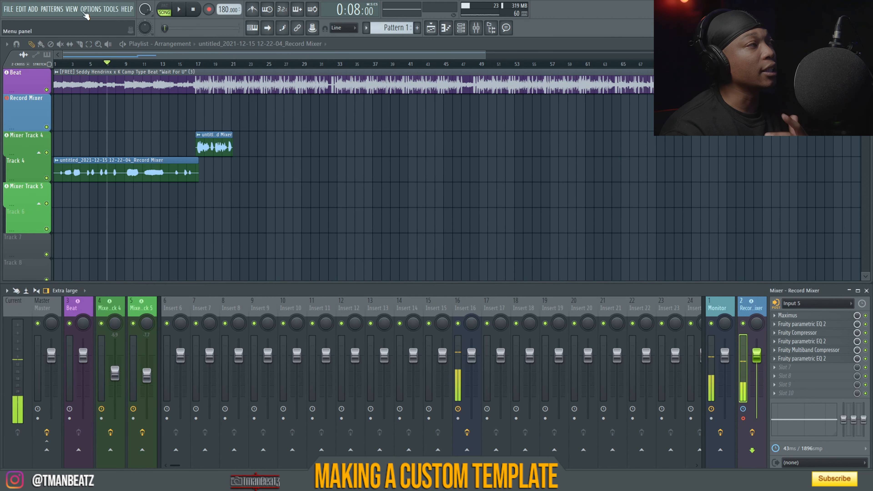
Step: Examine the audio settings, including the available audio devices and the ASIO driver's buffer size options
click(91, 9)
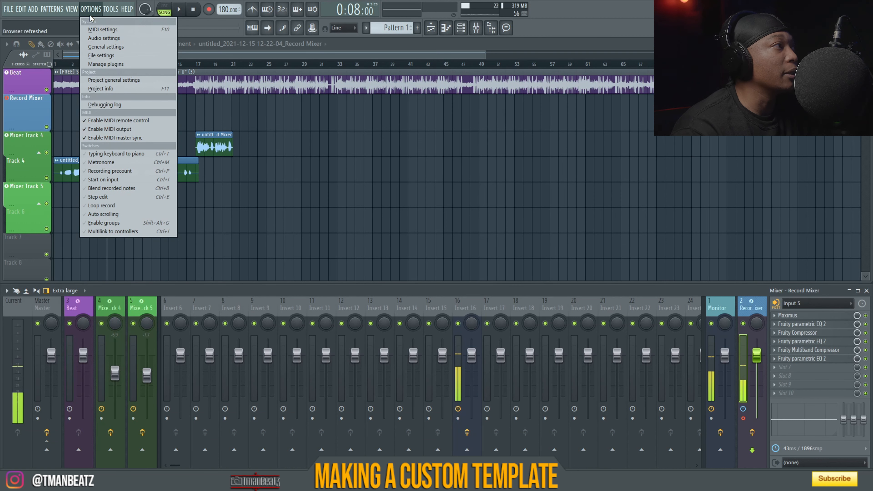
click(104, 38)
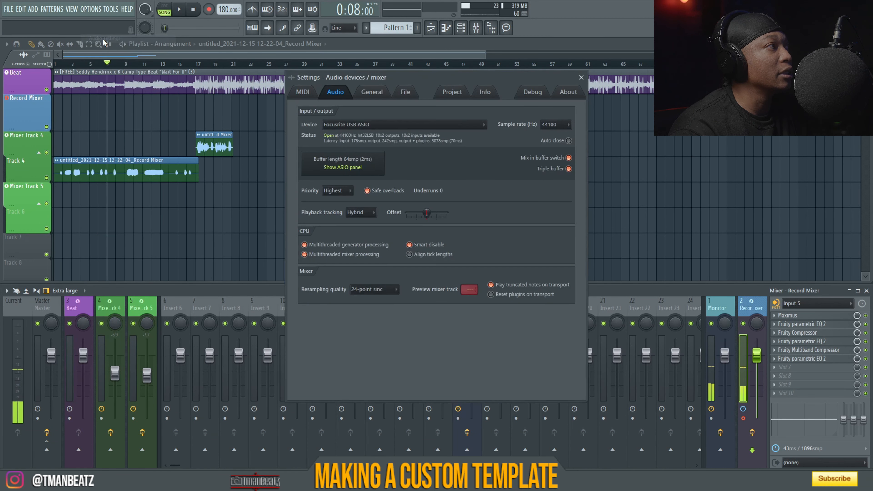
click(375, 124)
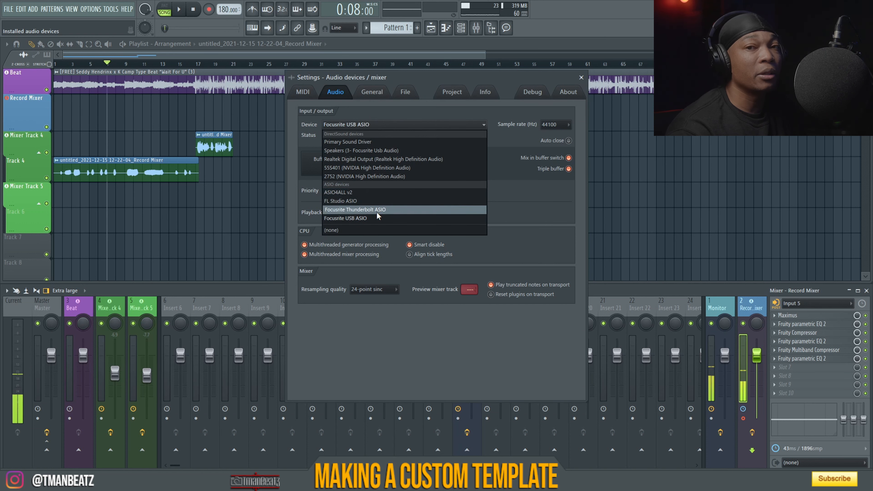
click(505, 138)
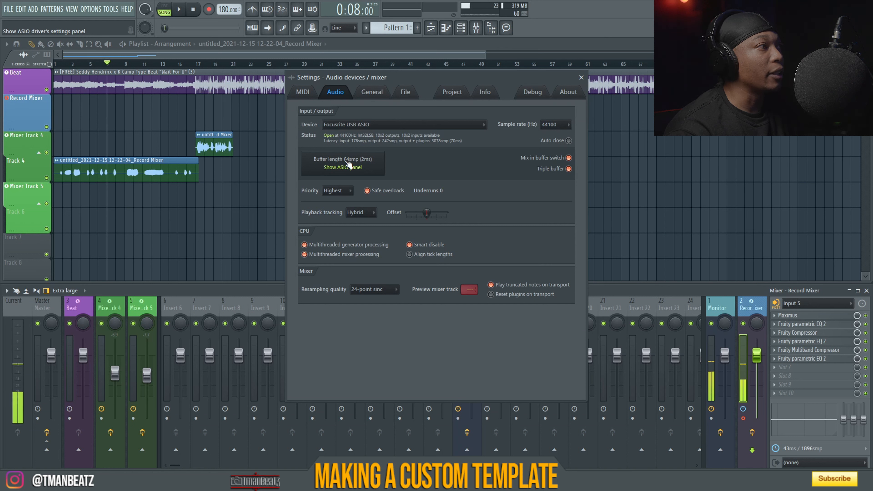
click(348, 165)
click(141, 167)
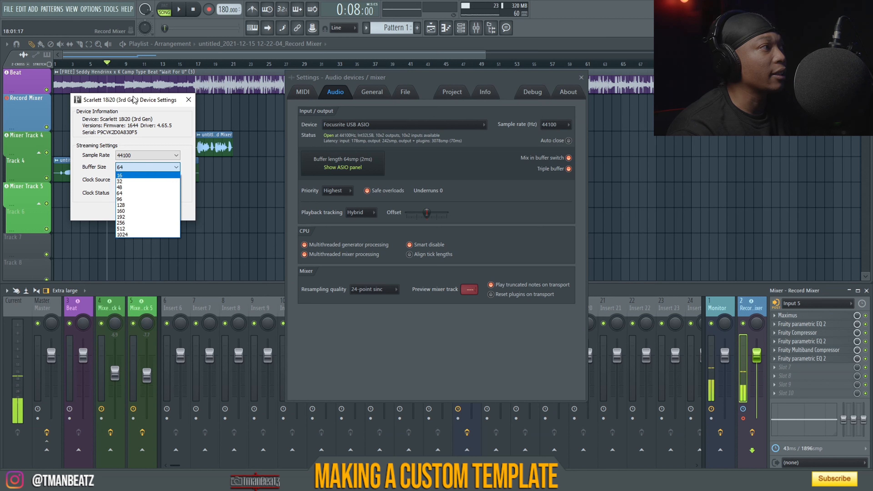
click(138, 107)
click(188, 99)
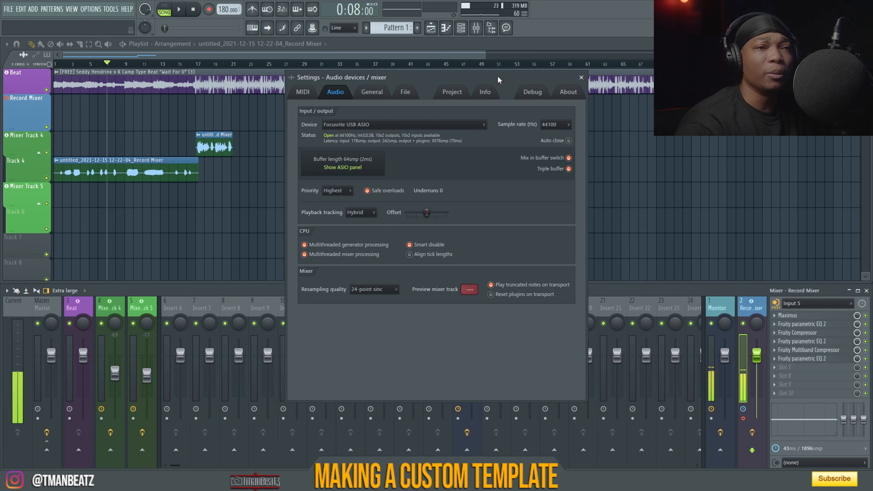
click(729, 307)
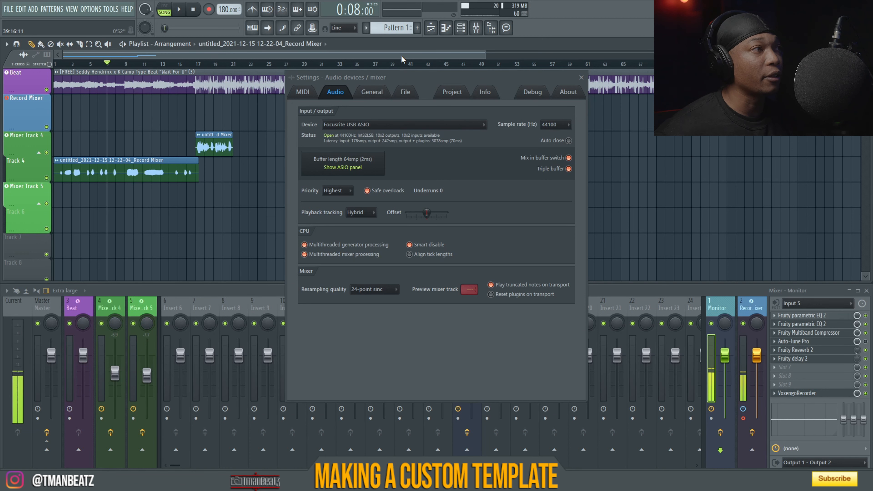
click(581, 78)
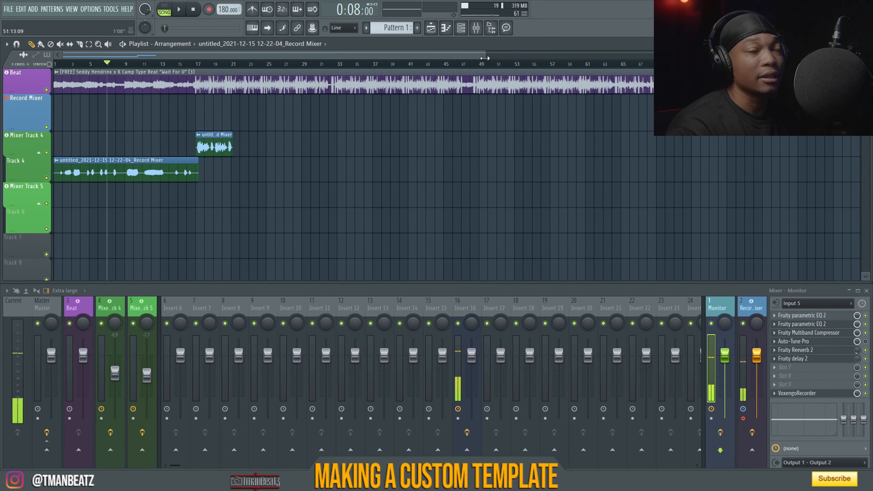
drag(485, 59, 652, 57)
drag(825, 56, 794, 56)
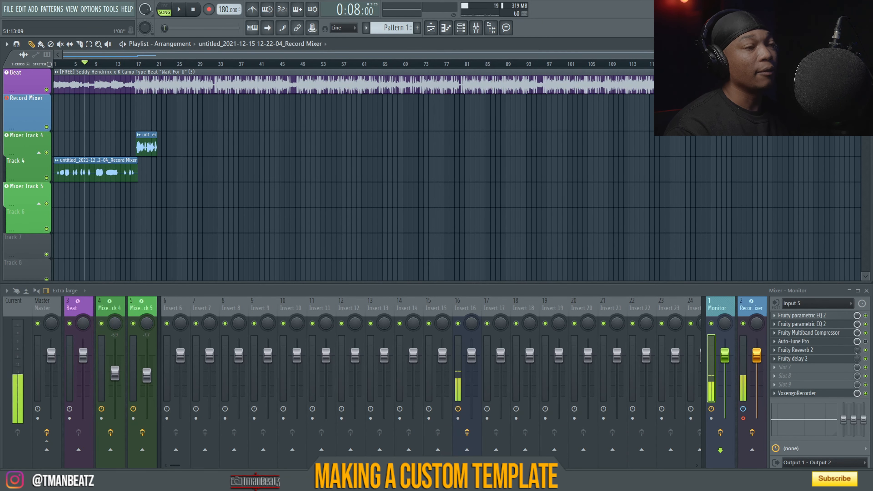